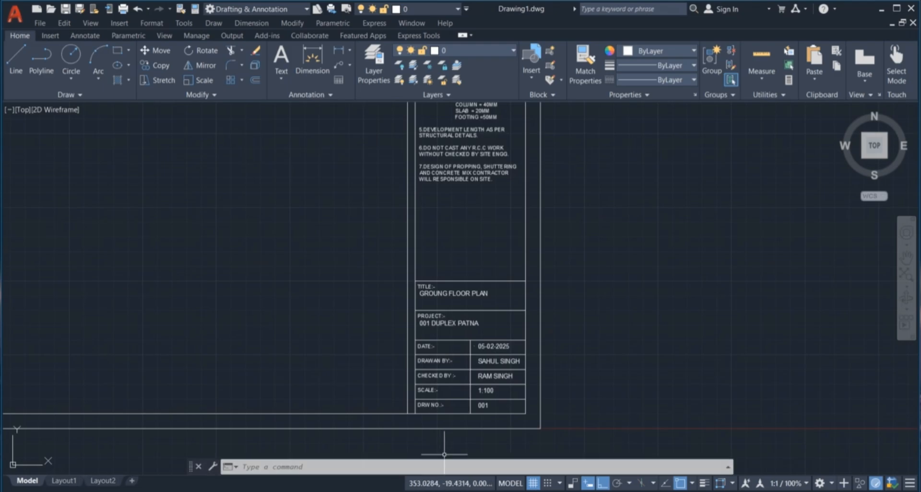
Zoom around the title-block drawing, starting and then cancelling a window selection
key("Escape")
key("Escape")
key("Escape")
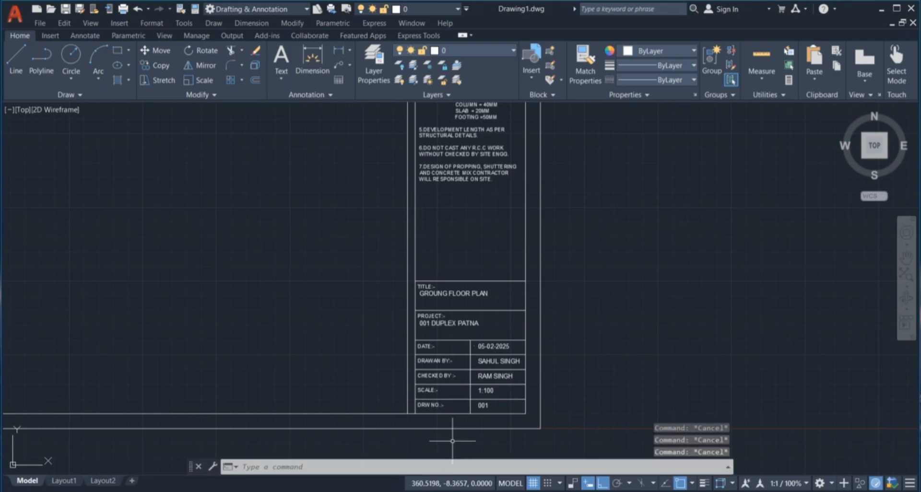
scroll(452, 440, "up", 2)
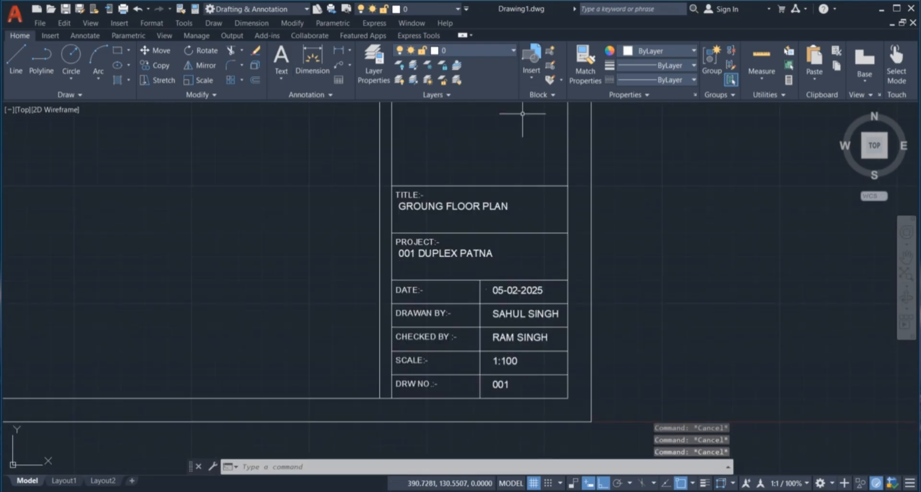
left_click(271, 148)
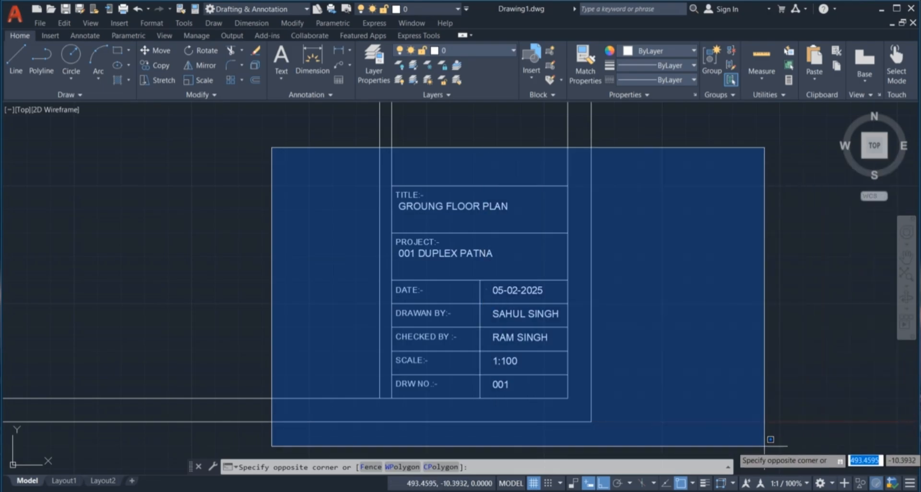
key("Escape")
key("Escape")
key("Escape")
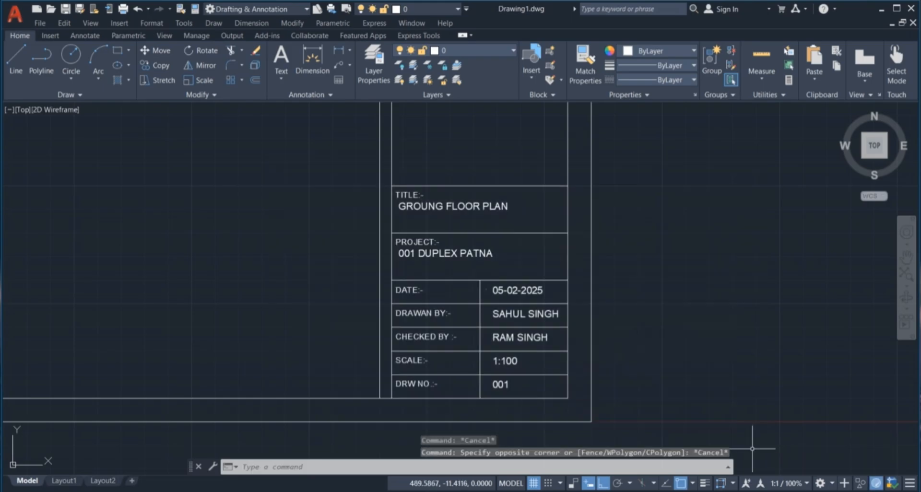
scroll(547, 385, "down", 3)
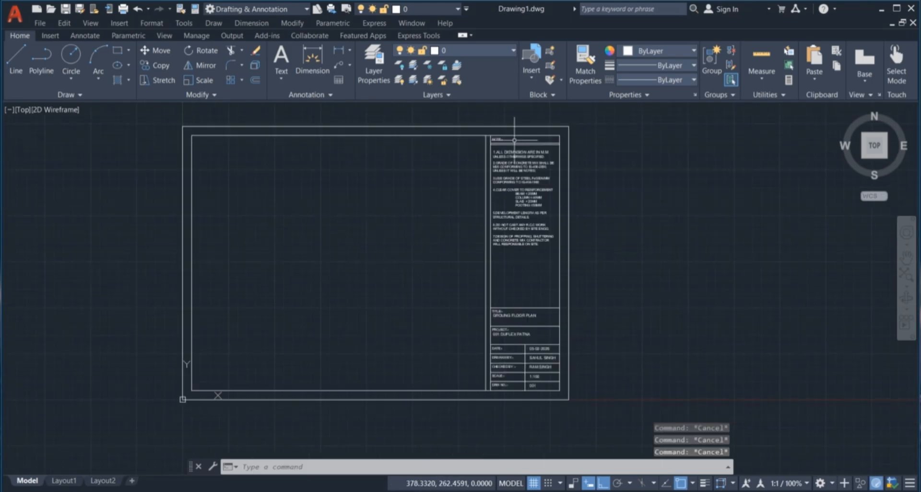
scroll(510, 136, "up", 2)
scroll(509, 135, "up", 2)
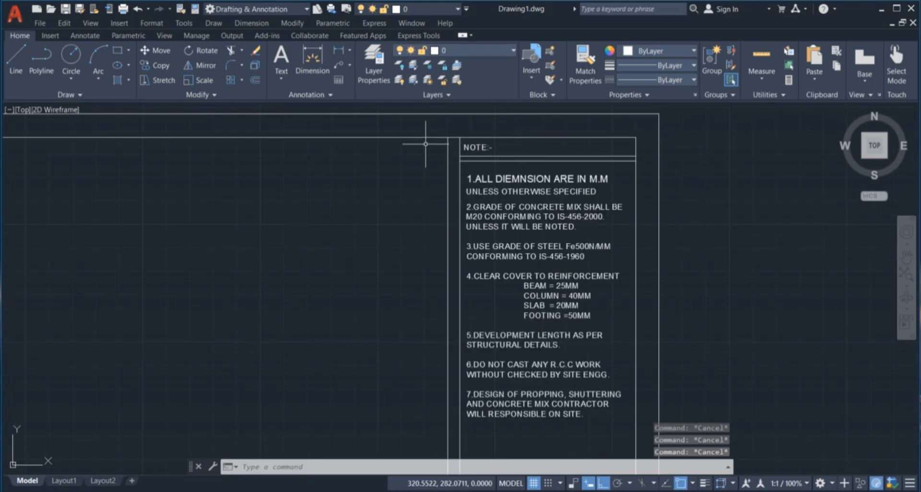
scroll(512, 186, "down", 2)
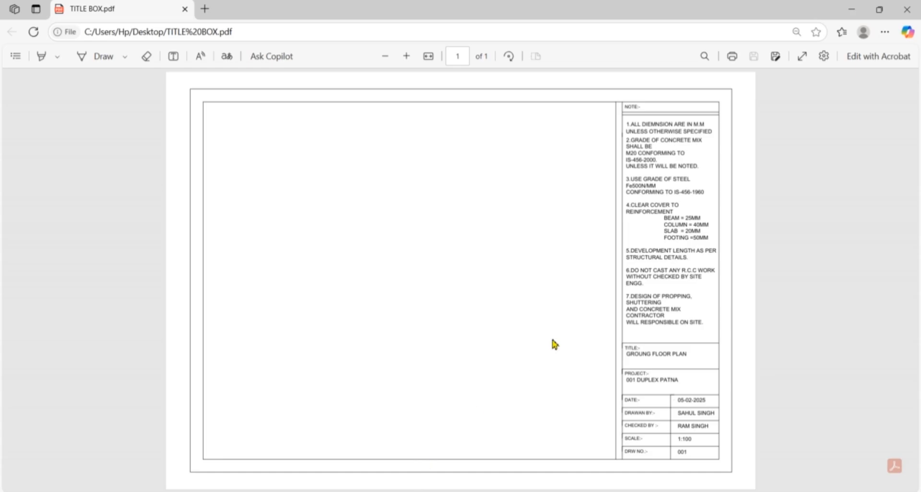
View TITLE BOX.pdf full screen, exit full screen, and close the PDF tab
left_click(802, 56)
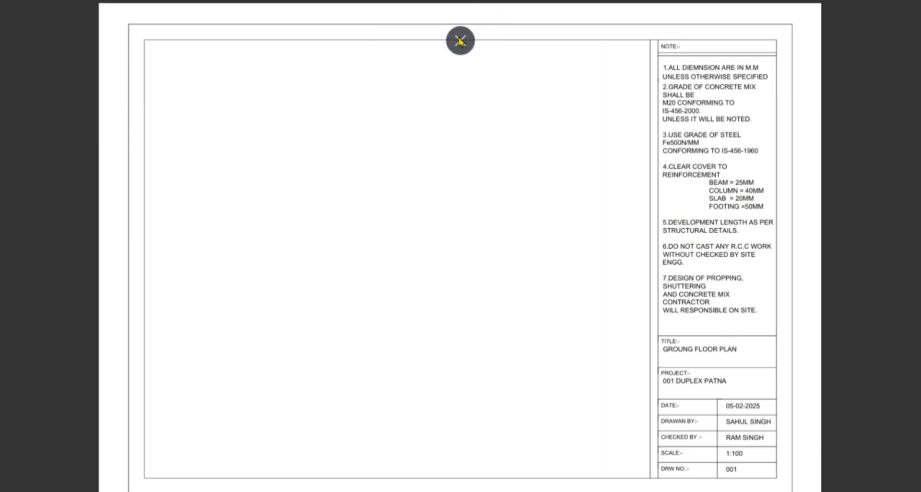
left_click(459, 41)
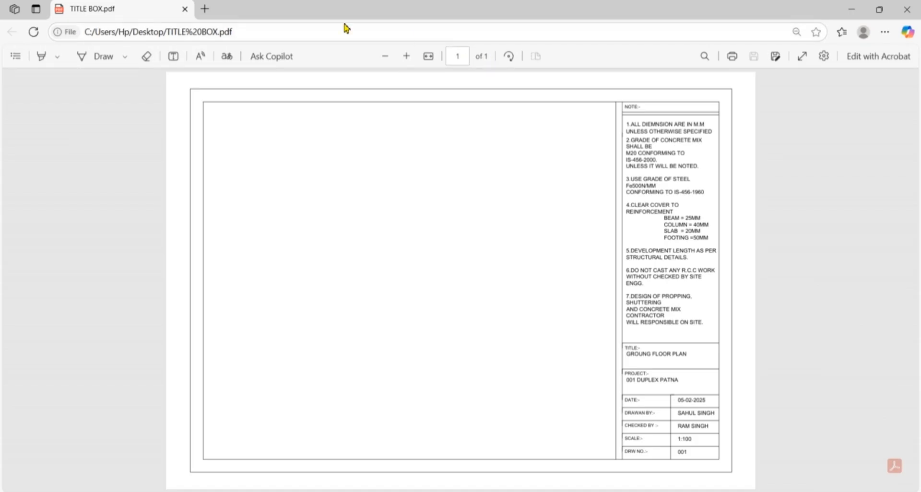
left_click(184, 9)
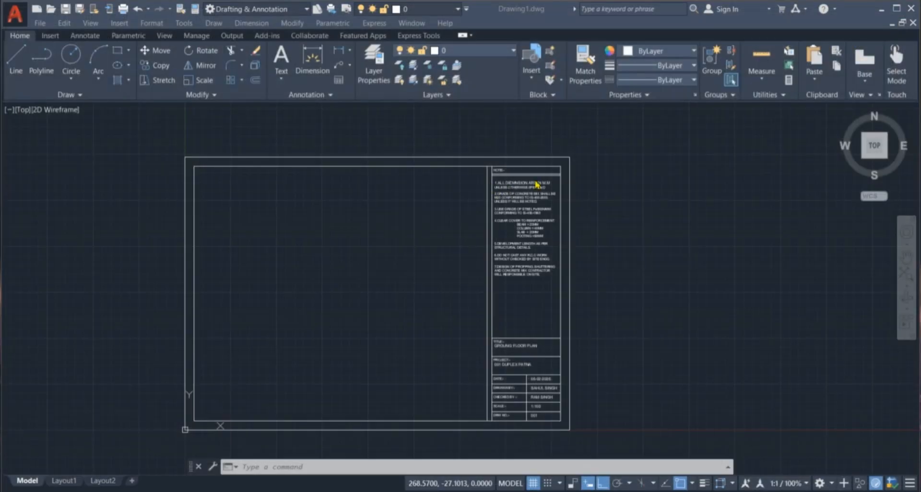
Start a new drawing from the acadiso template using New > Drawing
key("Escape")
key("Escape")
key("Escape")
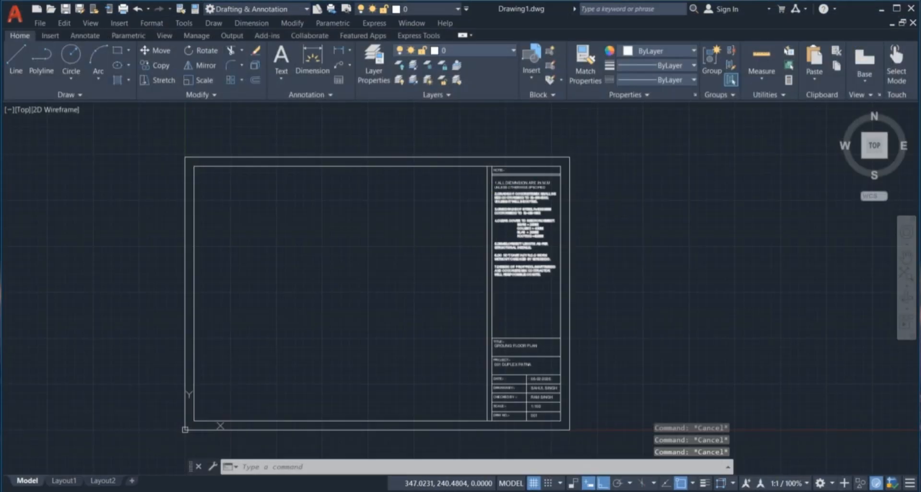
left_click(13, 19)
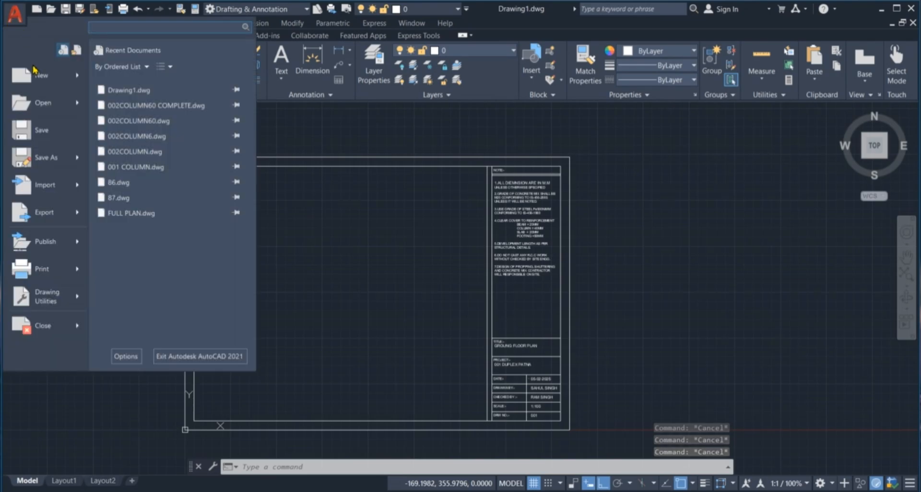
left_click(43, 85)
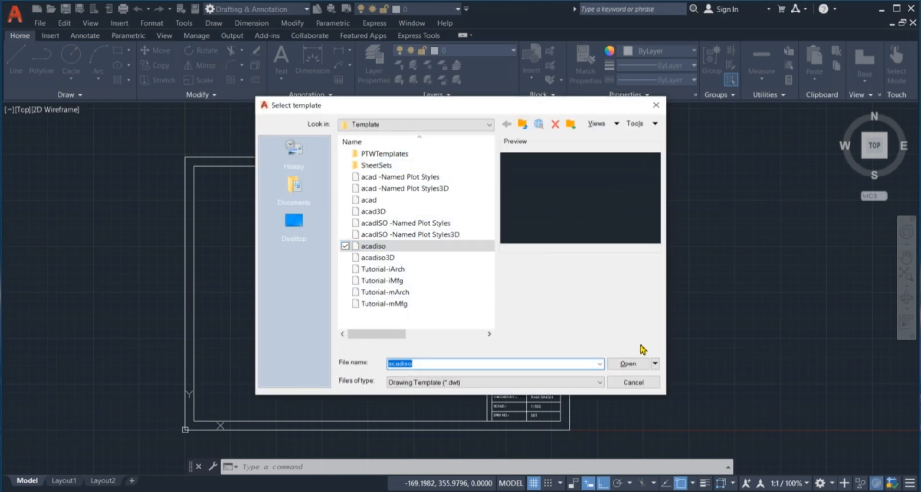
left_click(632, 365)
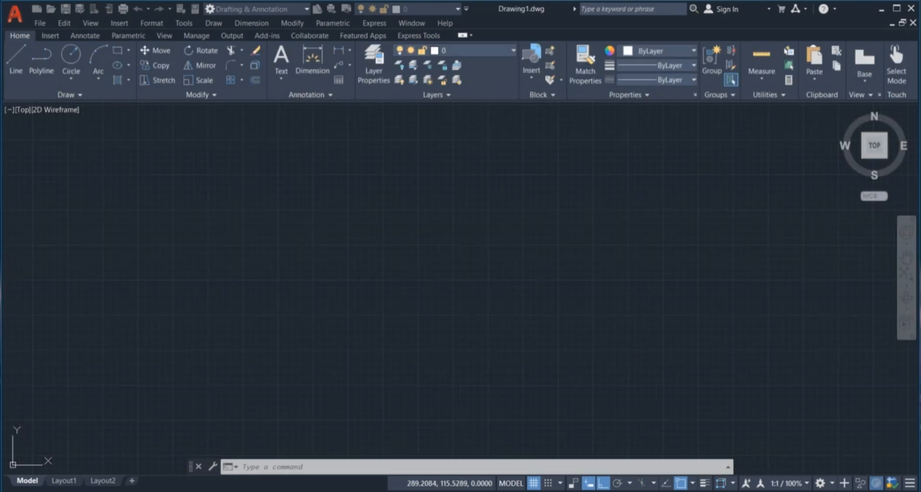
key("Escape")
key("Escape")
key("Escape")
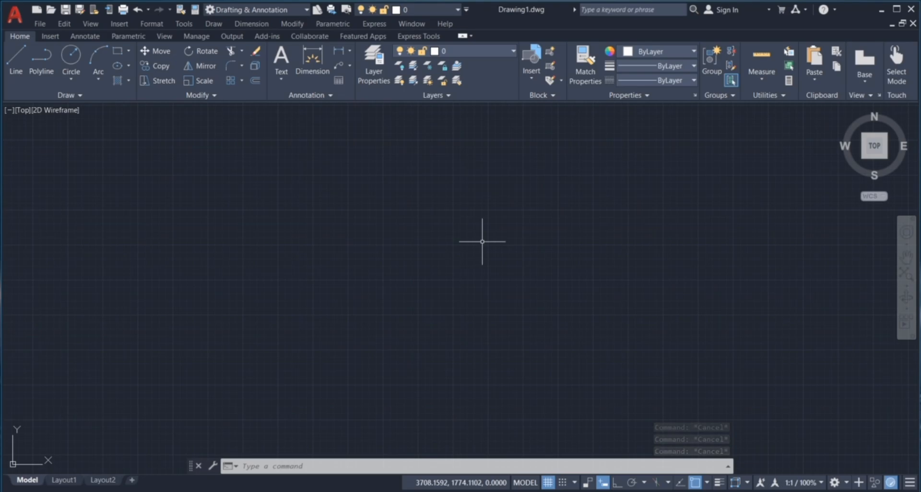
type("un")
key("Return")
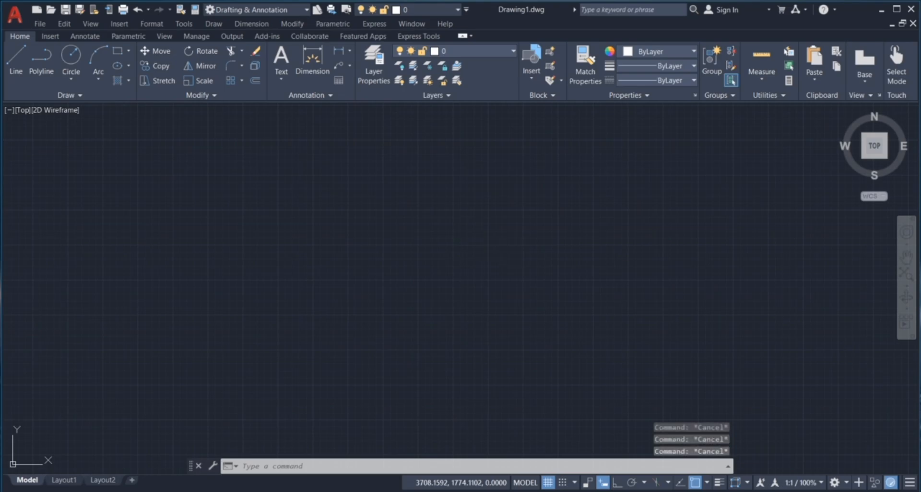
left_click(446, 169)
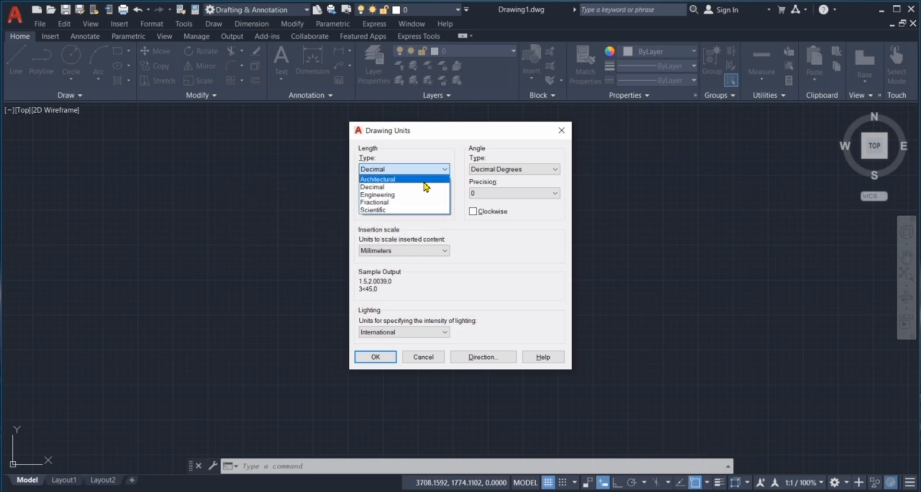
left_click(426, 186)
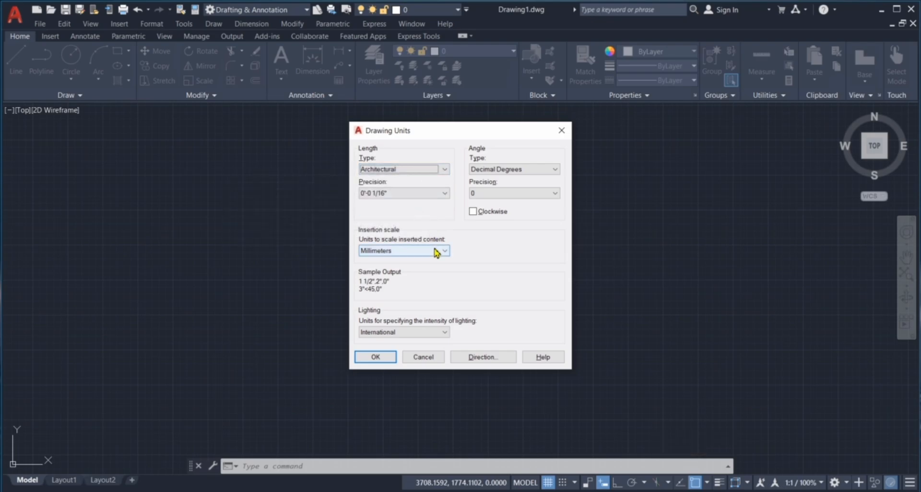
left_click(442, 169)
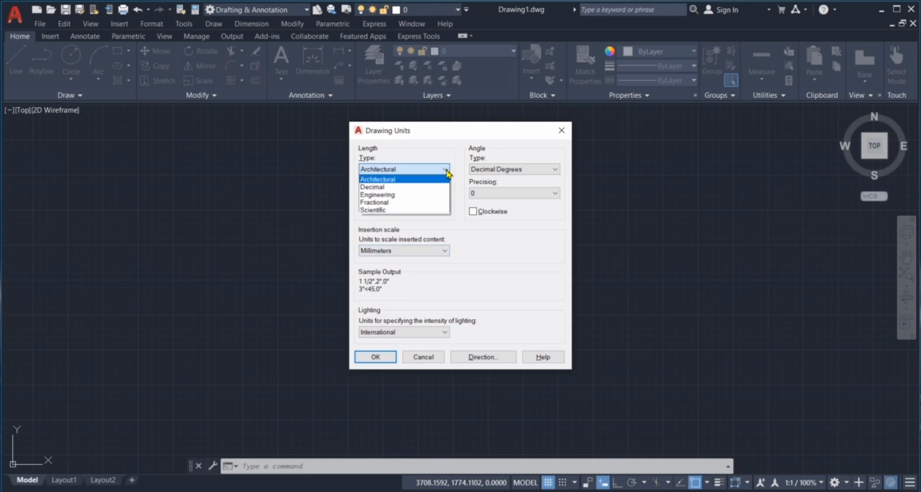
left_click(431, 195)
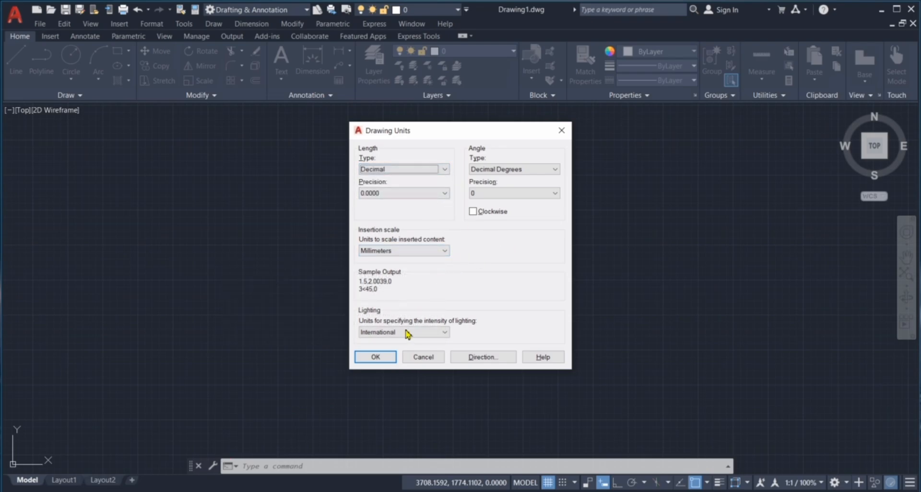
left_click(381, 357)
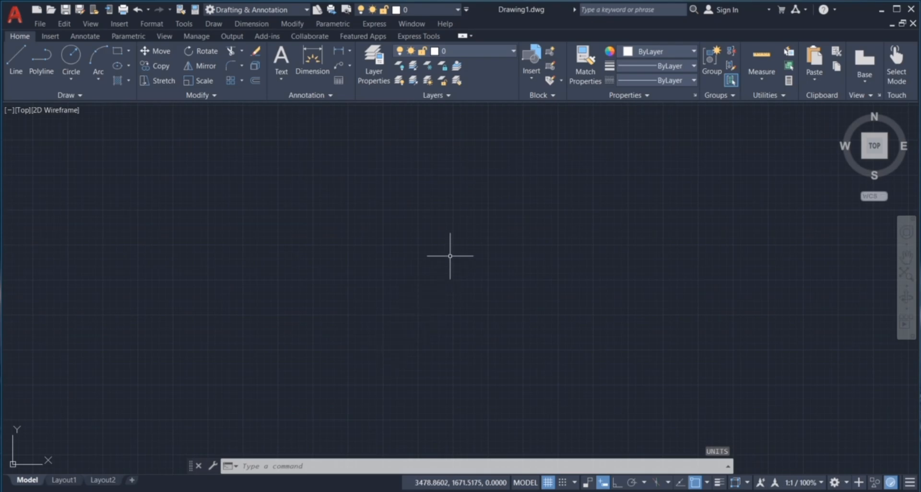
In the Plot dialog, try ISO A3 paper and then switch back to ISO A4
key("ctrl+p")
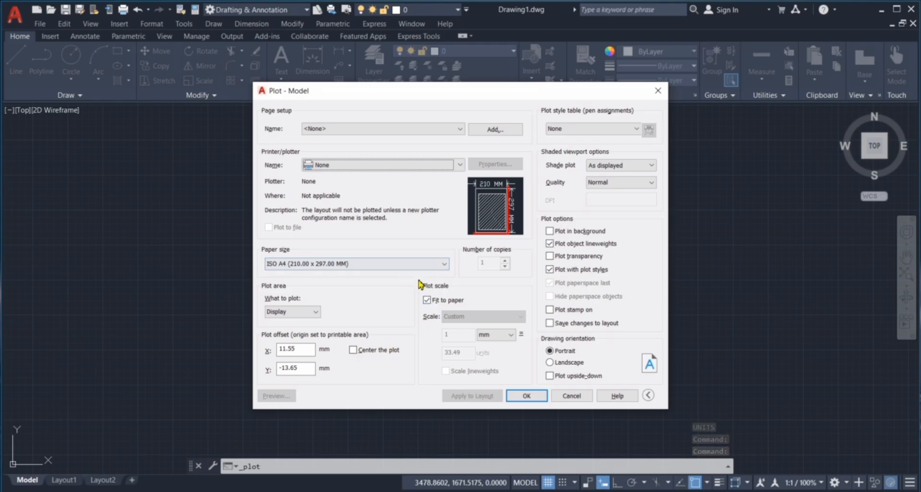
left_click(422, 264)
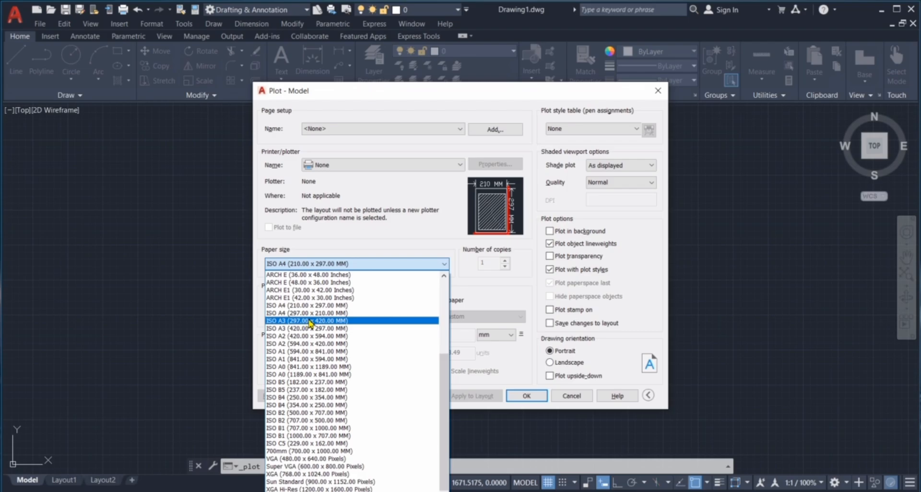
left_click(346, 322)
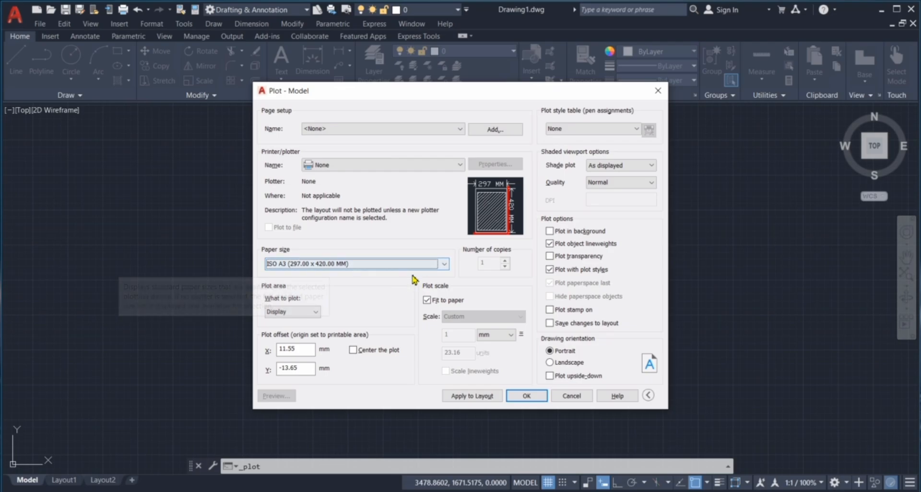
left_click(425, 263)
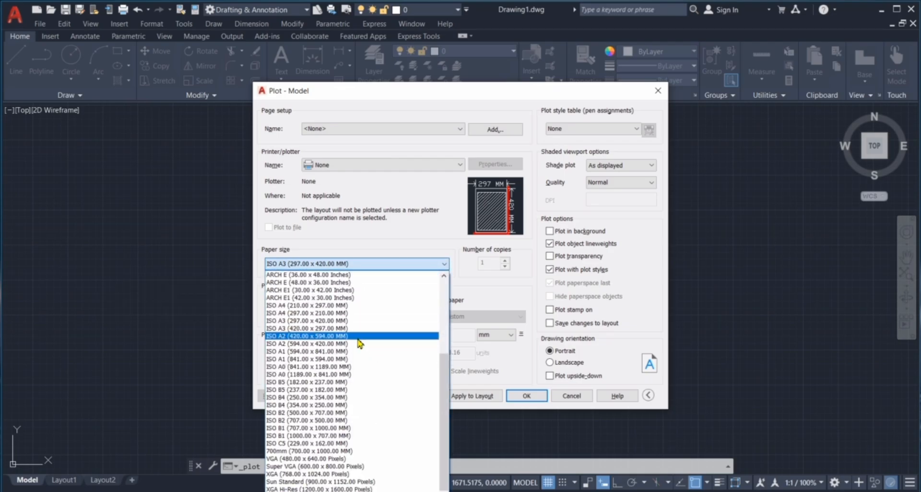
left_click(359, 306)
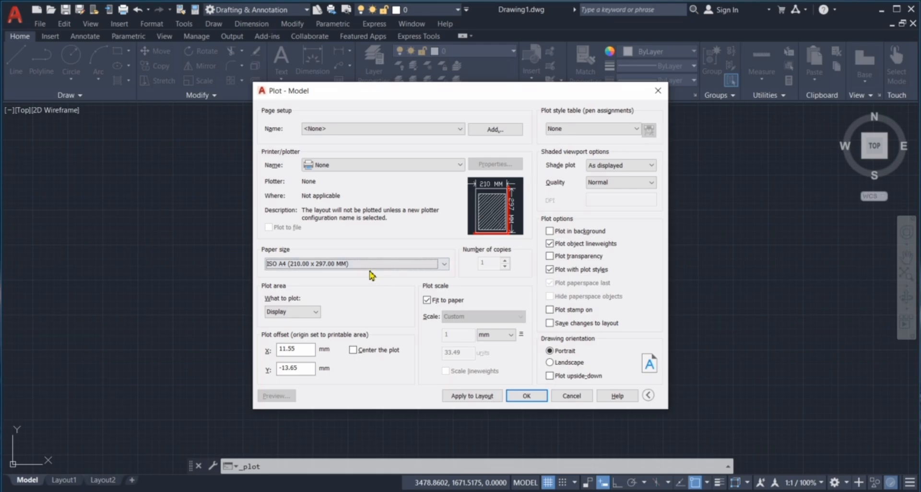
Pick ISO A3 (297 x 420 mm) paper, then close the Plot dialog without plotting
left_click(418, 264)
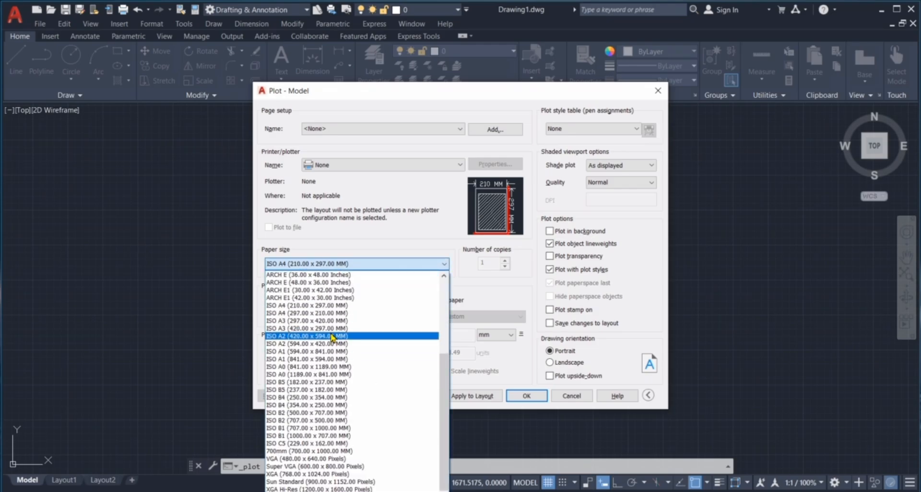
scroll(338, 300, "up", 1)
scroll(339, 296, "up", 4)
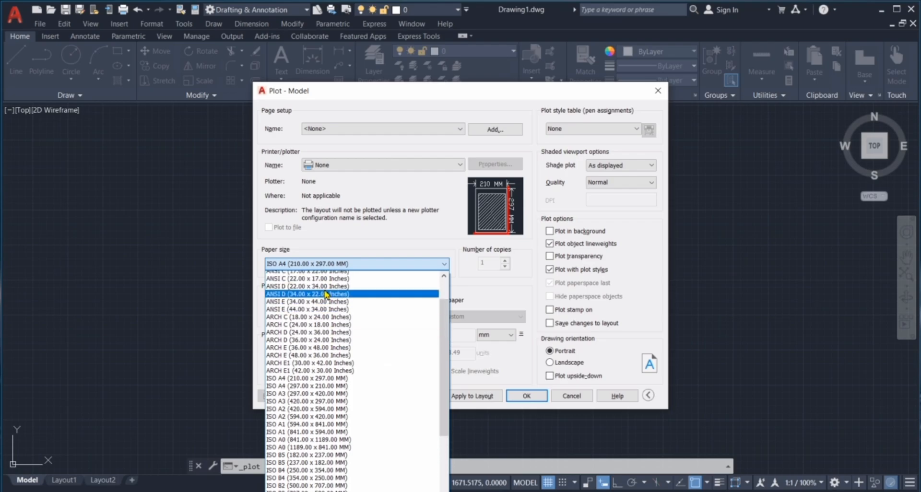
scroll(333, 307, "down", 5)
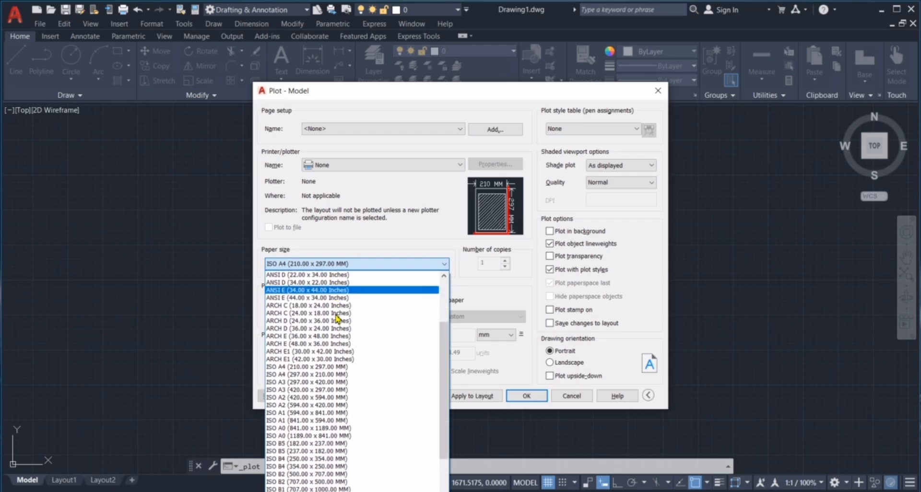
scroll(335, 322, "up", 6)
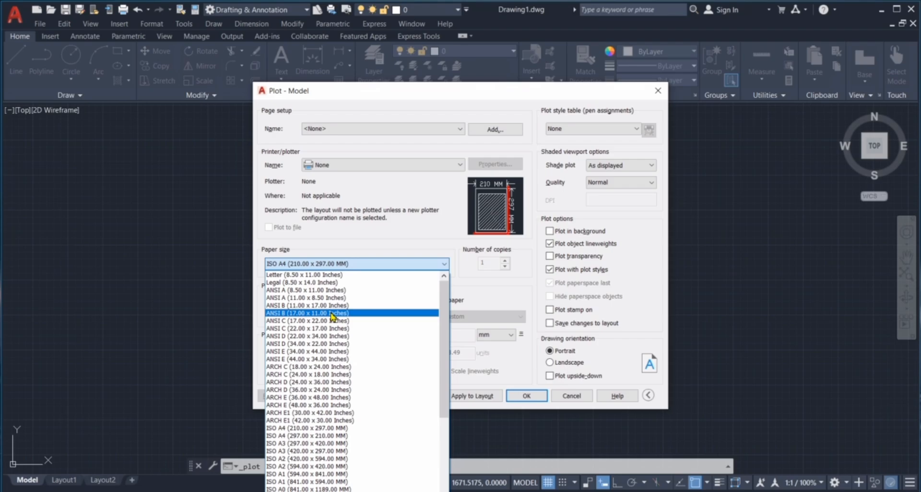
scroll(332, 320, "down", 3)
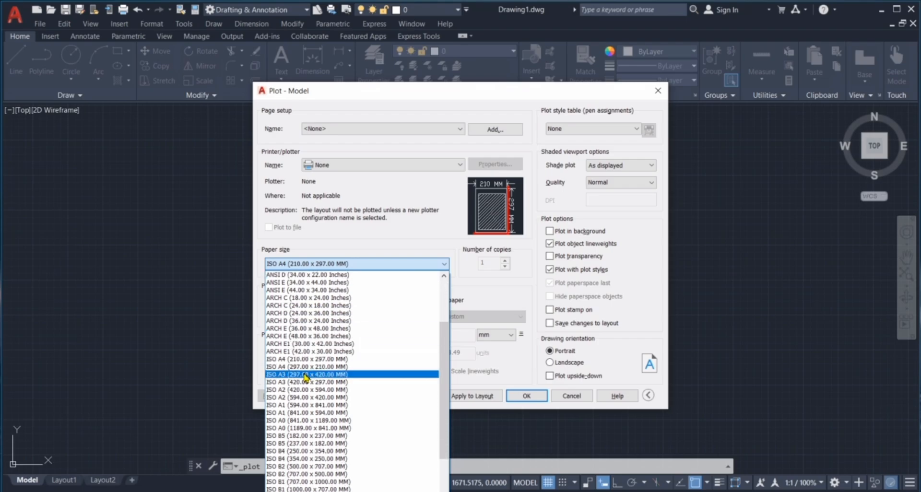
left_click(355, 374)
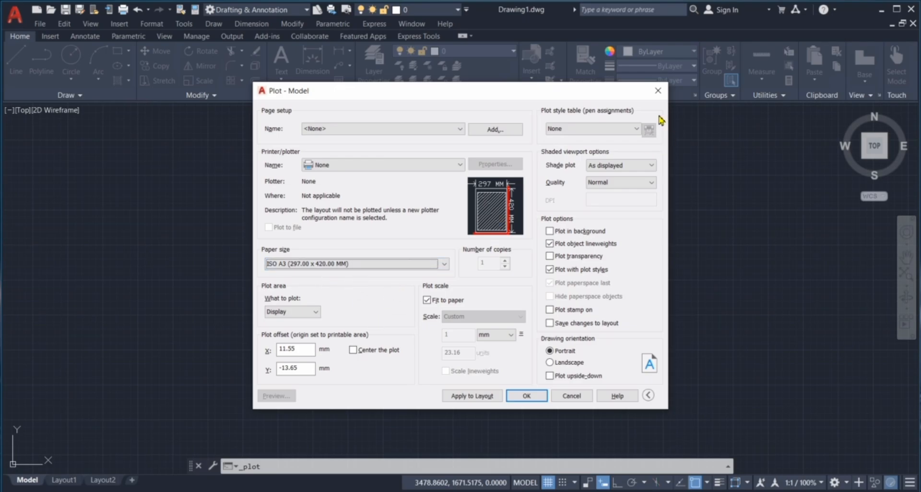
left_click(658, 91)
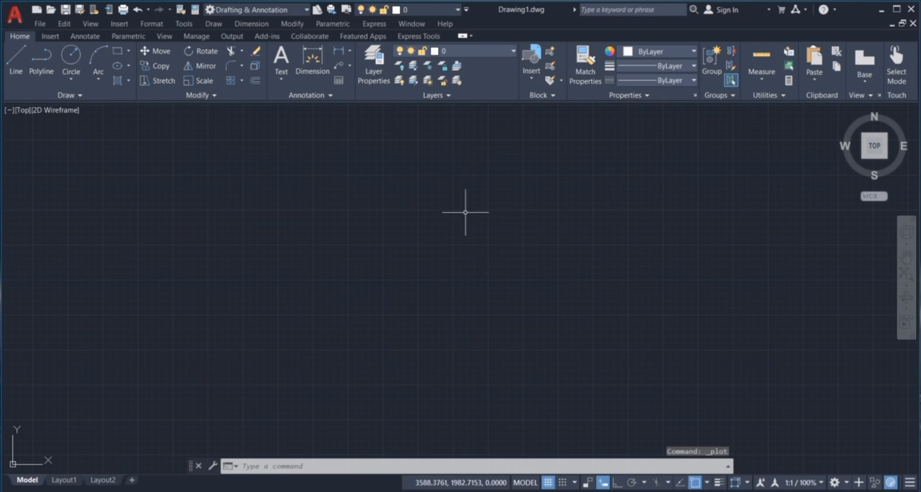
key("Escape")
key("Escape")
key("Escape")
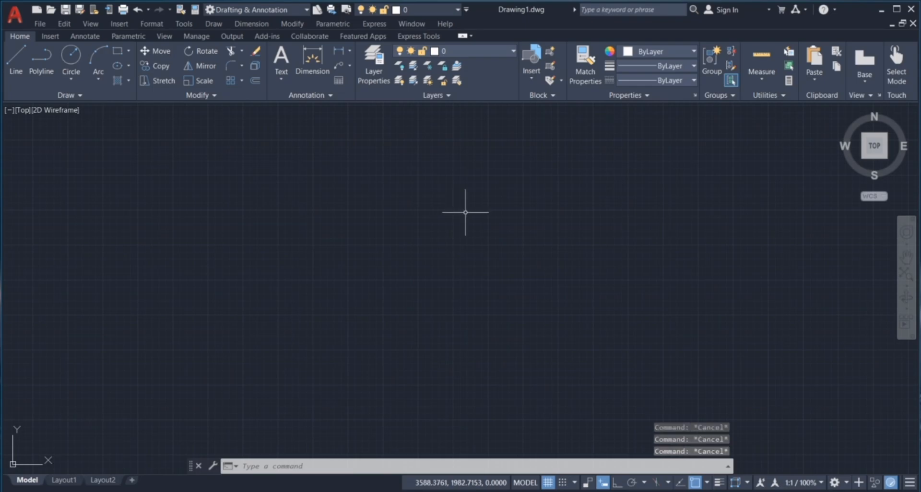
Draw a 420 x 297 rectangle with its first corner at 0,0
type("REC")
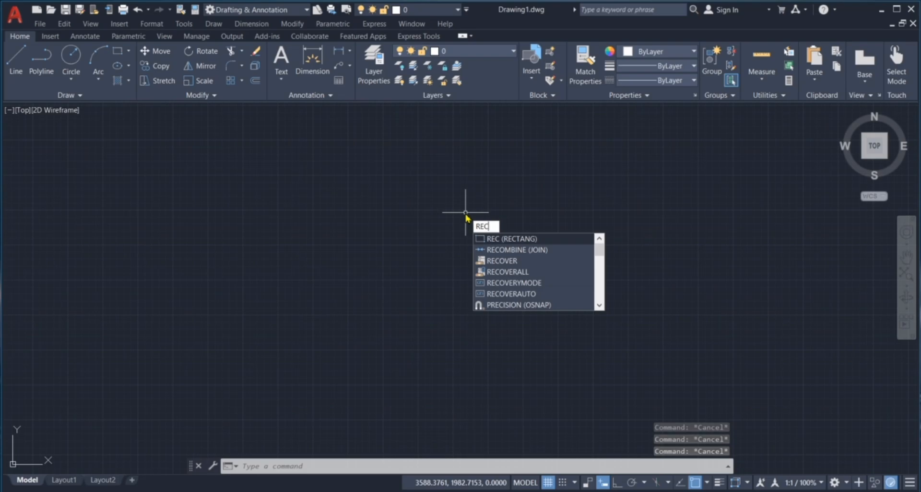
key("Return")
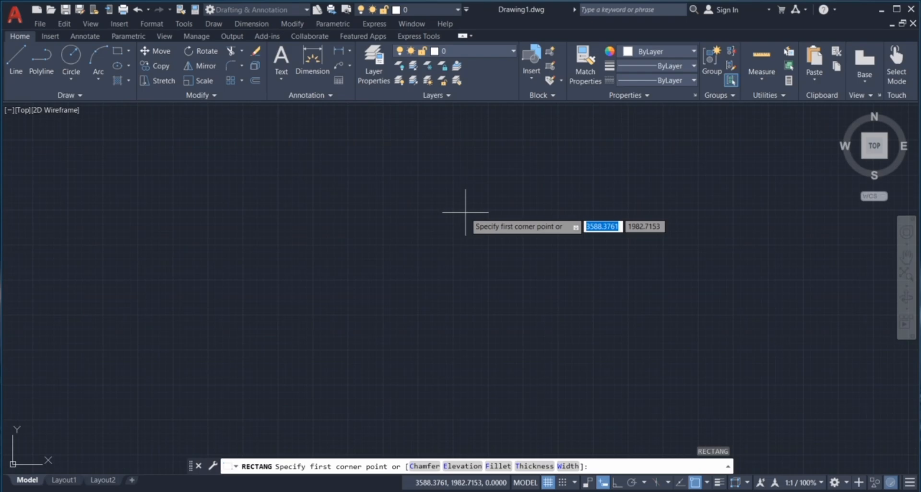
type("0")
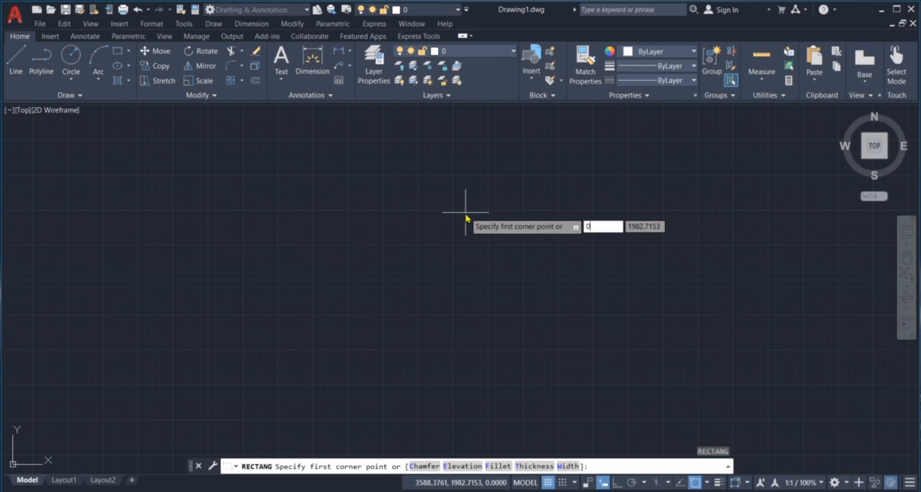
key("Tab")
type("0")
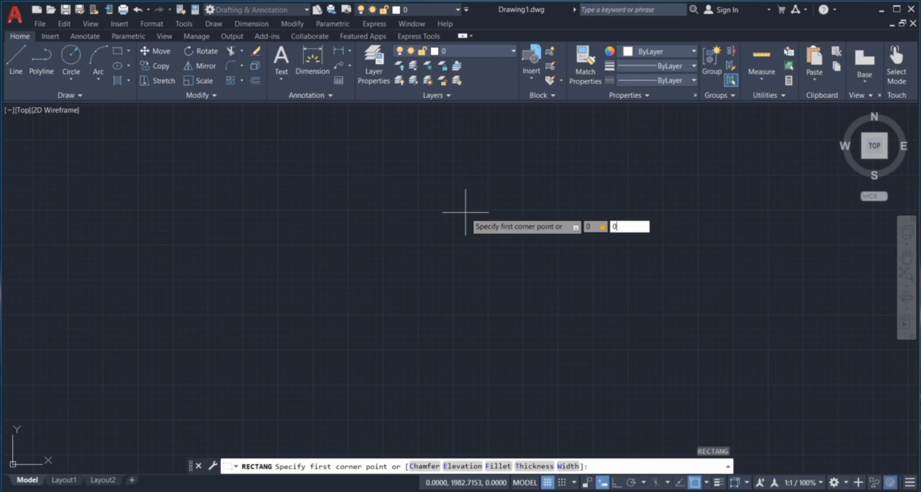
key("Return")
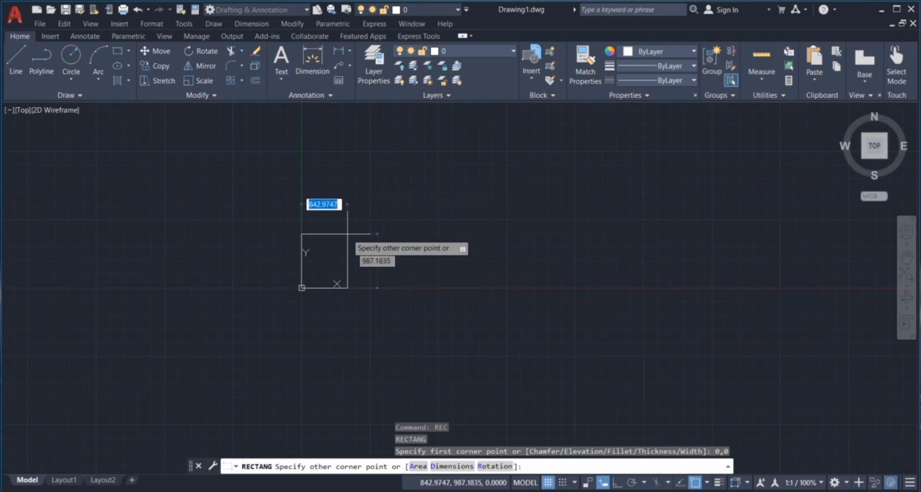
scroll(306, 280, "up", 3)
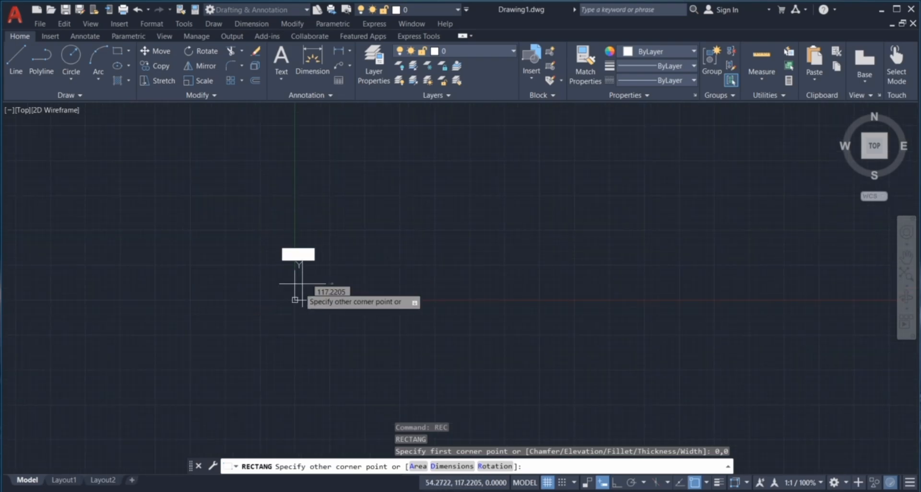
scroll(302, 287, "up", 5)
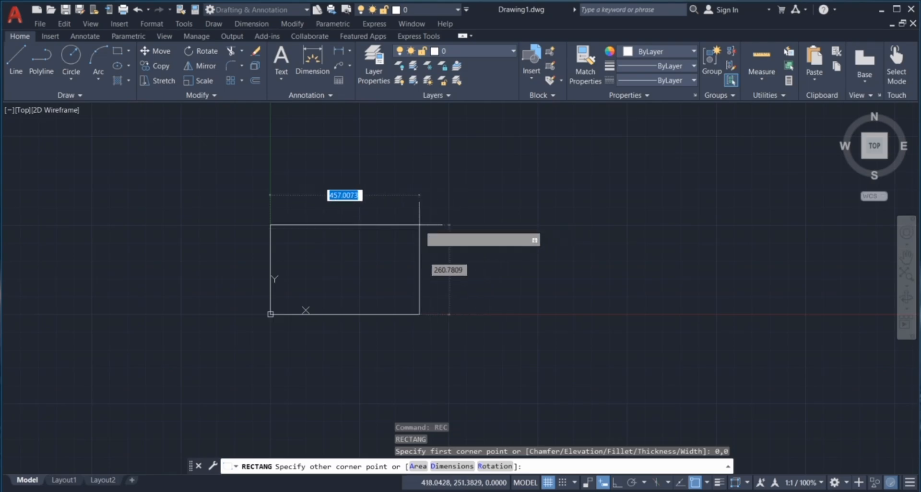
scroll(419, 224, "down", 2)
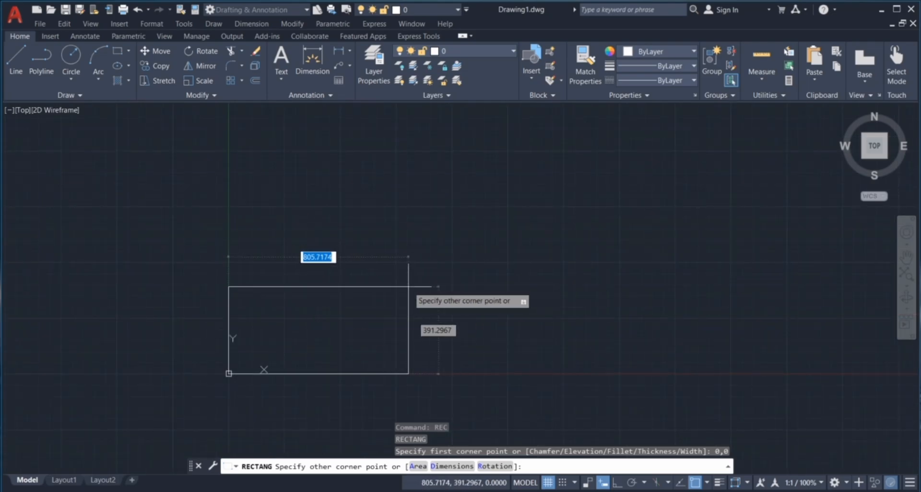
type("42")
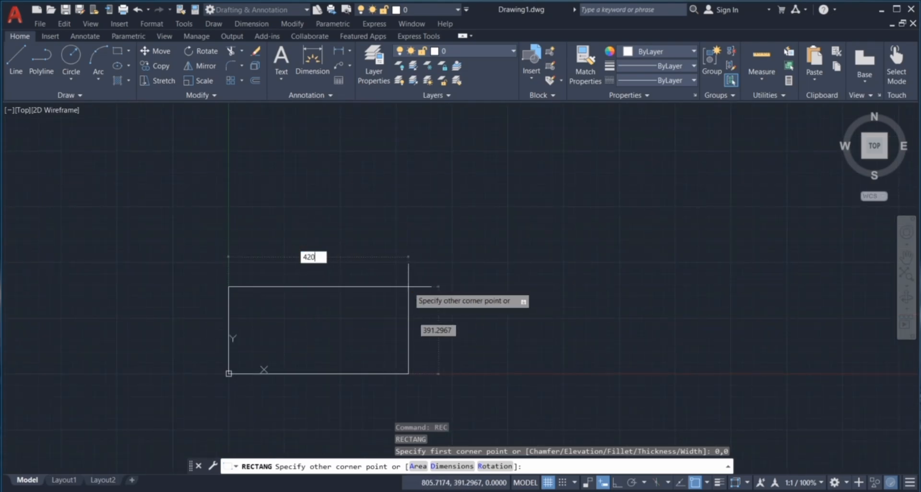
type("0")
key("Tab")
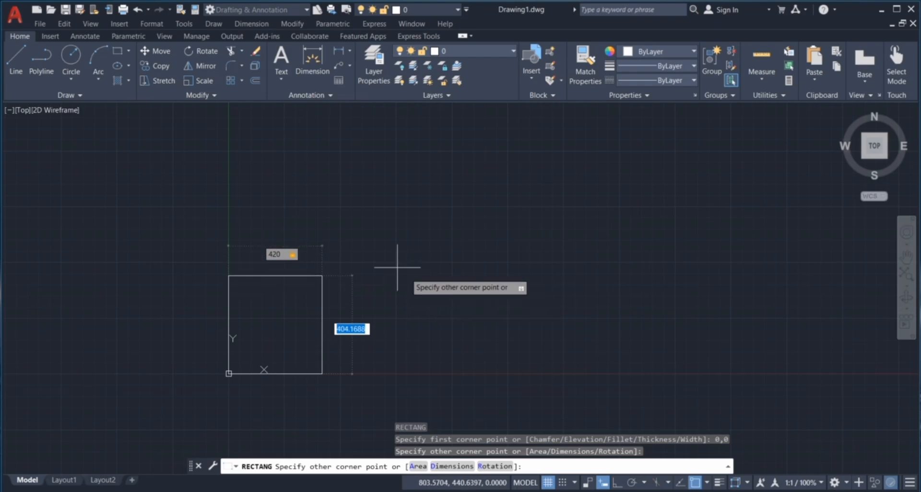
type("297")
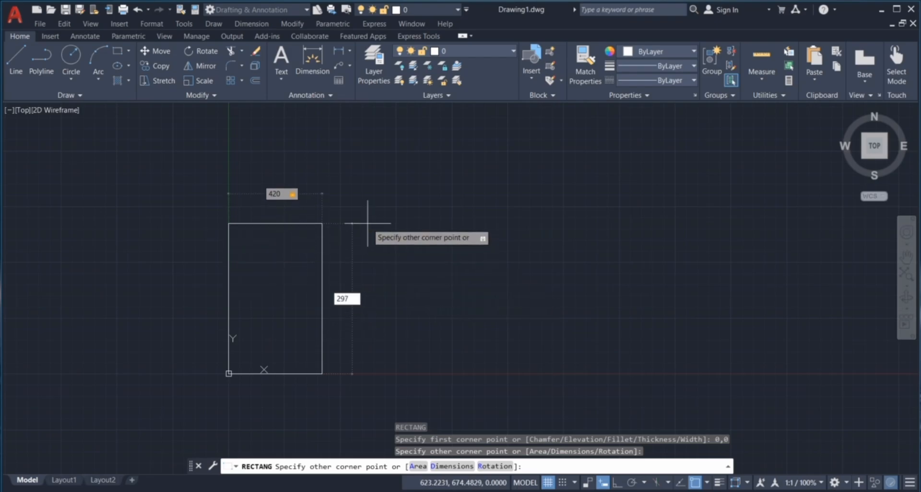
key("Return")
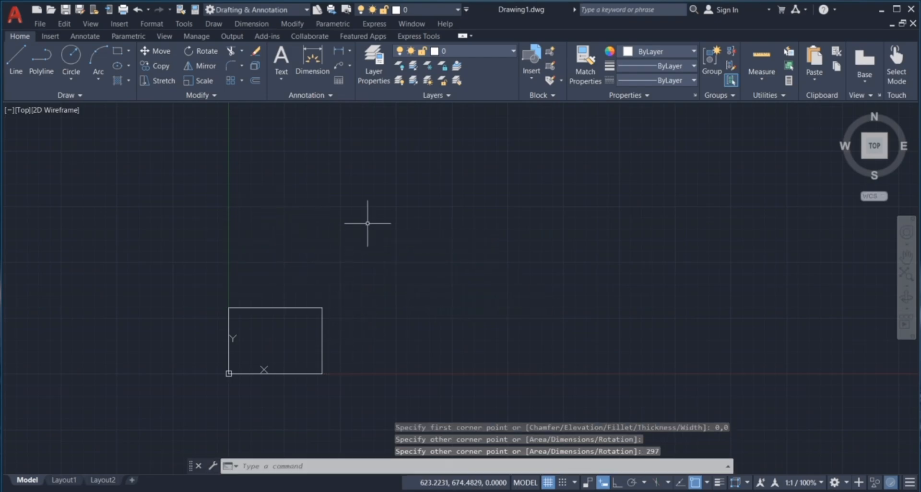
scroll(201, 374, "up", 6)
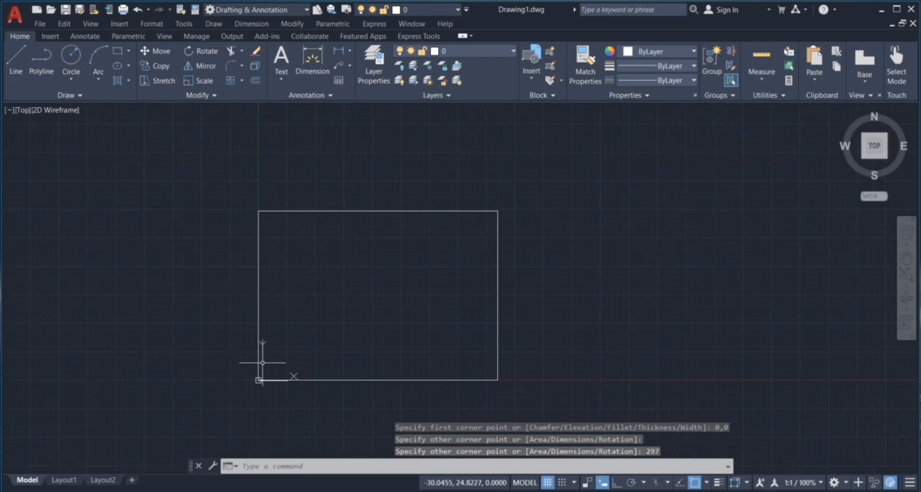
Select and deselect the border rectangle to check it
key("Escape")
key("Escape")
key("Escape")
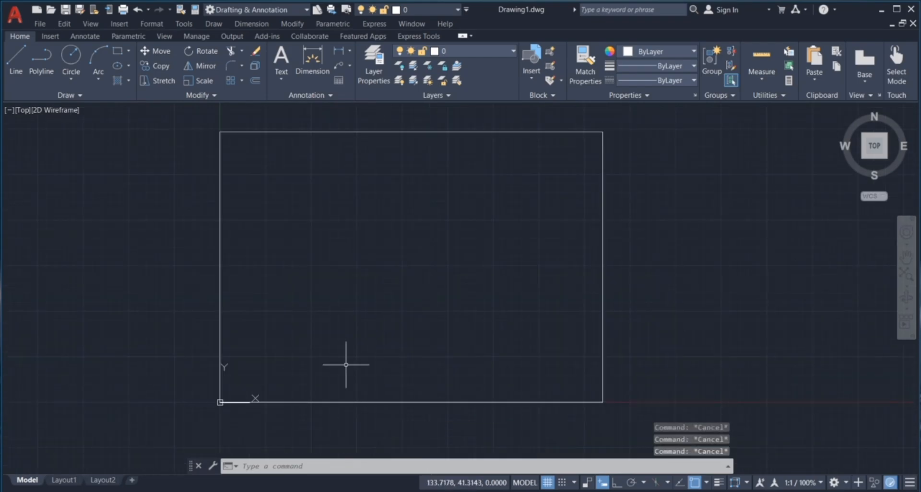
left_click(647, 165)
left_click(538, 247)
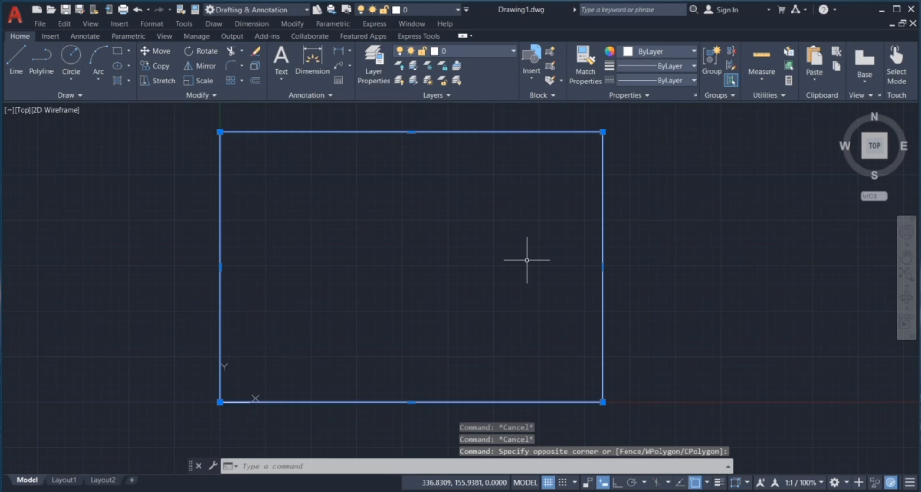
key("Escape")
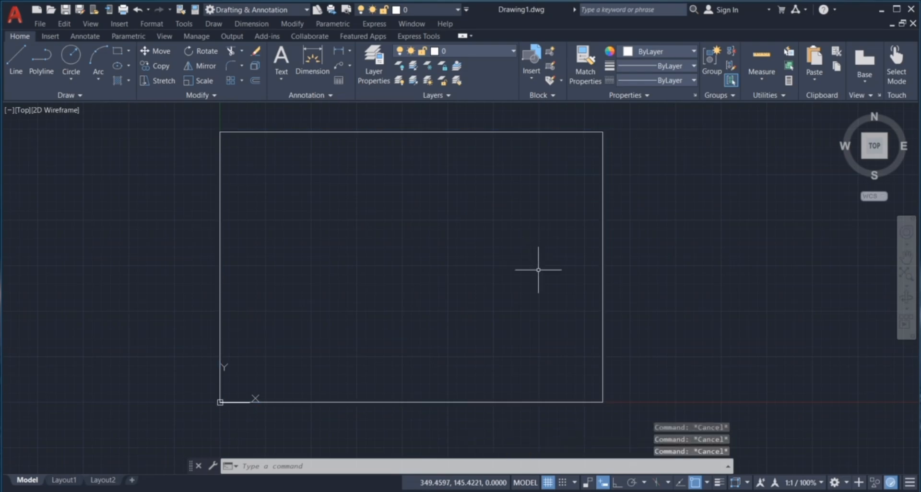
left_click(476, 402)
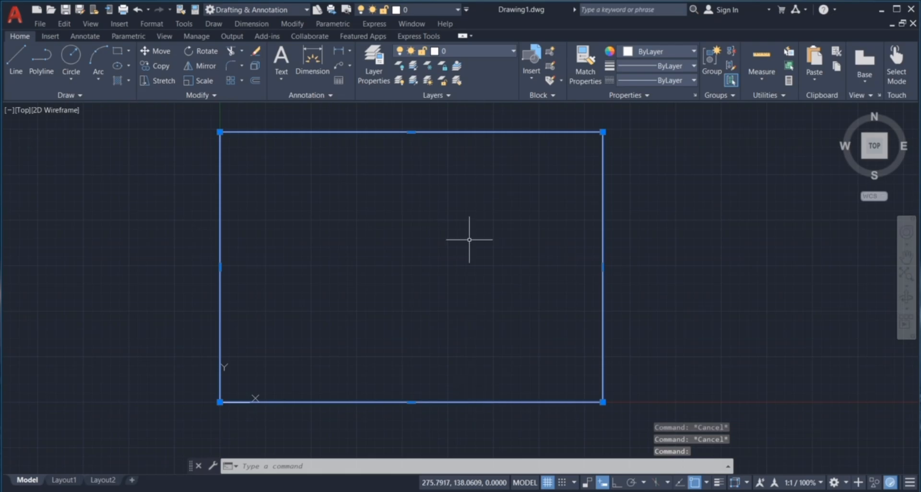
key("Escape")
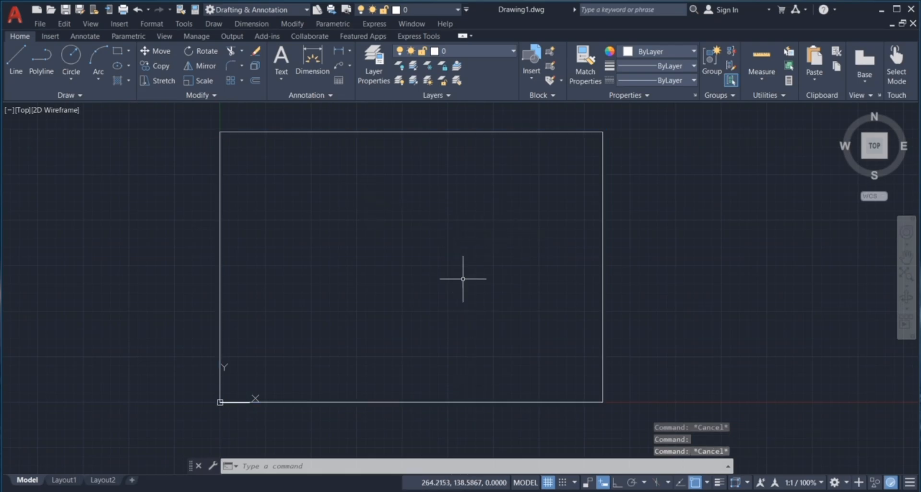
left_click(232, 143)
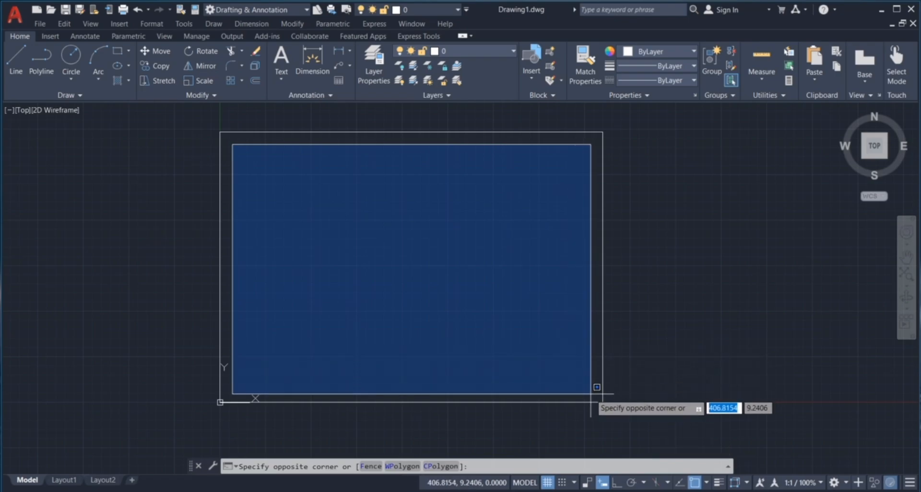
key("Escape")
key("Escape")
key("Escape")
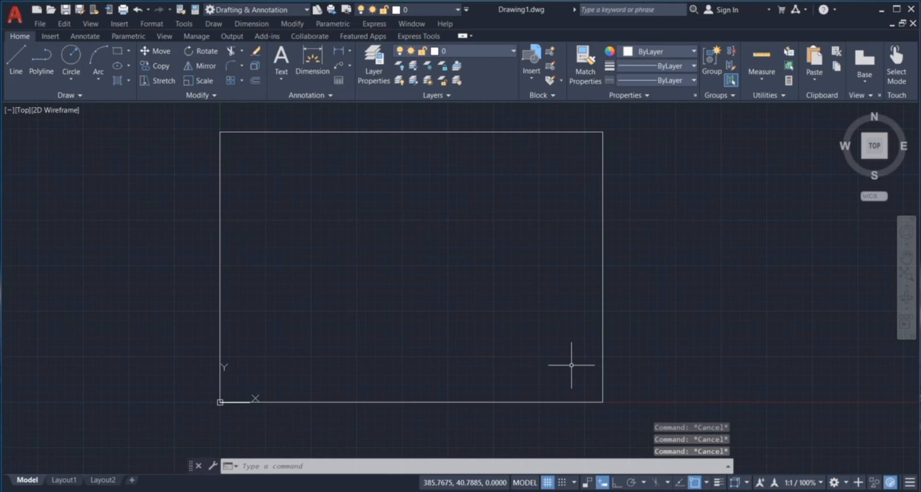
Offset the A3 border rectangle 10 units inward
type("o")
key("Return")
type("10")
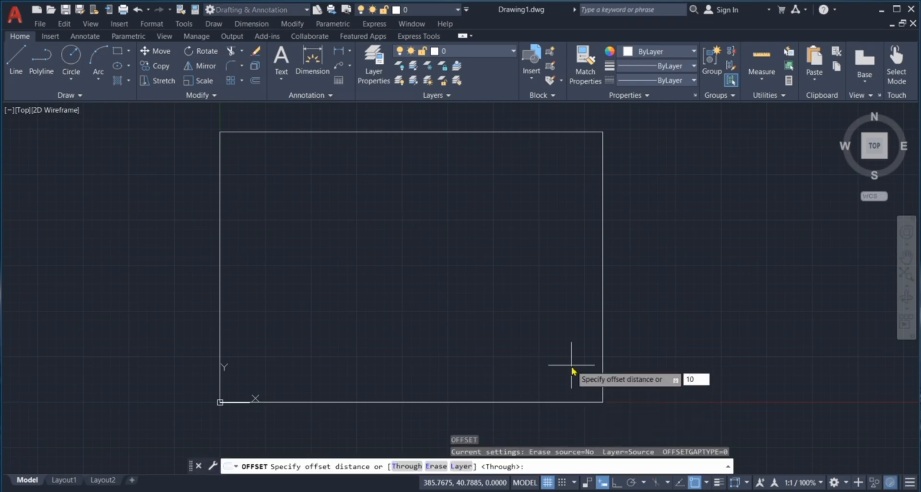
key("Return")
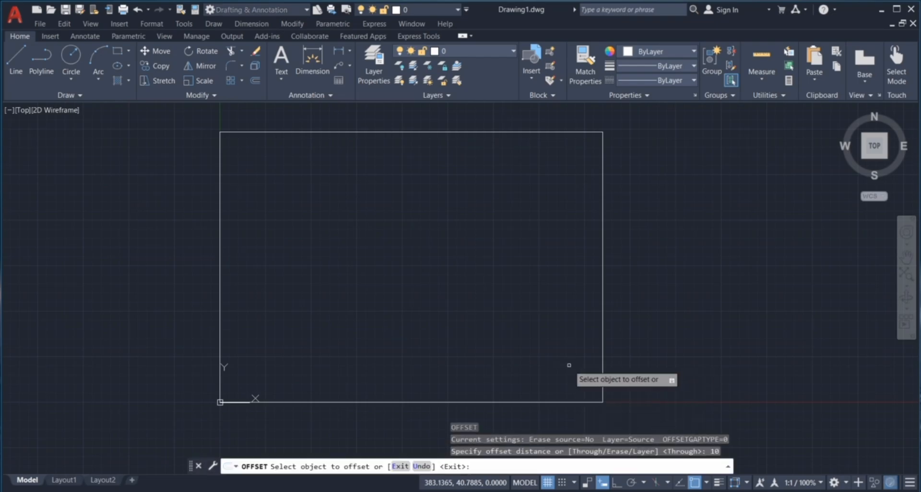
left_click(603, 284)
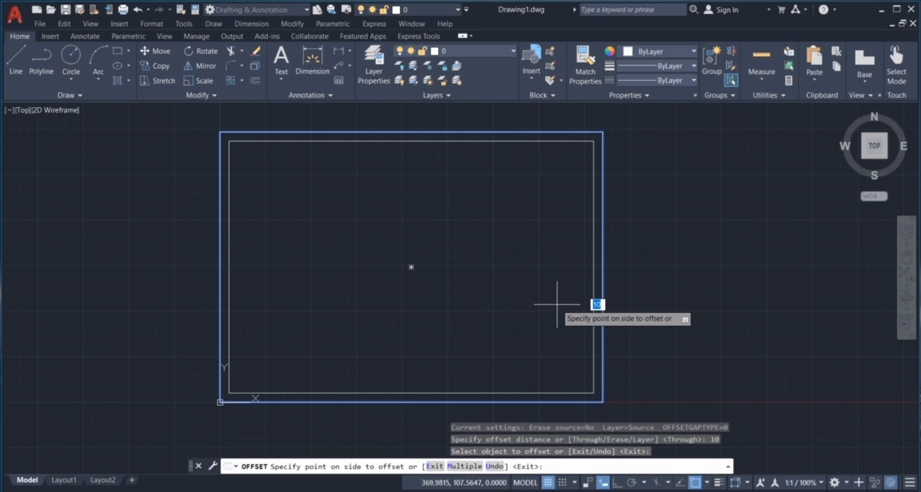
left_click(553, 306)
key("Escape")
key("Escape")
key("Escape")
key("Escape")
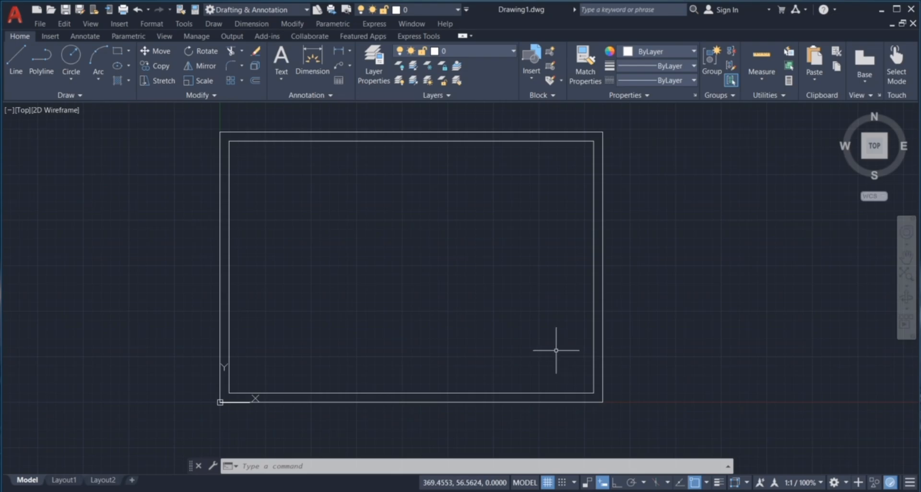
Explode the inner rectangle into separate lines
left_click(556, 397)
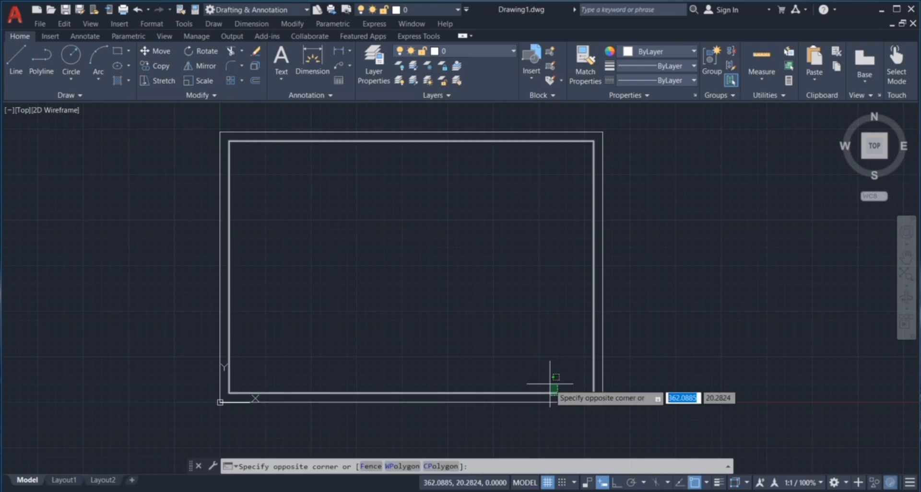
left_click(545, 373)
type("ex")
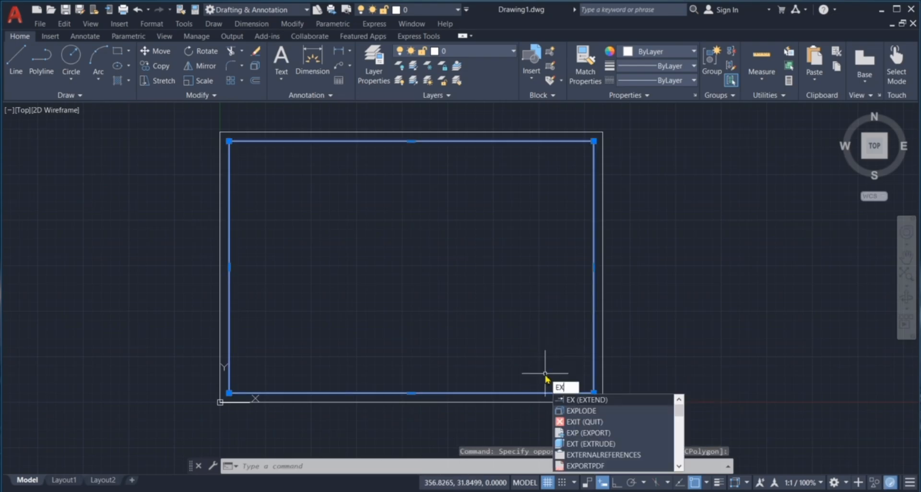
left_click(587, 411)
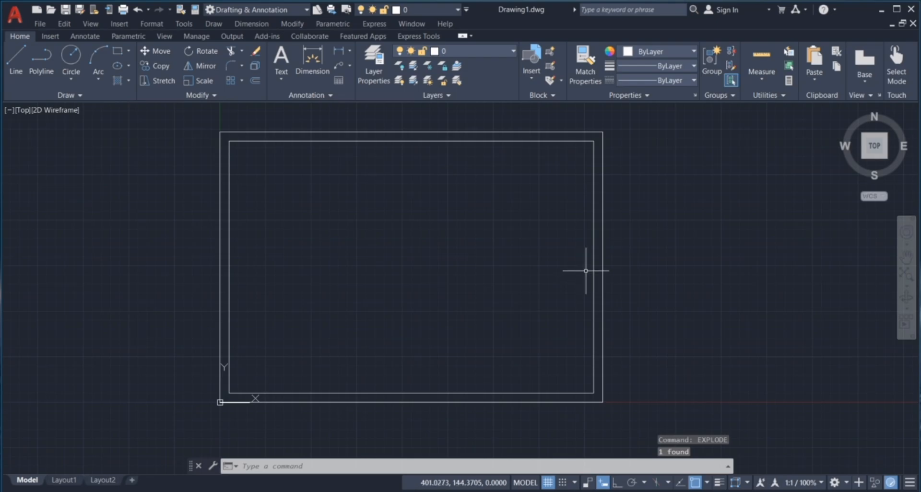
left_click(531, 151)
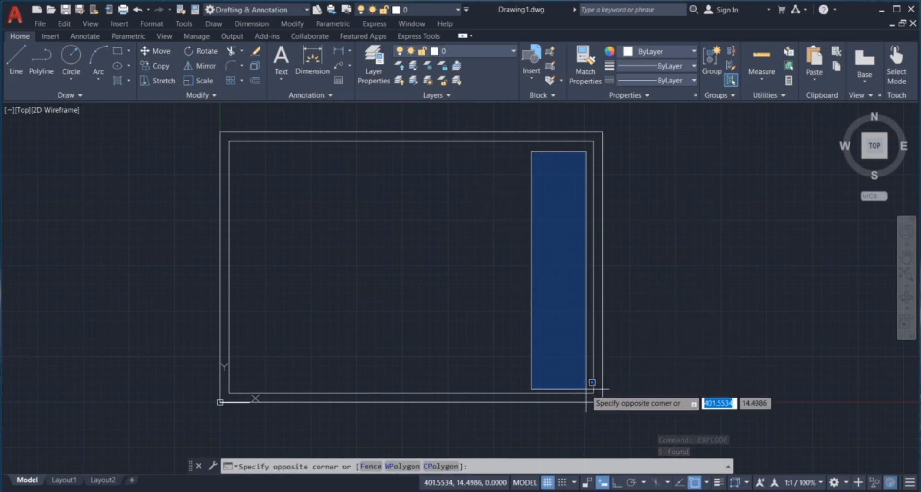
key("Escape")
key("Escape")
key("Escape")
Offset the inner right edge 75 units inward, then offset that line again to double it
type("o")
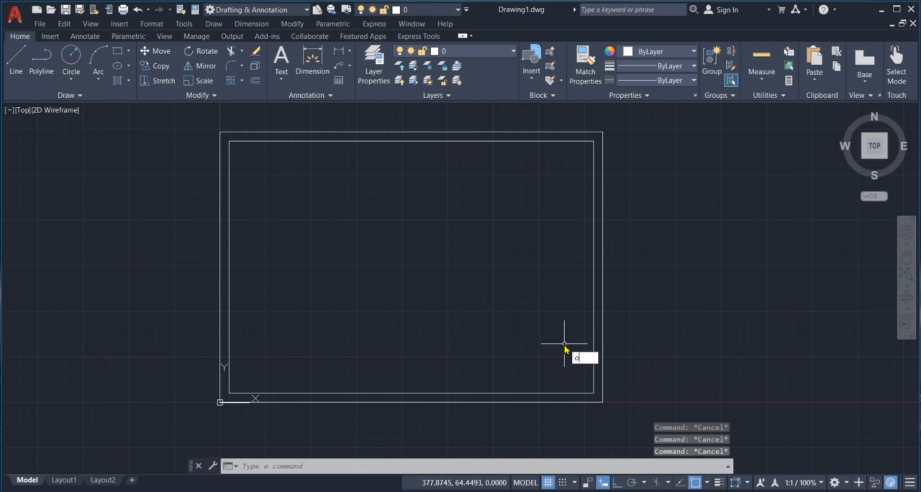
key("Return")
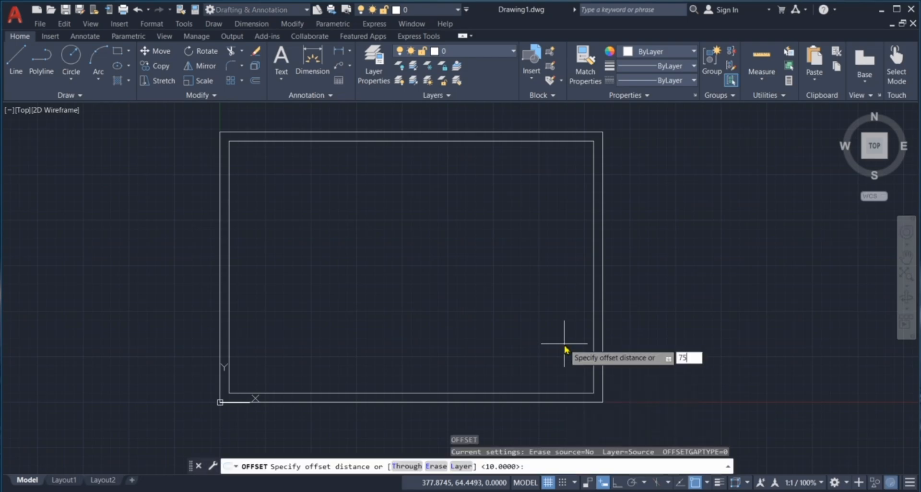
key("Return")
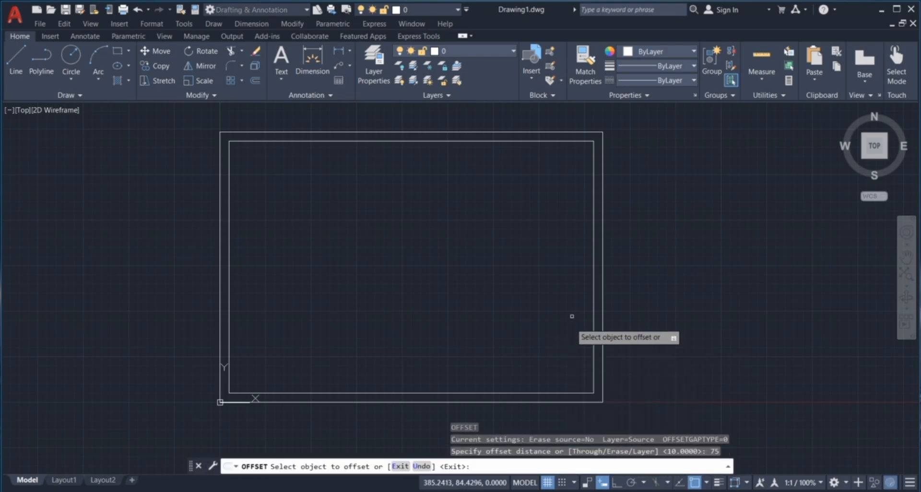
left_click(597, 283)
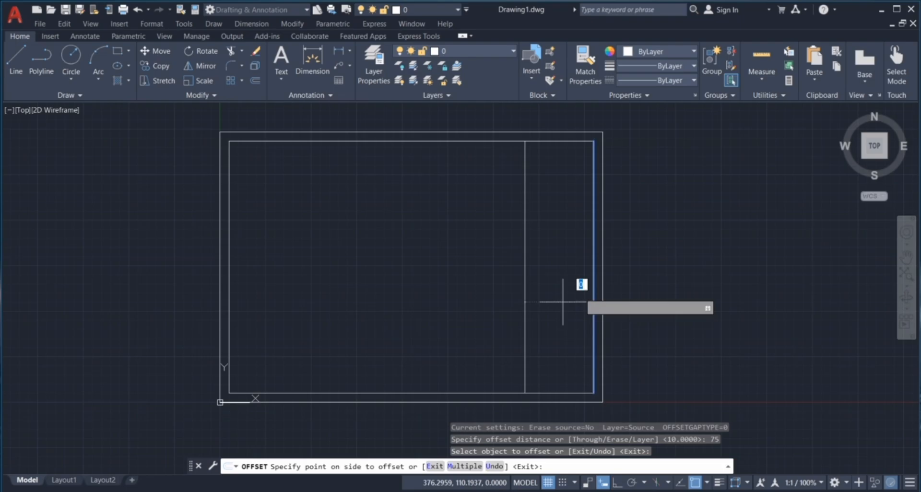
left_click(537, 312)
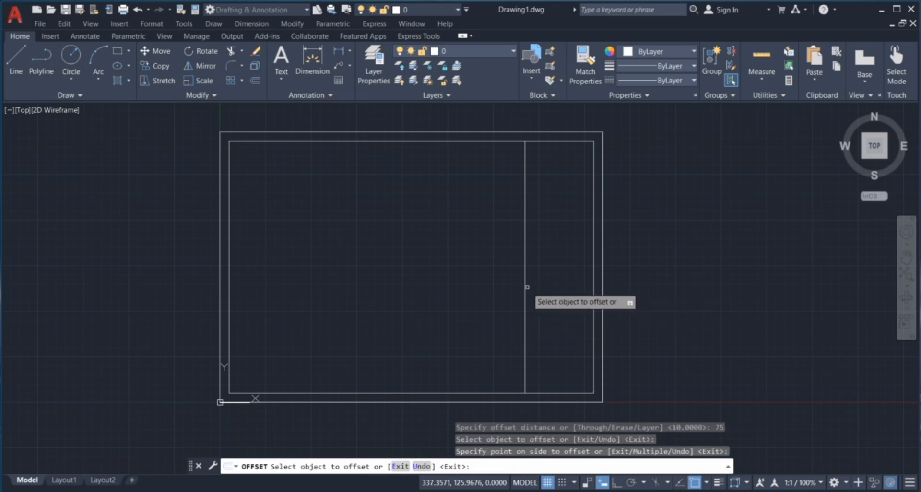
left_click(525, 300)
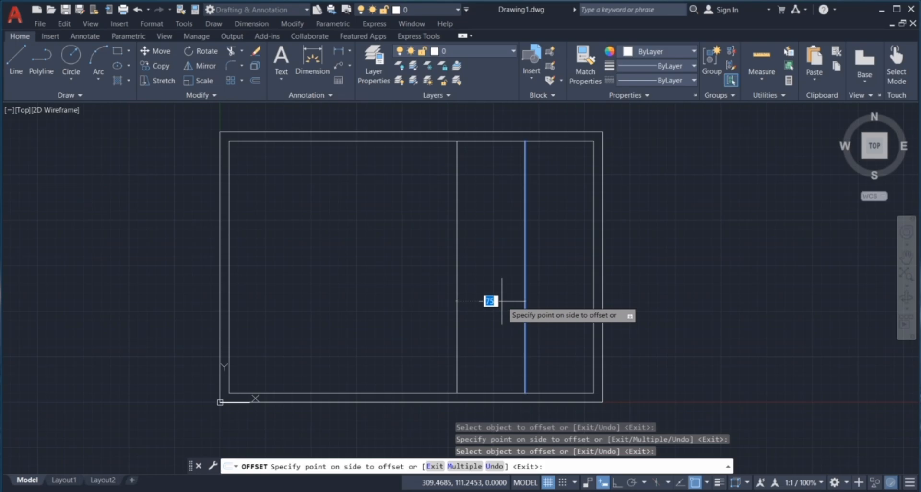
left_click(504, 305)
key("Escape")
key("Escape")
key("Escape")
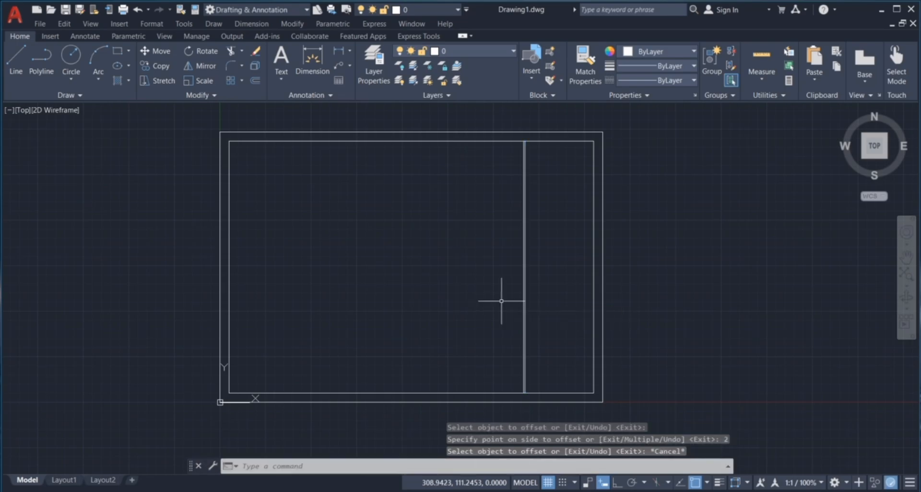
Offset the inner top edge 10 units down, then add a second line just below it
scroll(527, 355, "up", 5)
scroll(503, 326, "down", 2)
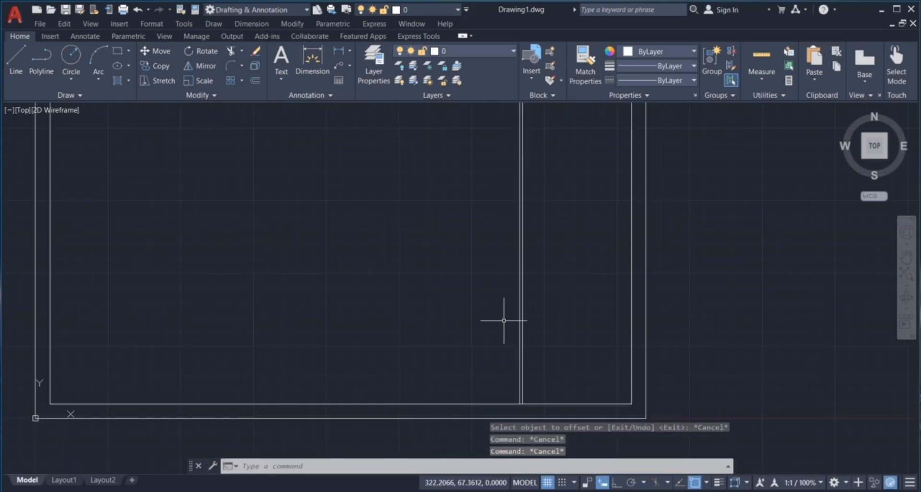
scroll(504, 320, "down", 2)
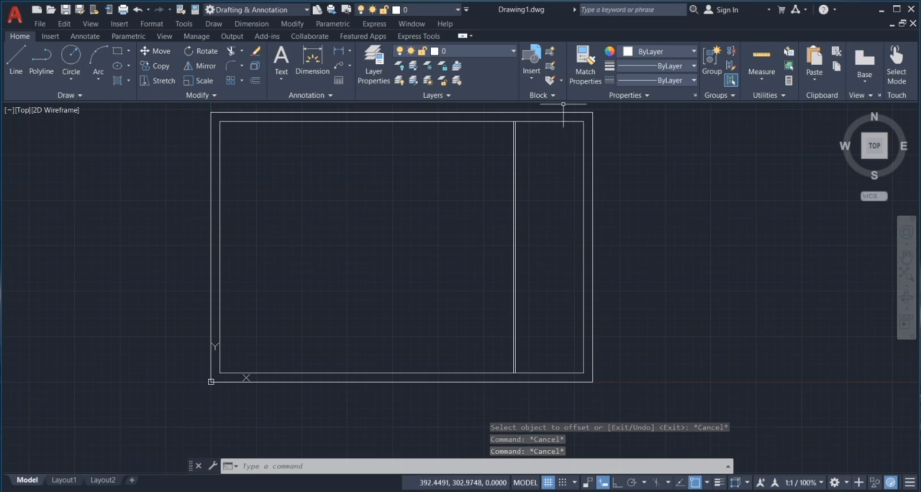
scroll(564, 104, "up", 4)
left_click(459, 157)
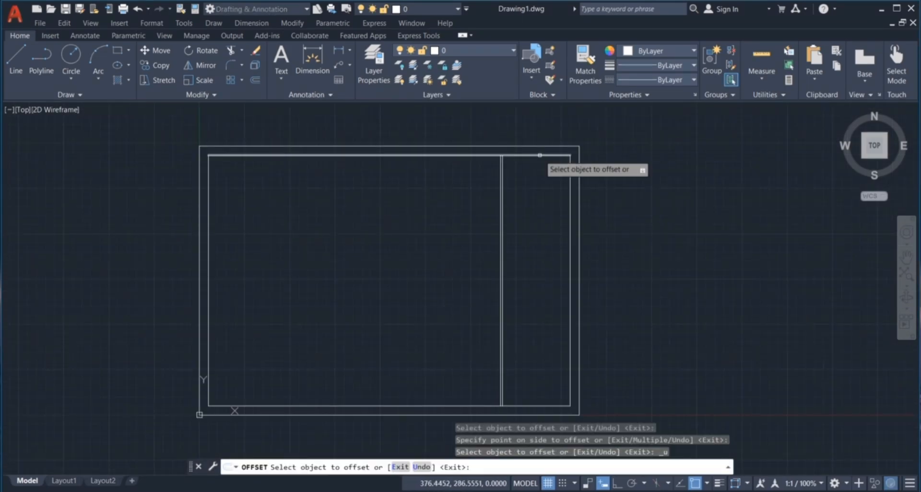
left_click(533, 157)
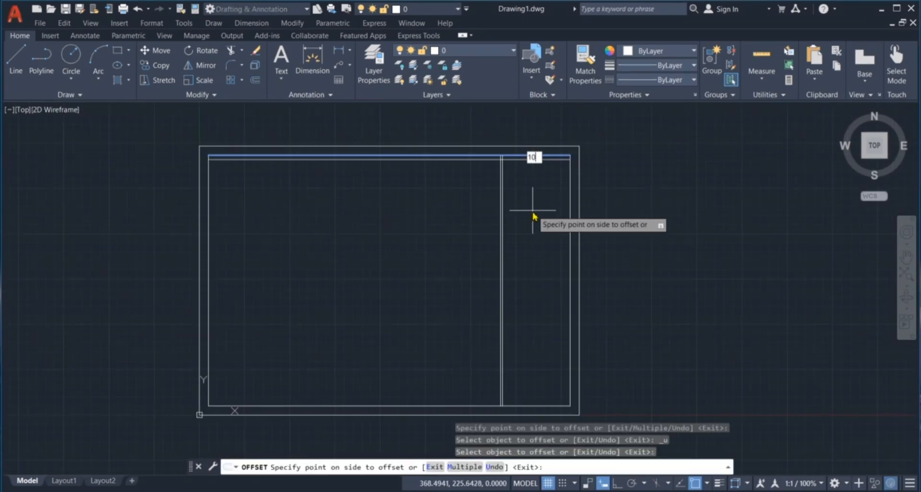
left_click(533, 217)
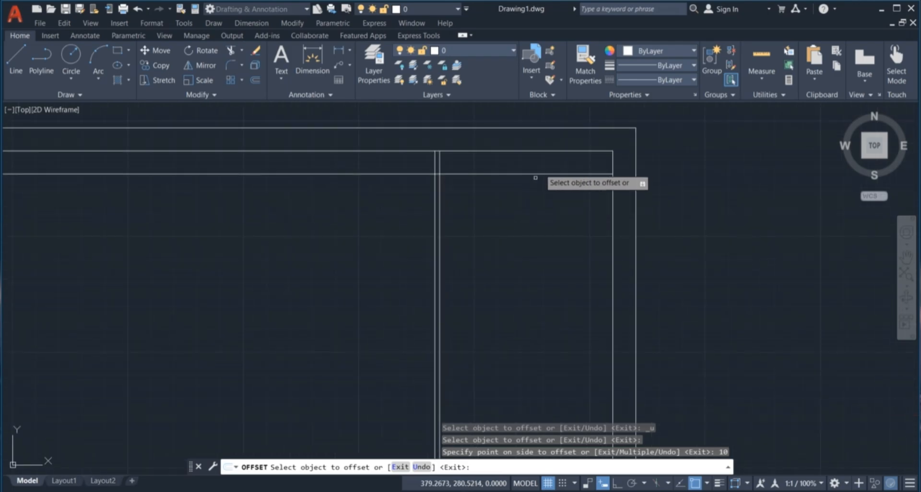
scroll(541, 160, "up", 4)
left_click(541, 174)
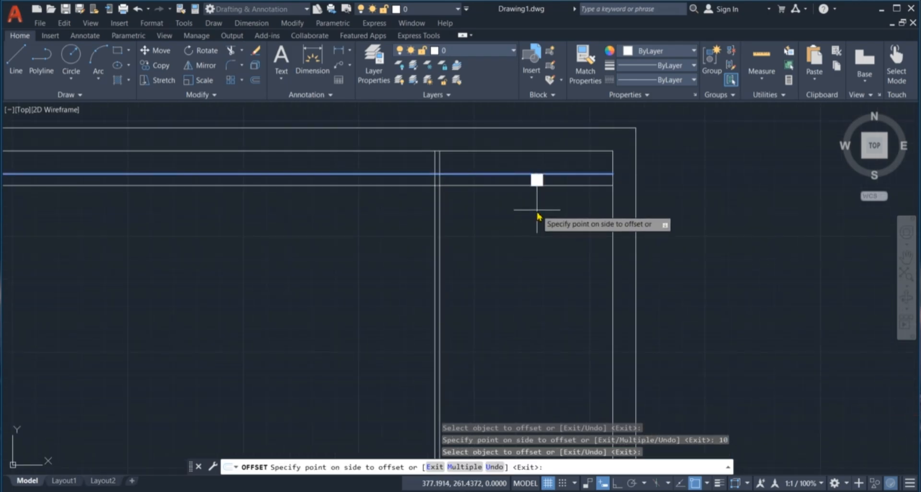
left_click(538, 216)
key("Escape")
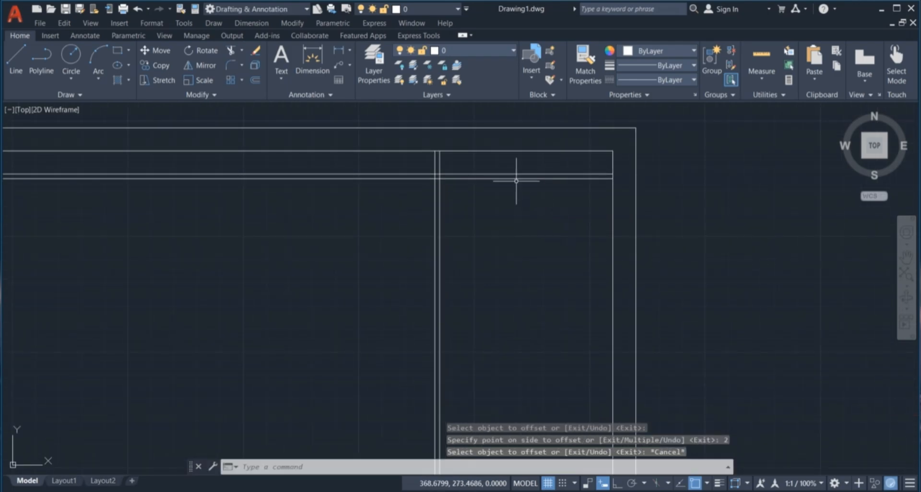
scroll(515, 216, "down", 4)
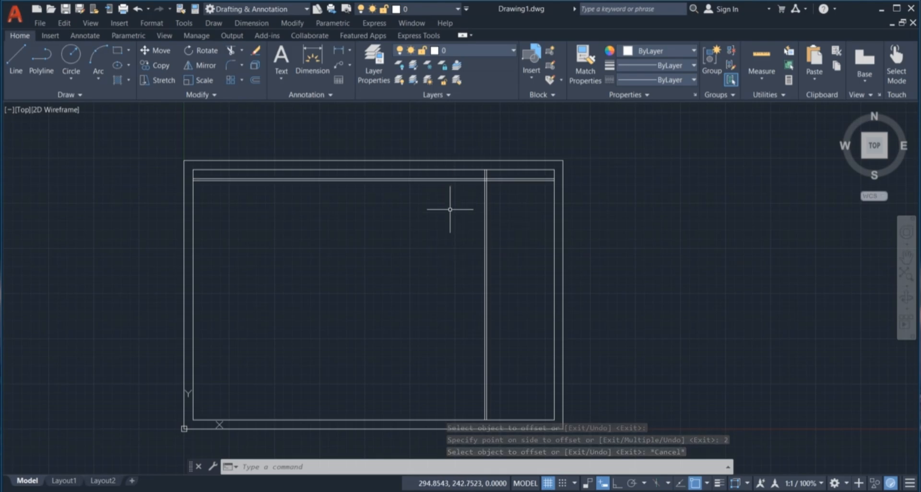
Trim the left ends of the doubled horizontal lines with a fence
type("tr")
key("Return")
scroll(451, 198, "up", 3)
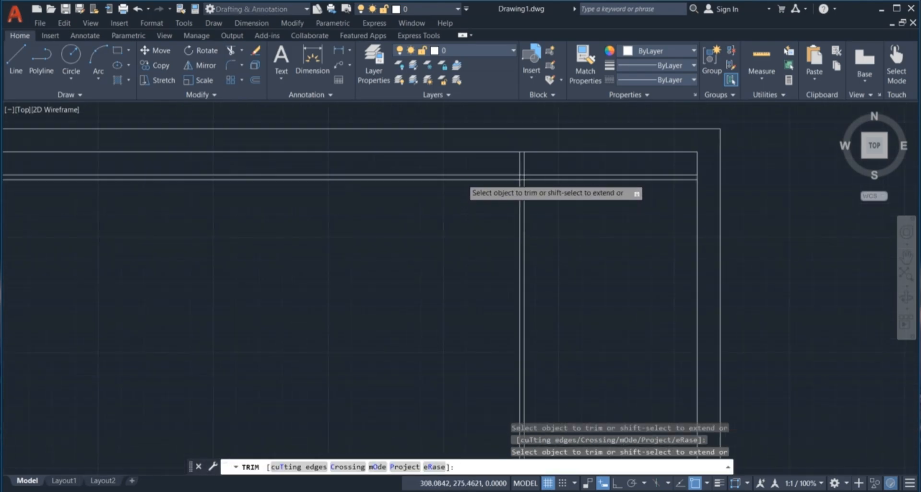
left_click(473, 200)
key("Escape")
key("Escape")
key("Escape")
scroll(523, 172, "up", 2)
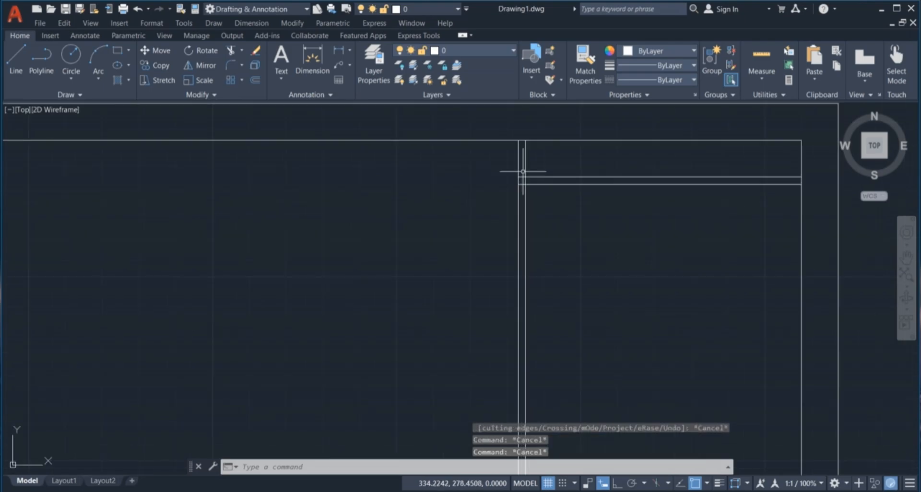
type("tr")
key("Return")
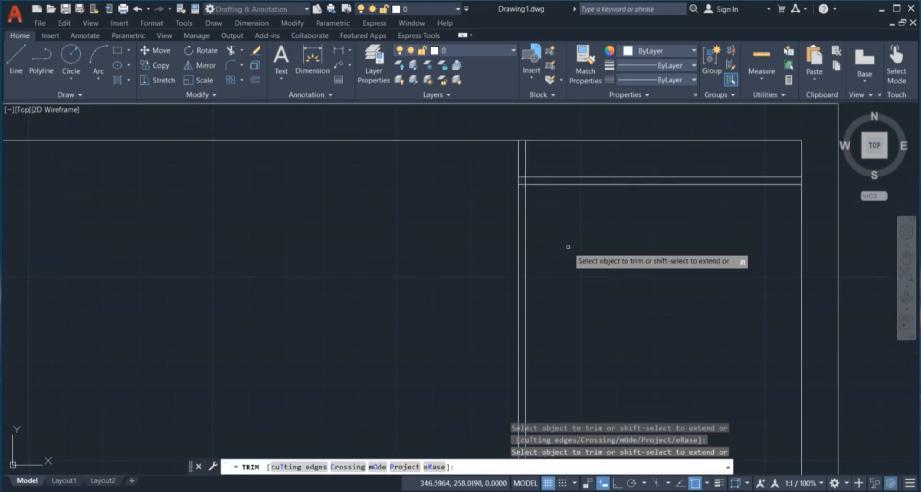
scroll(523, 171, "up", 3)
left_click(533, 176)
left_click(533, 234)
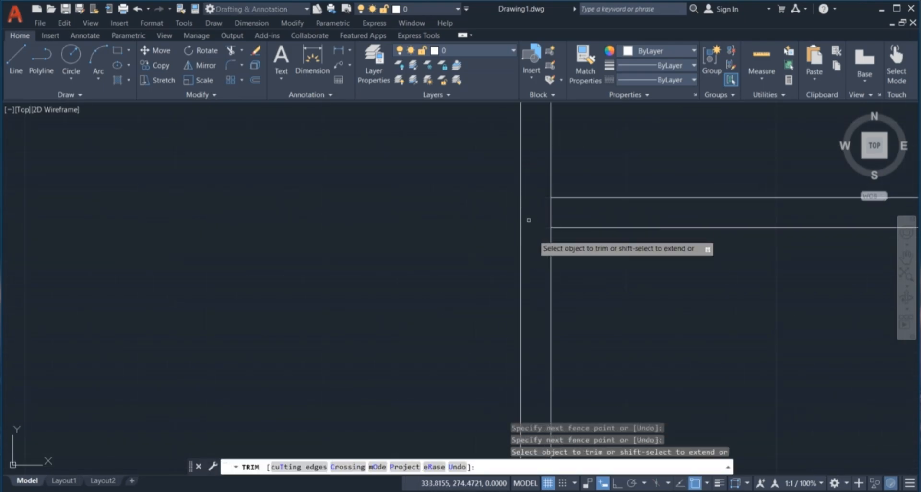
scroll(528, 211, "down", 4)
key("Escape")
scroll(531, 199, "down", 2)
Window-select in the title-block column, cancel, and minimize AutoCAD
left_click(570, 206)
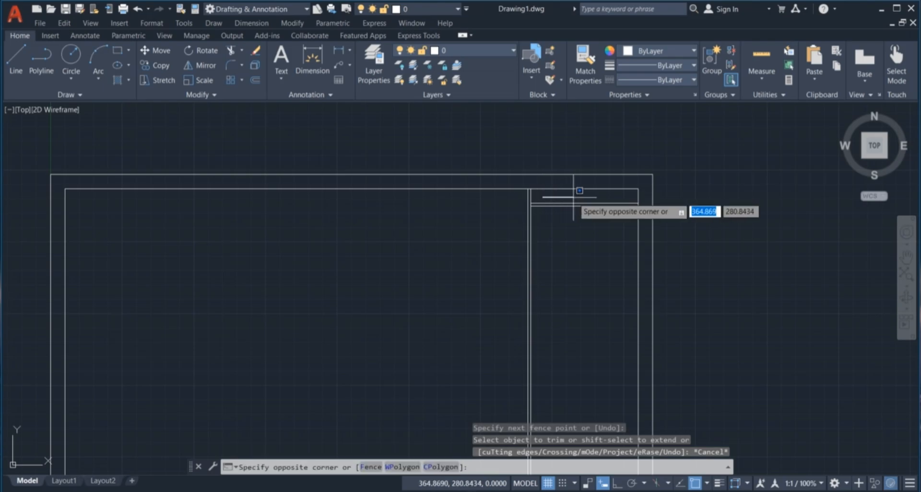
scroll(541, 195, "down", 4)
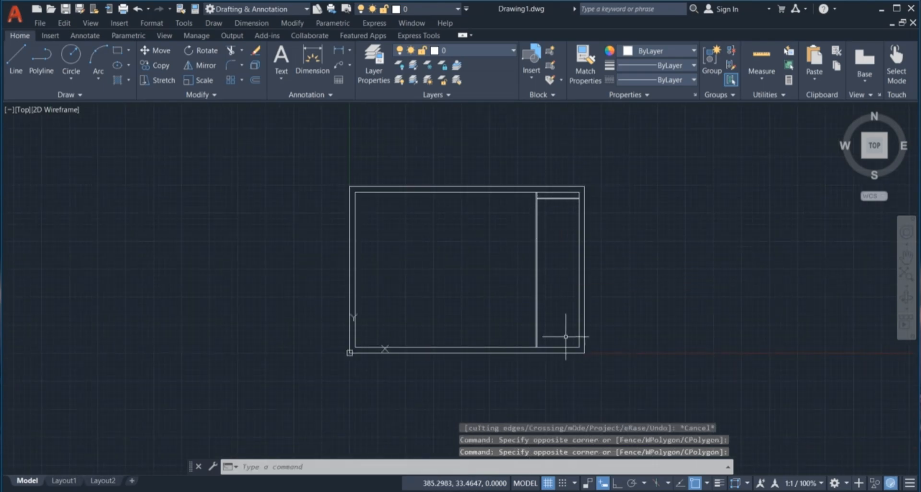
scroll(569, 340, "up", 2)
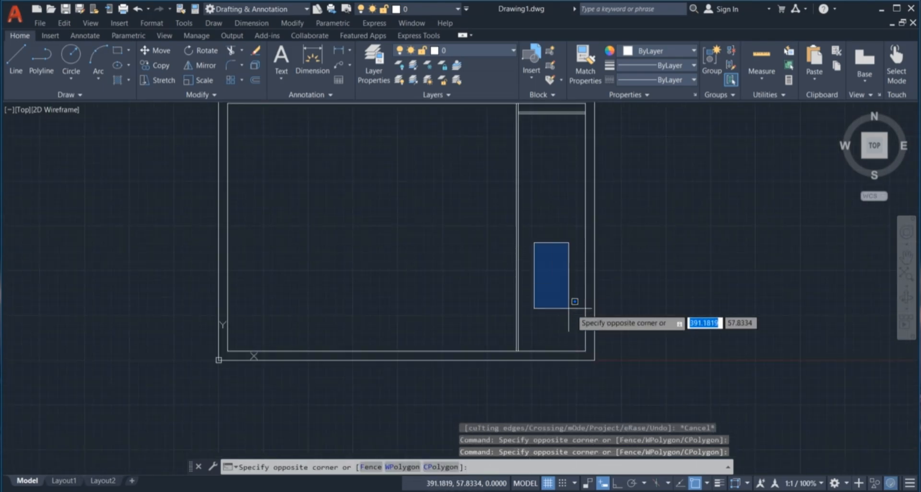
left_click(576, 337)
key("Escape")
key("Escape")
key("Escape")
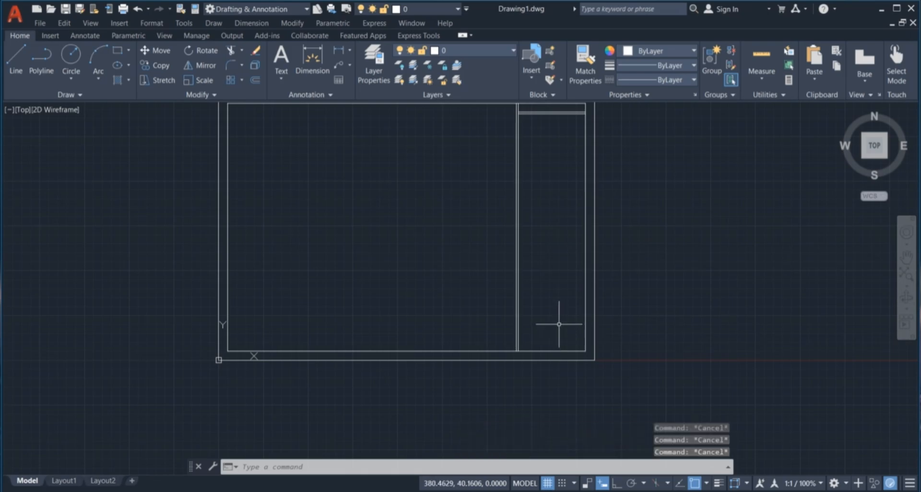
left_click(881, 8)
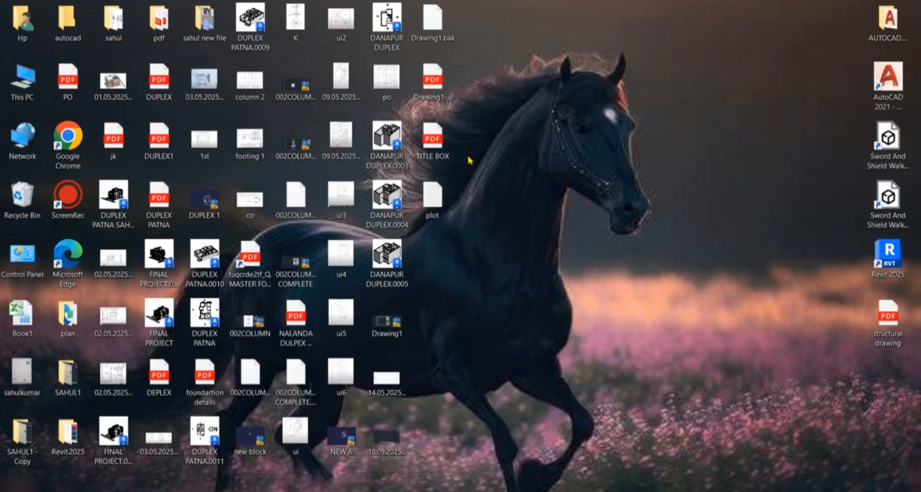
Open TITLE BOX.pdf from the desktop, enlarge it, then switch back to AutoCAD
double_click(439, 140)
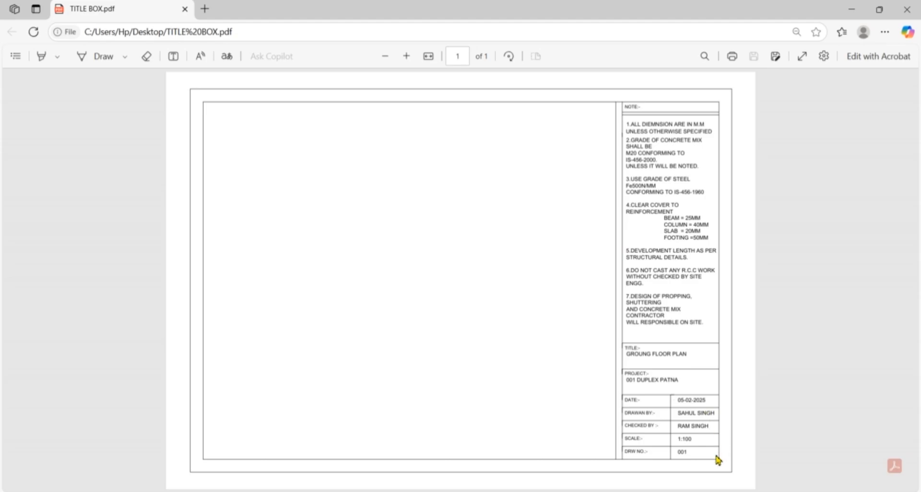
left_click(406, 56)
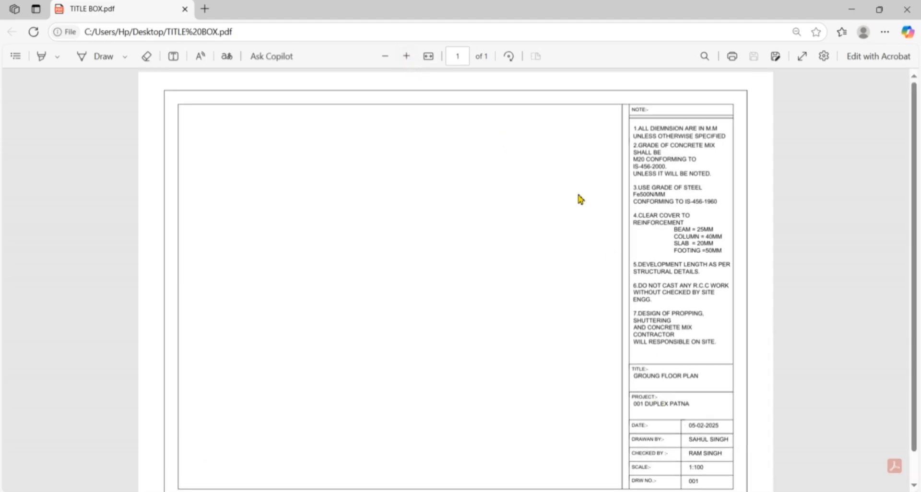
scroll(680, 294, "down", 1)
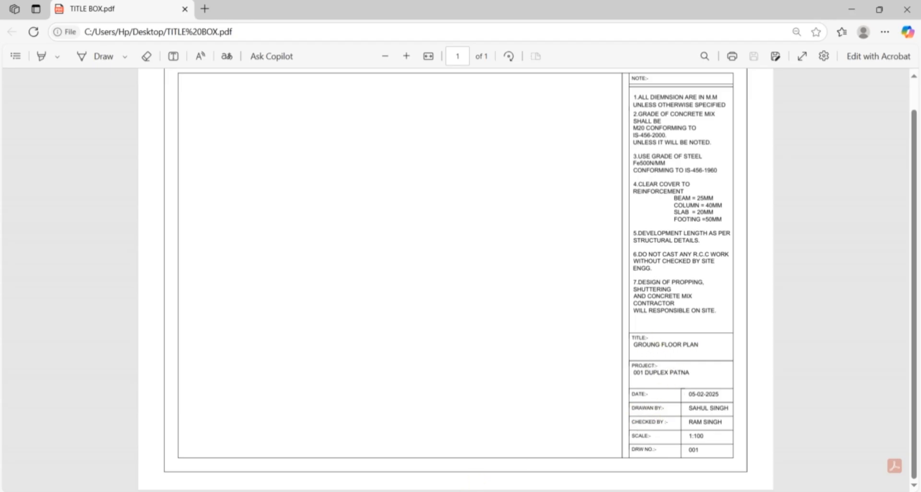
mouse_move(426, 489)
left_click(469, 470)
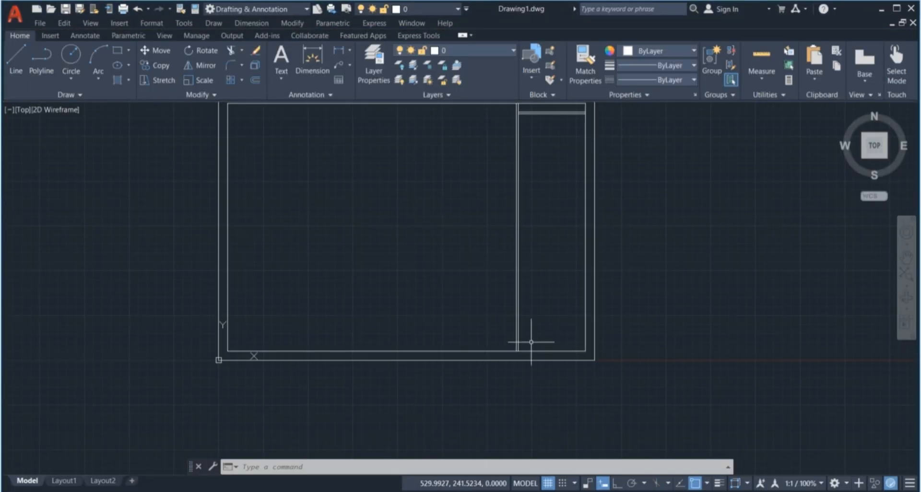
Offset the bottom frame line 10 units upward inside the frame
scroll(519, 346, "down", 2)
scroll(532, 306, "up", 2)
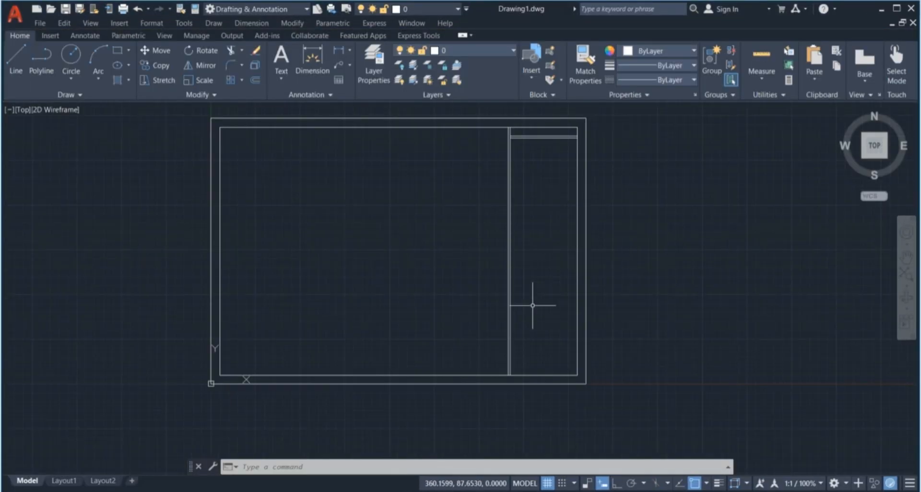
key("Escape")
key("Escape")
key("Escape")
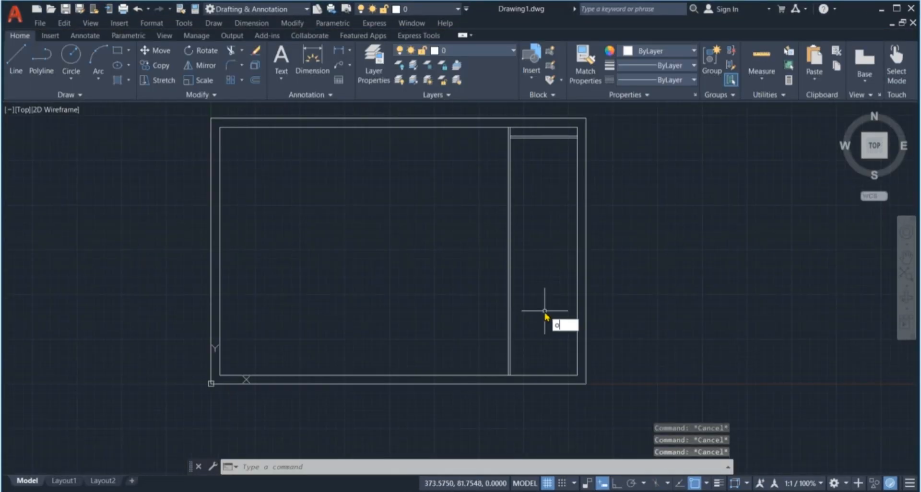
type("o")
key("Return")
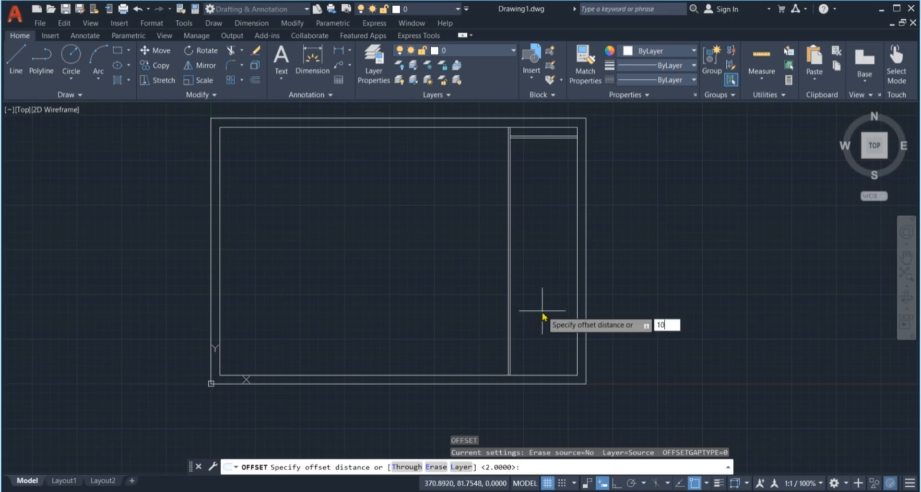
key("Return")
scroll(554, 341, "up", 2)
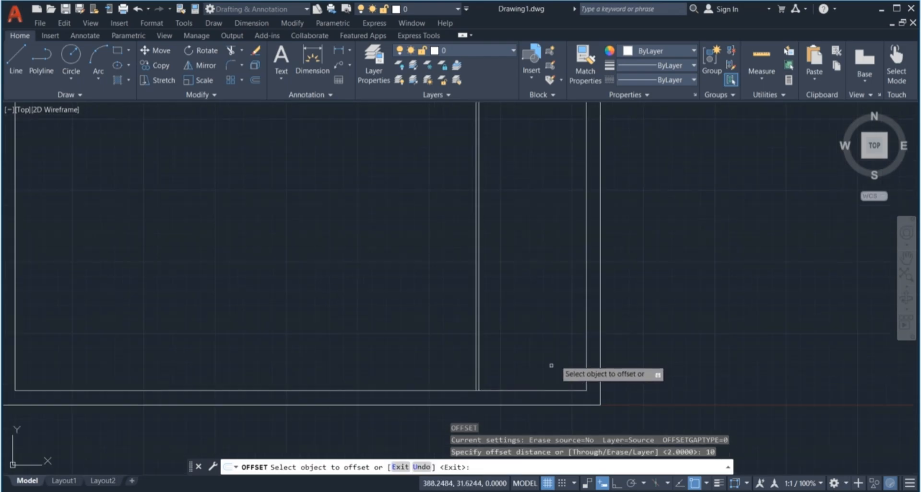
left_click(551, 391)
left_click(530, 312)
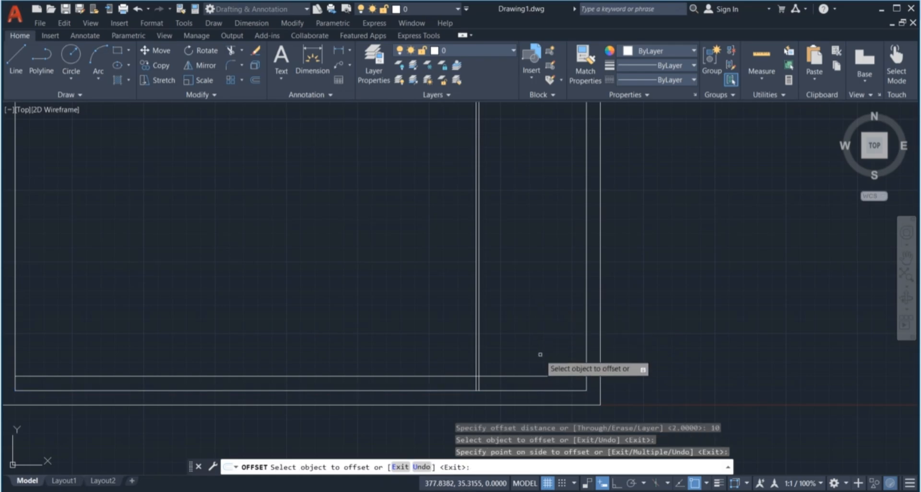
Offset four more row lines upward, each 10 units above the previous one
scroll(539, 353, "down", 5)
scroll(543, 357, "up", 5)
scroll(532, 361, "up", 2)
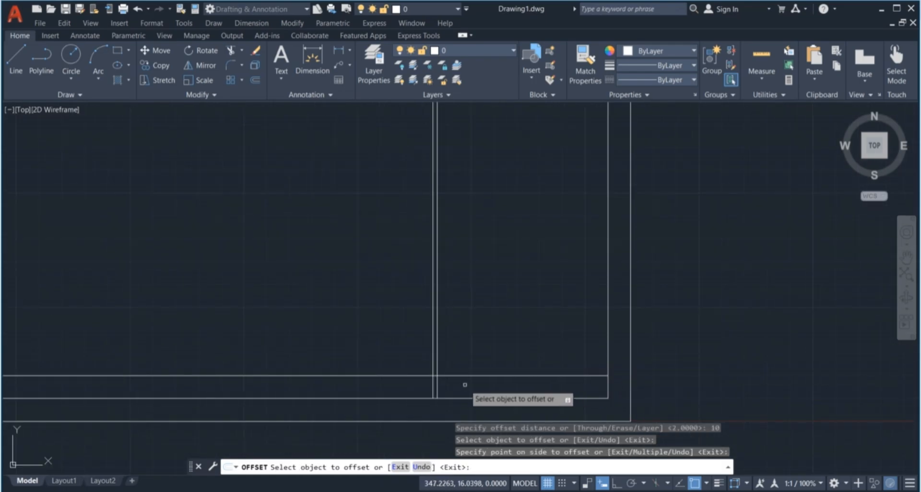
left_click(503, 376)
left_click(512, 338)
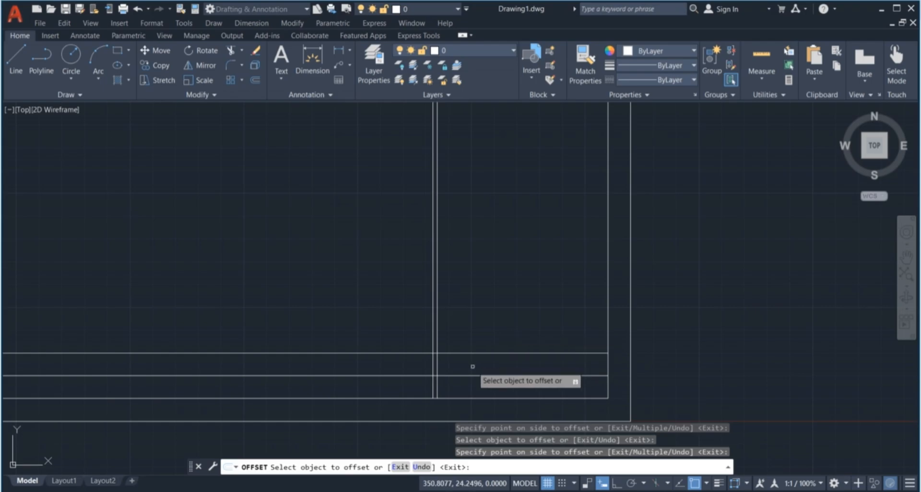
left_click(530, 353)
left_click(530, 299)
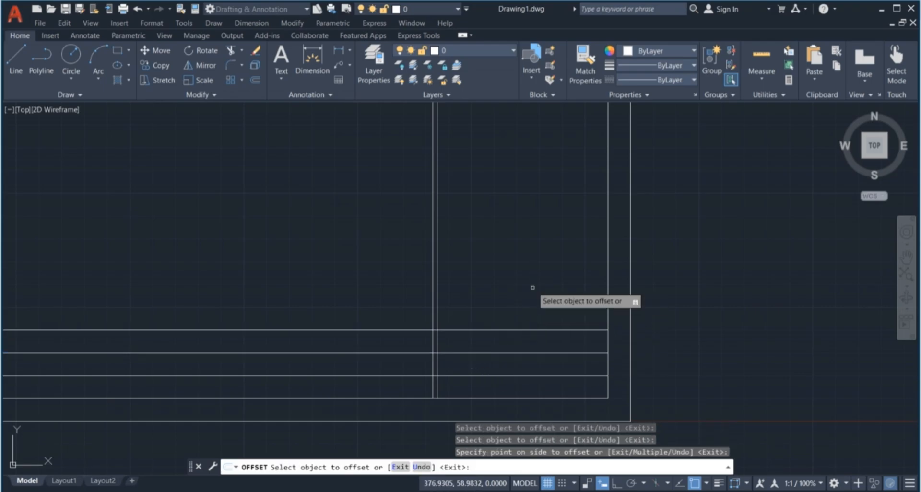
left_click(530, 330)
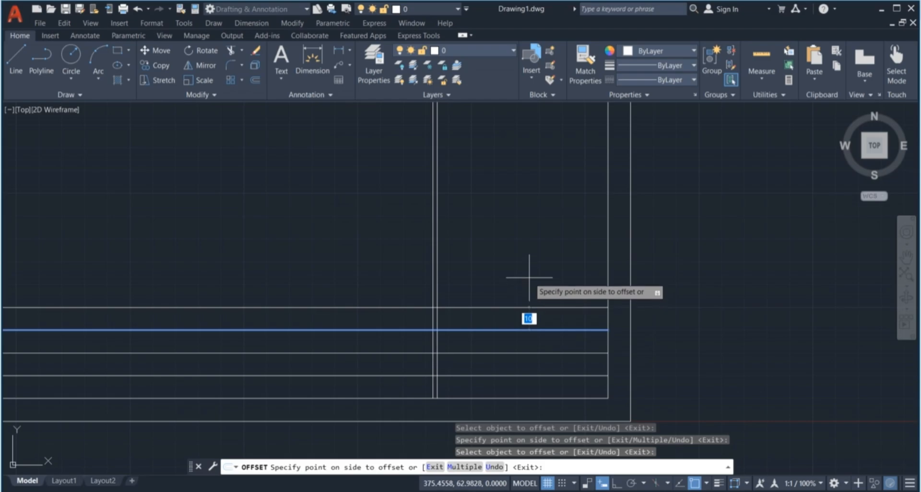
left_click(530, 276)
left_click(530, 307)
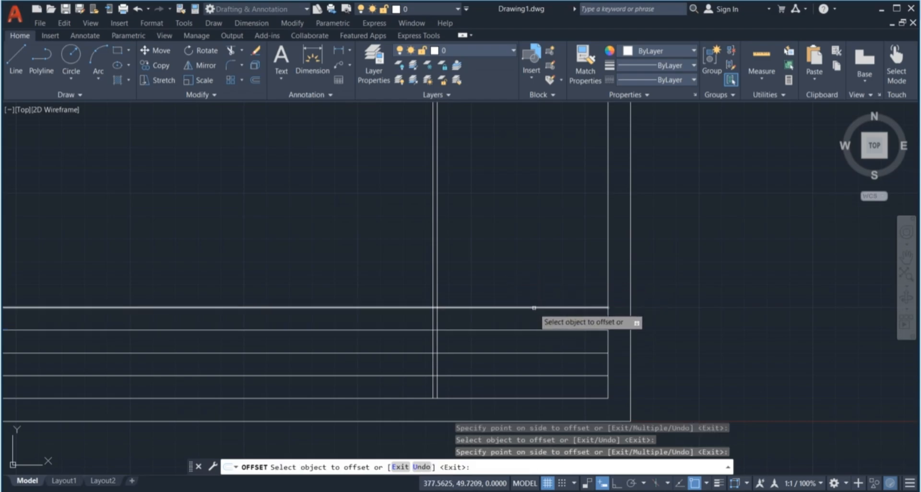
left_click(532, 256)
scroll(523, 269, "down", 3)
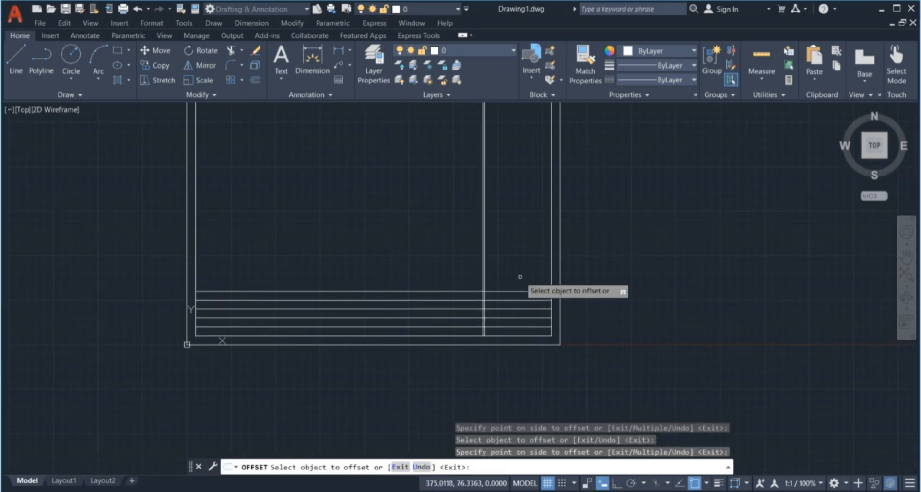
scroll(522, 290, "up", 2)
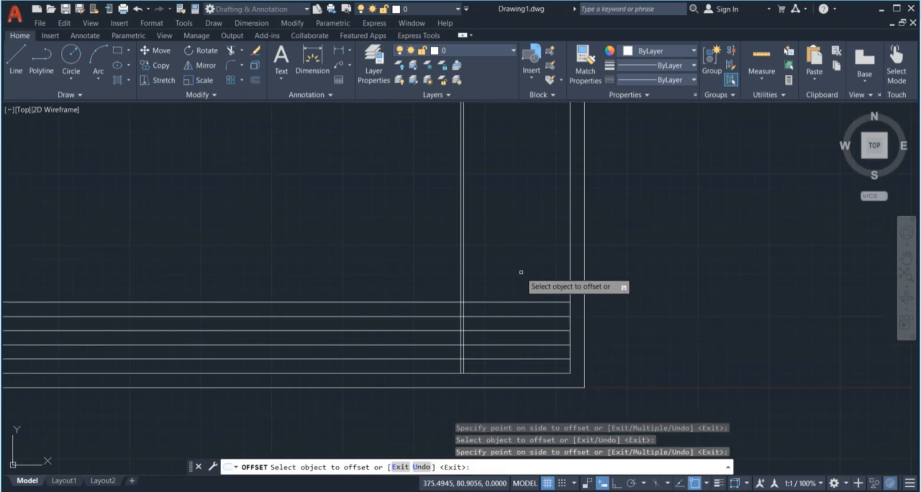
Add the upper row lines at 20-unit spacing, then end the offset
left_click(532, 302)
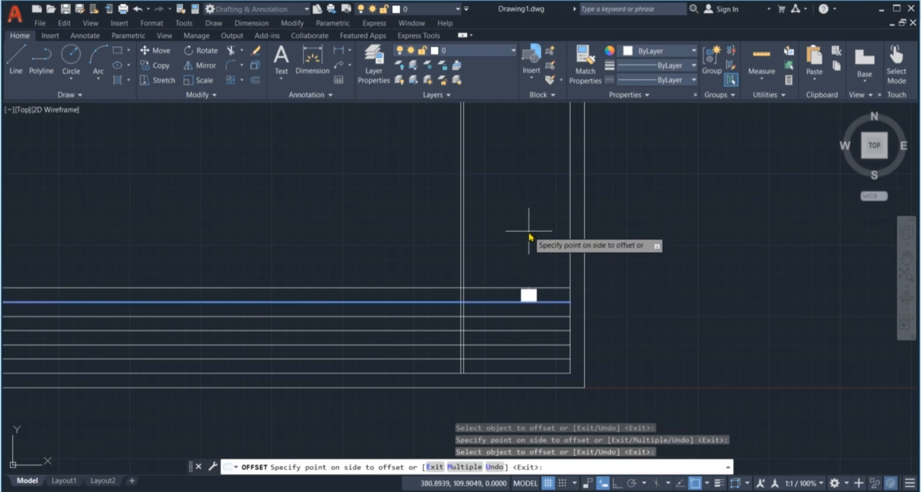
key("Return")
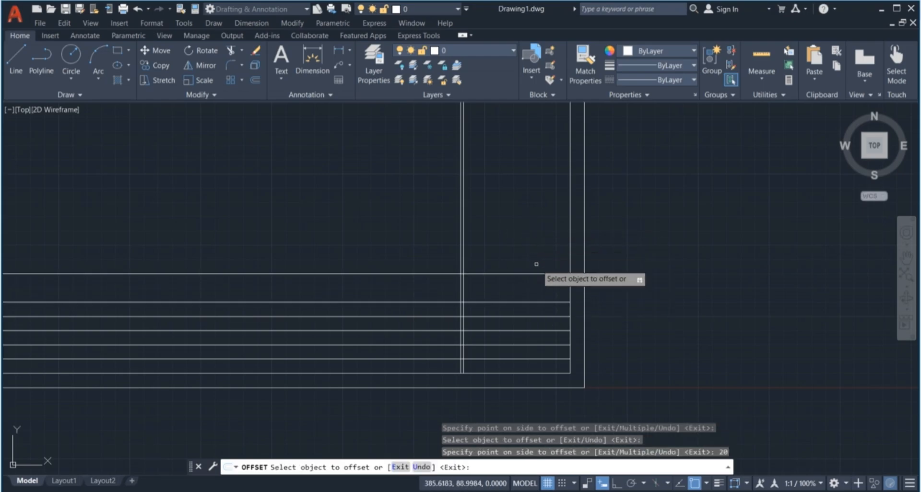
left_click(540, 274)
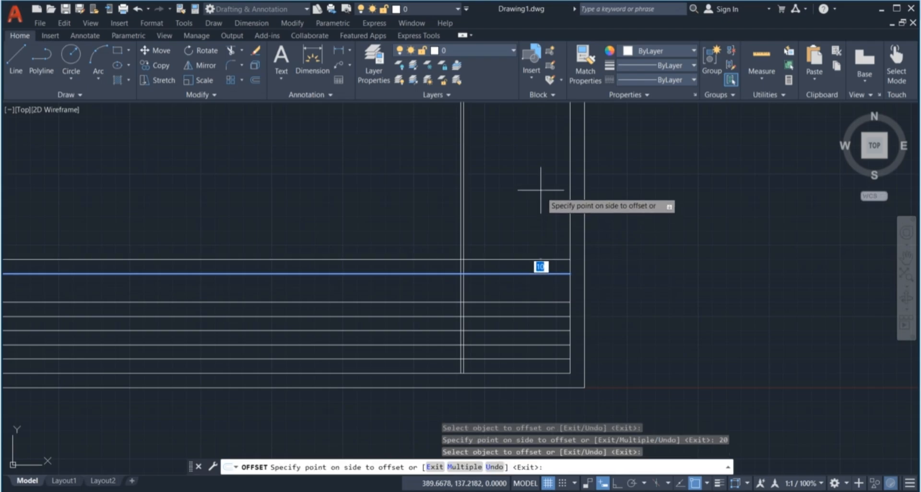
left_click(541, 189)
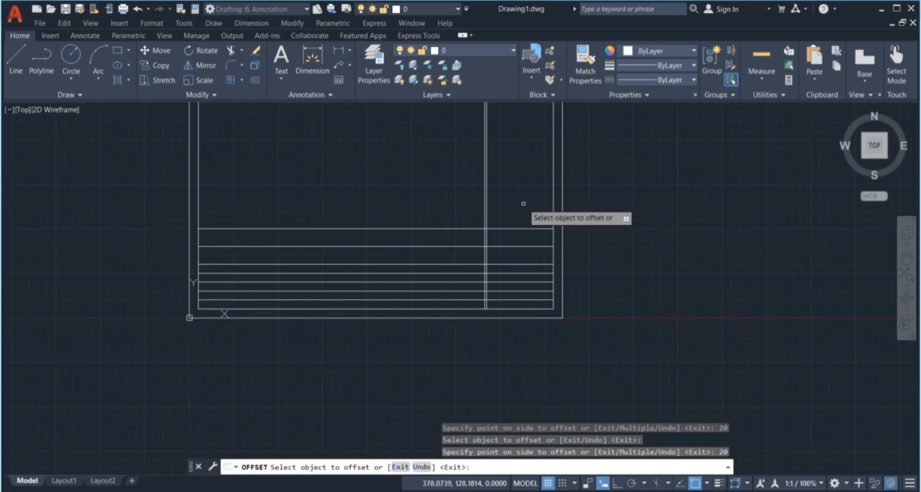
left_click(529, 244)
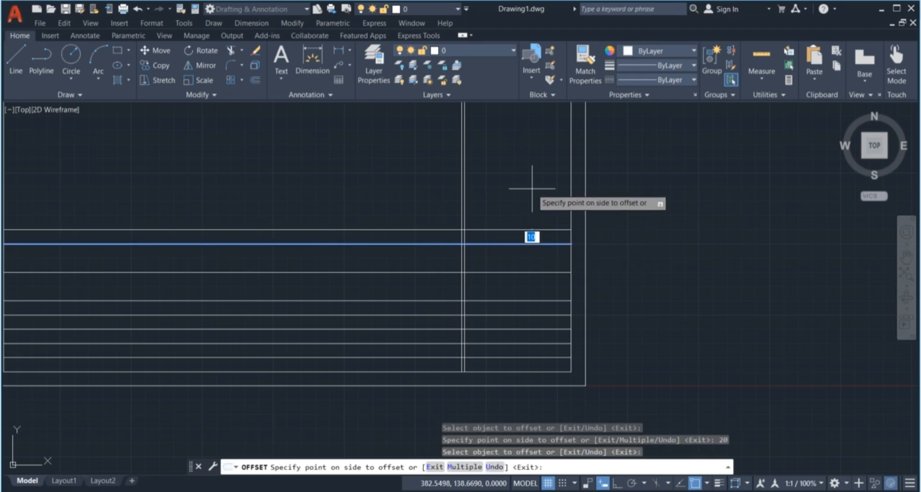
type("20")
key("Return")
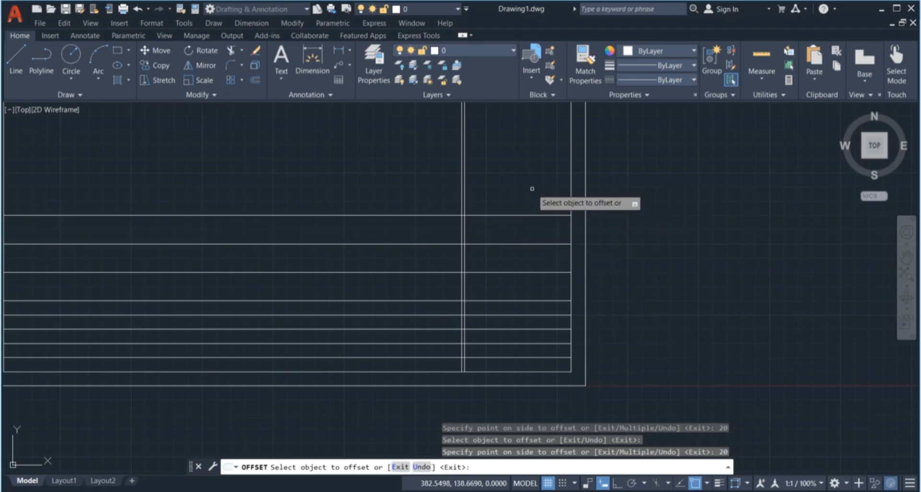
key("Escape")
key("Escape")
scroll(532, 226, "down", 2)
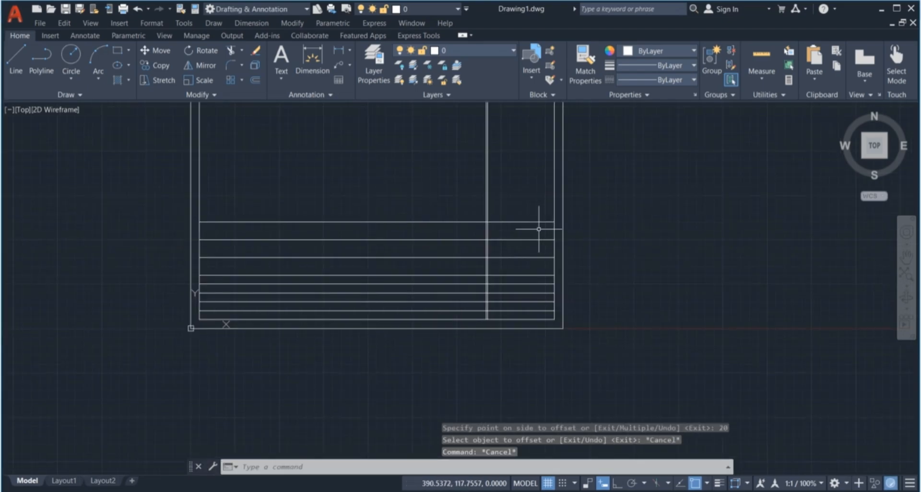
scroll(445, 264, "up", 2)
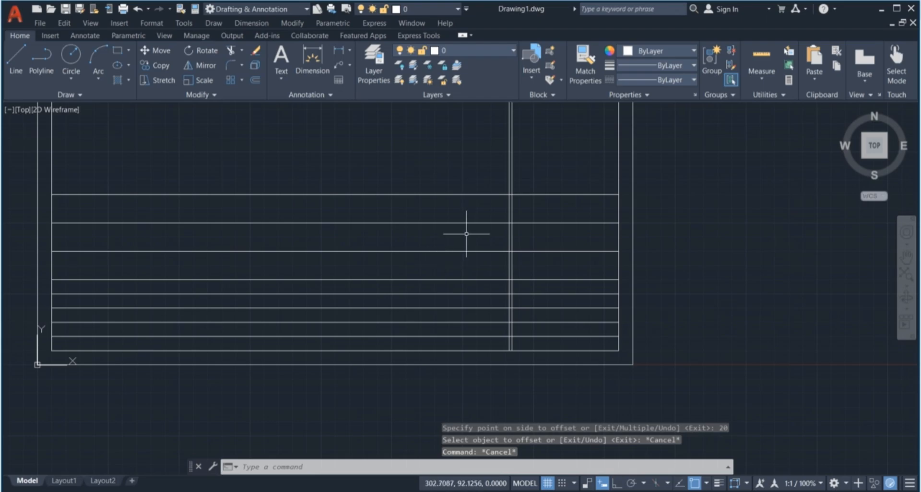
Fence-trim the row lines to remove their parts left of the right-hand column
key("Return")
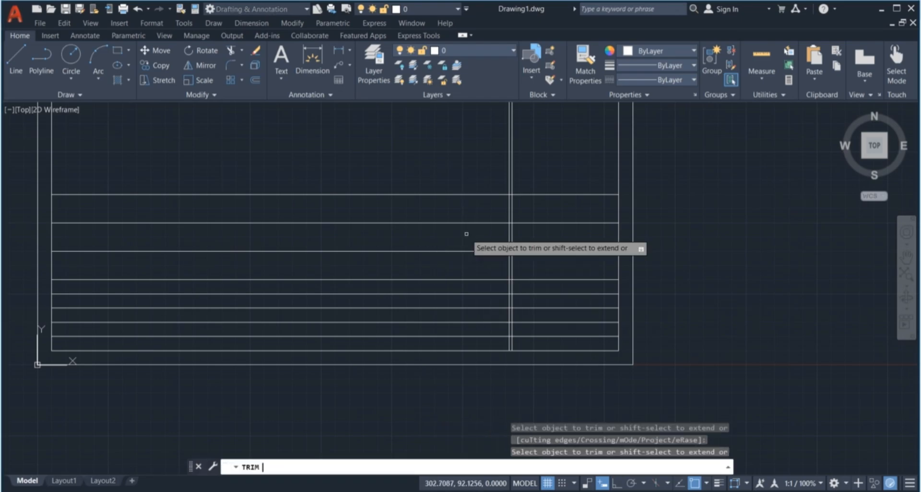
left_click(445, 174)
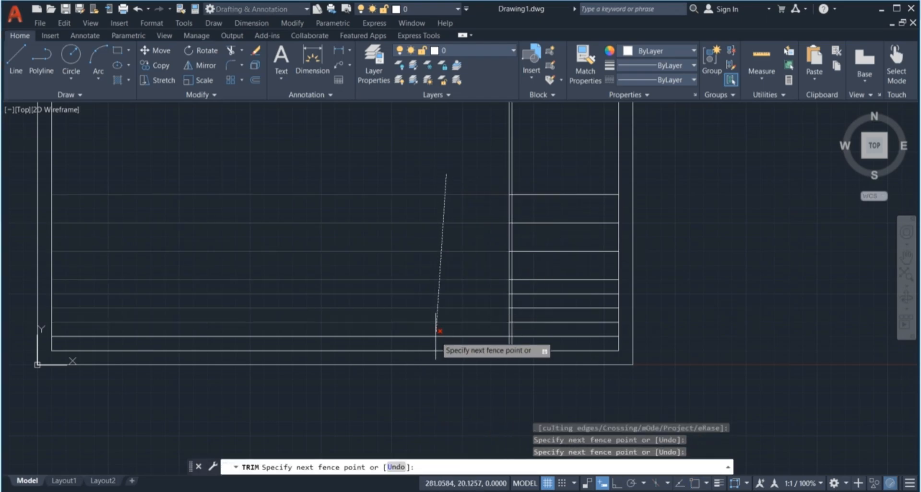
left_click(436, 338)
key("Return")
key("Escape")
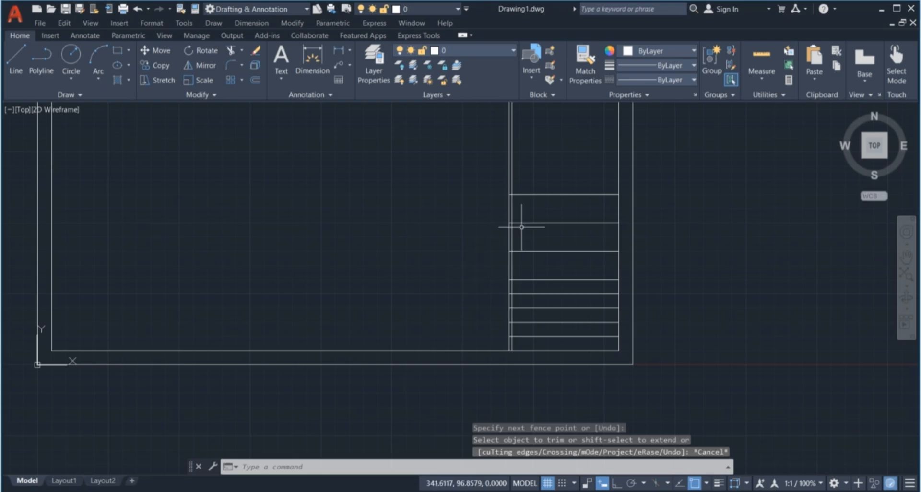
Run TR again to trim the remaining row line ends with a second fence
type("tr")
key("Return")
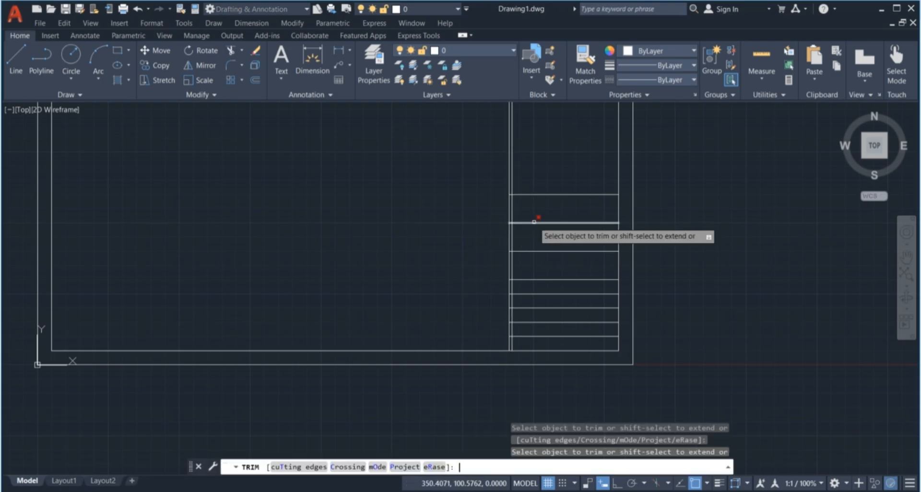
scroll(503, 224, "up", 3)
left_click(502, 226)
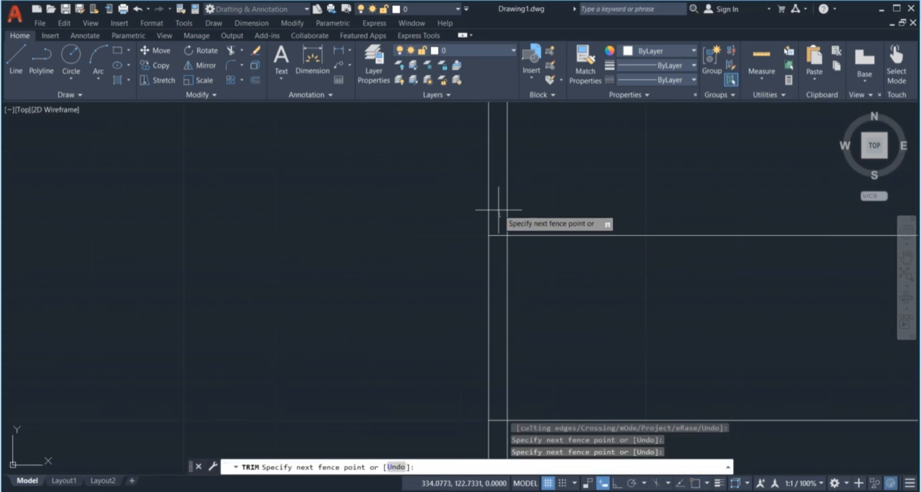
scroll(496, 287, "down", 5)
scroll(509, 367, "up", 5)
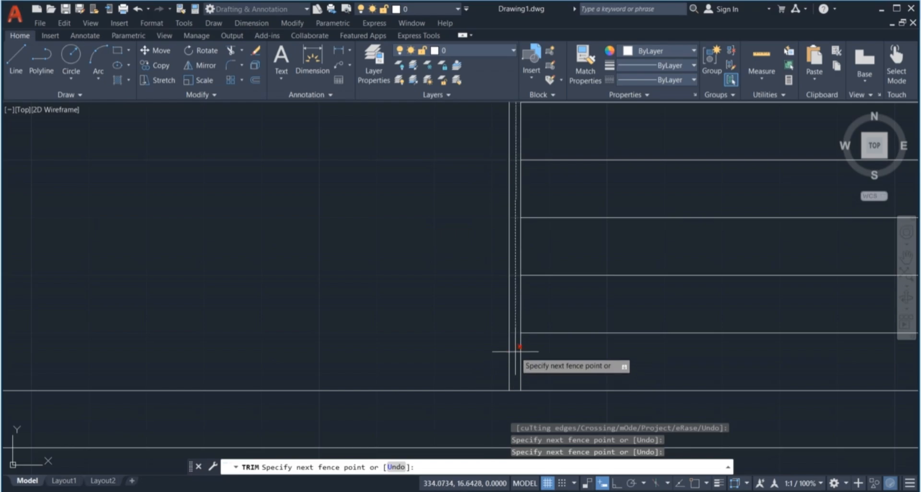
key("Return")
scroll(513, 336, "down", 5)
key("Escape")
key("Escape")
scroll(514, 309, "down", 4)
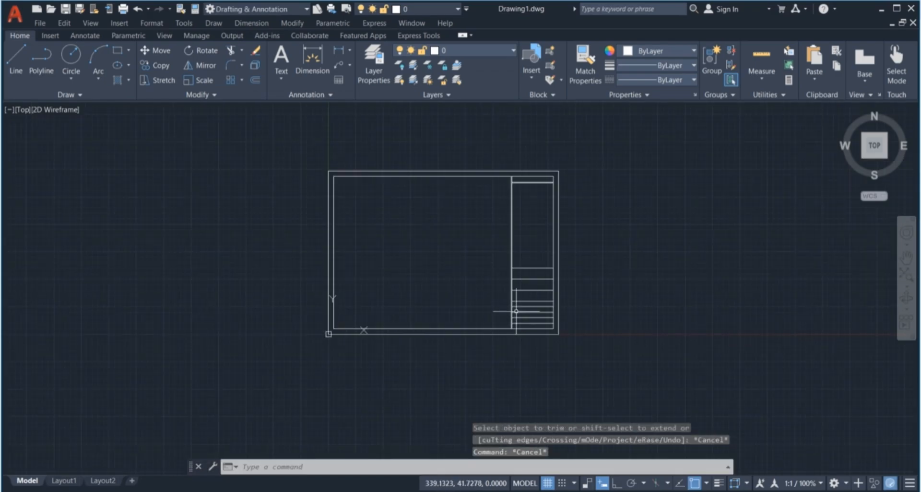
scroll(534, 237, "up", 2)
key("Escape")
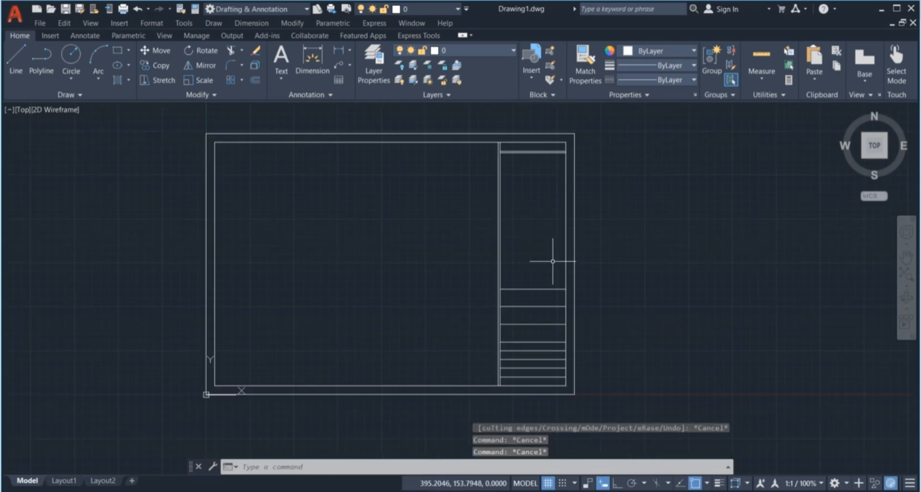
key("Escape")
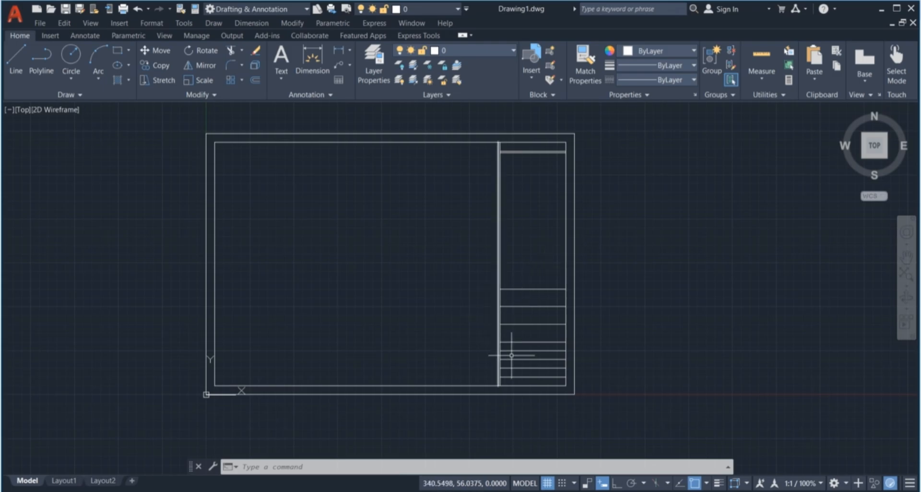
scroll(543, 333, "up", 2)
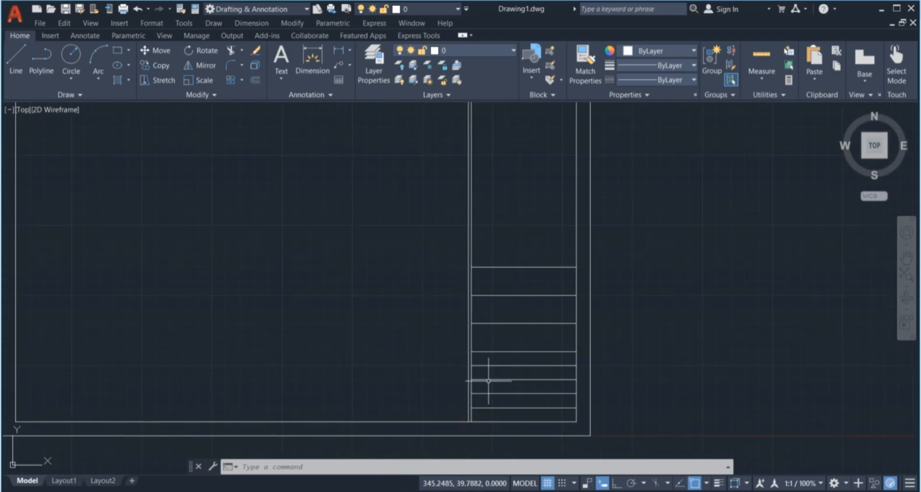
left_click(281, 57)
left_click(395, 304)
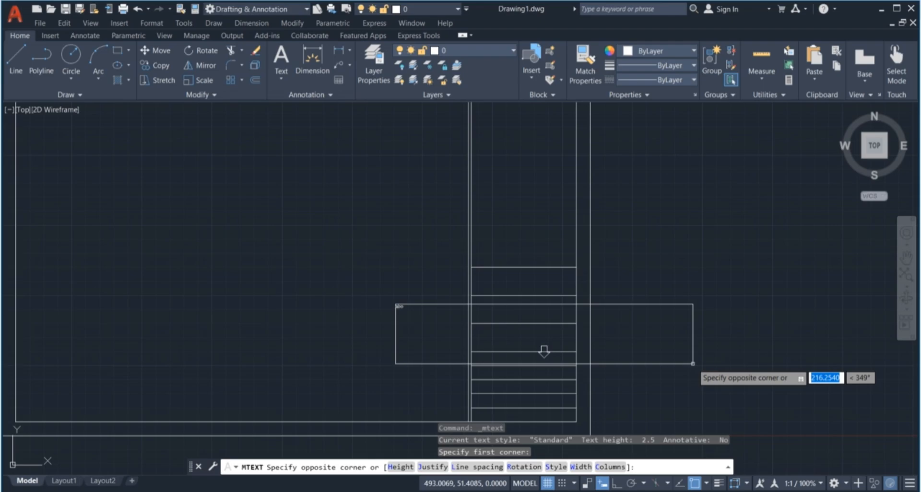
key("Escape")
key("Escape")
key("Escape")
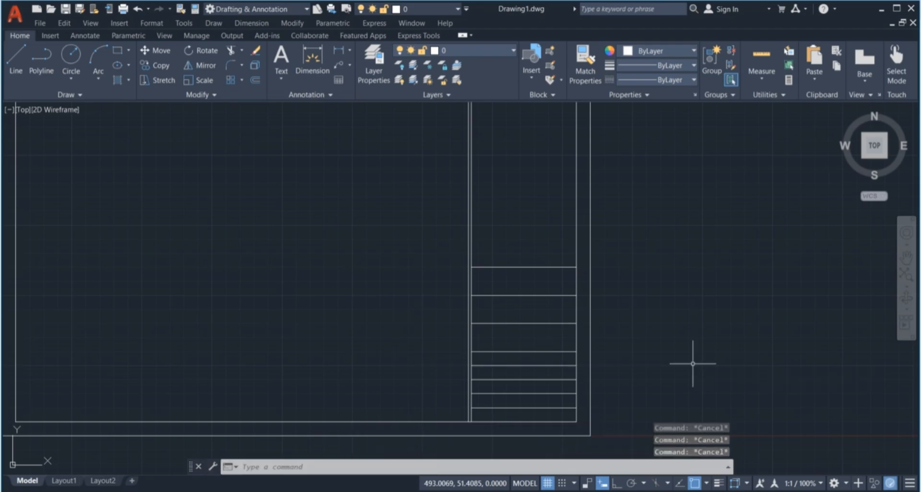
scroll(638, 320, "down", 2)
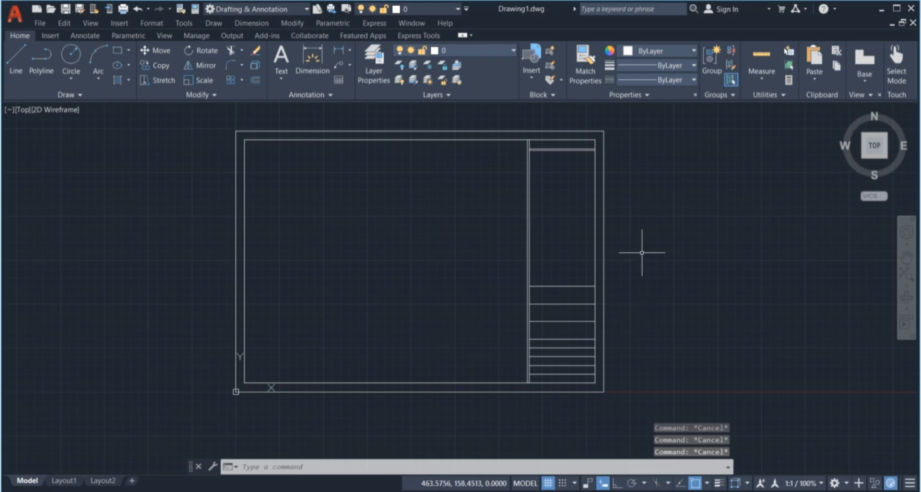
Use ATT to define a constant attribute tagged TI with default TITLE:-
type("A")
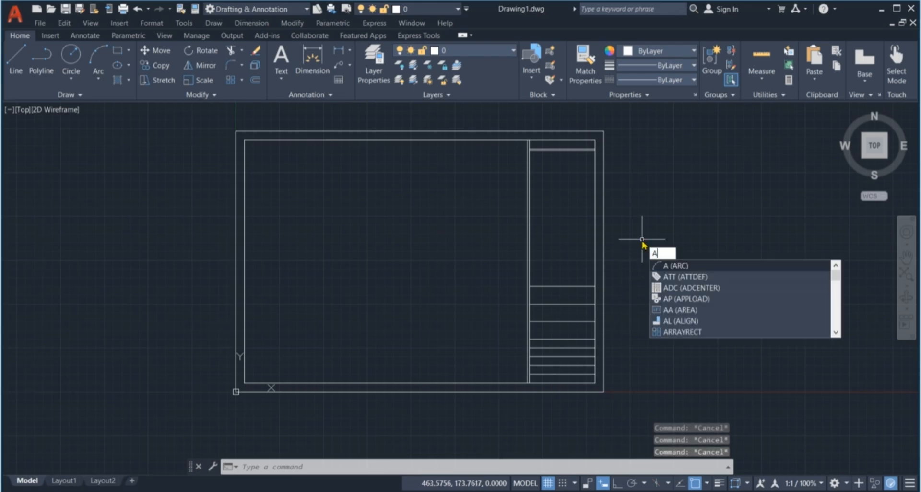
type("TT")
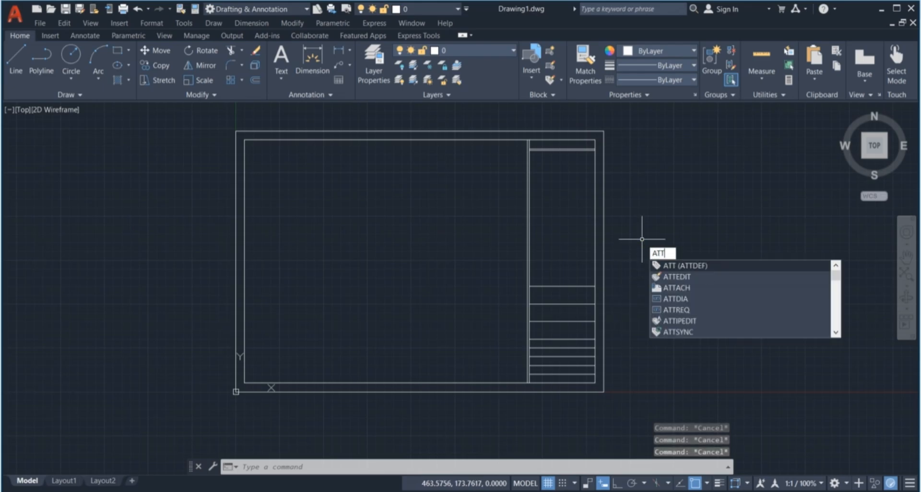
key("Return")
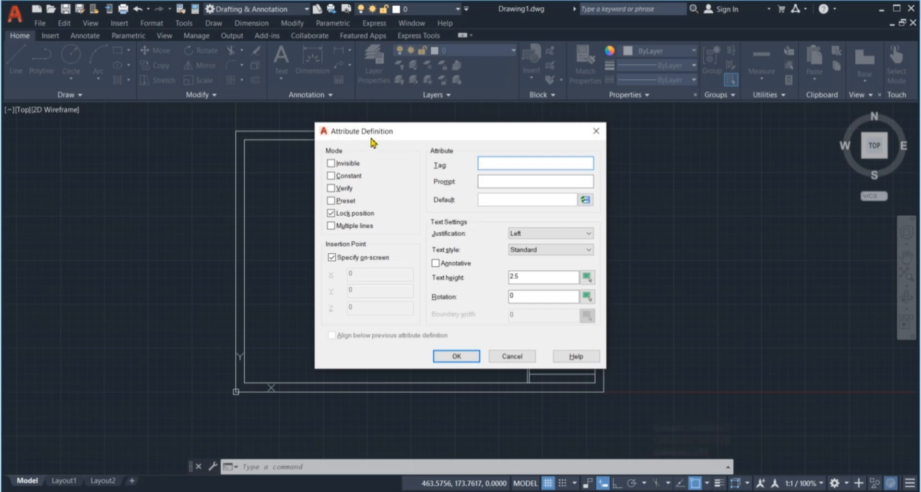
left_click(332, 176)
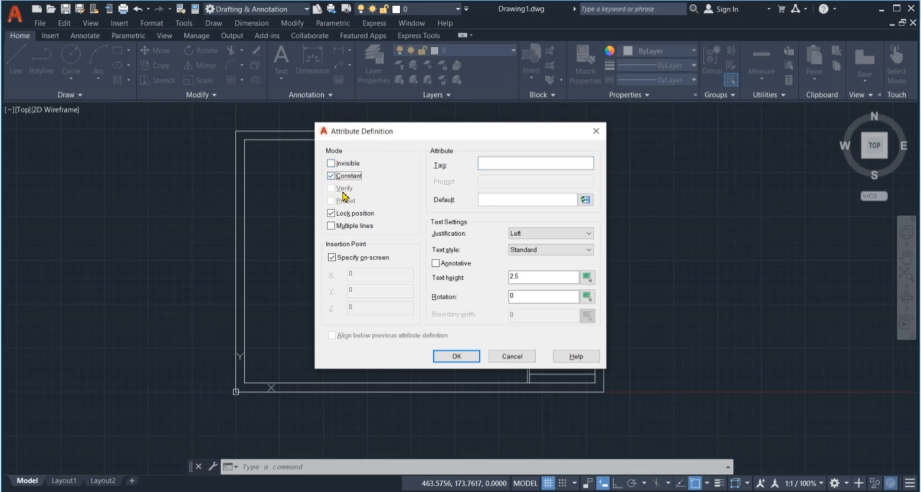
left_click(516, 166)
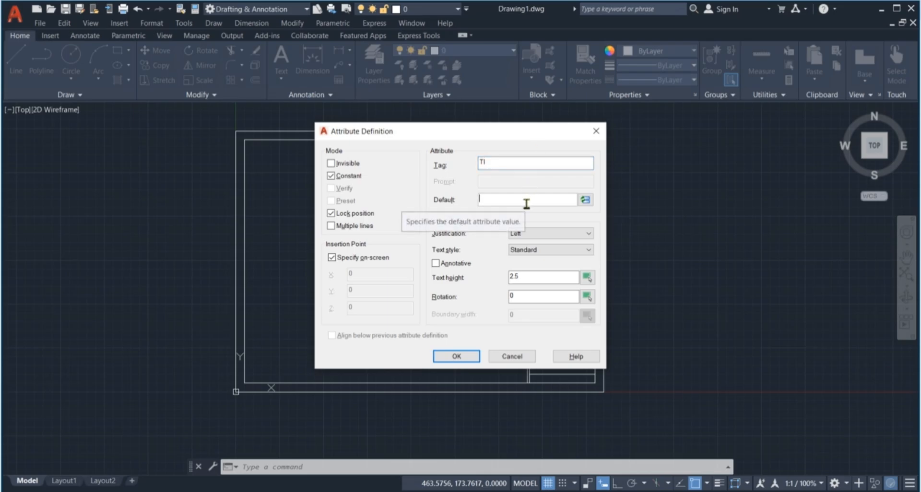
type("TITLE:-")
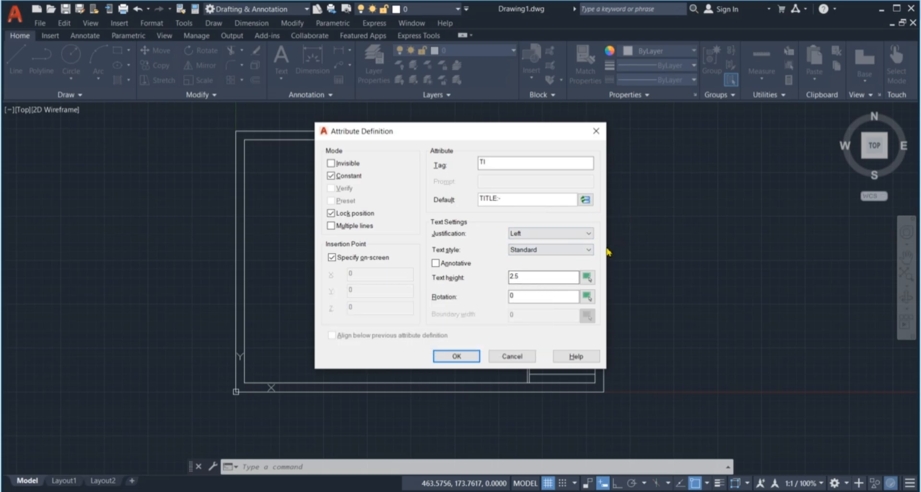
Place the TI attribute at the first row's top-left, then switch to TITLE BOX.pdf
left_click(465, 356)
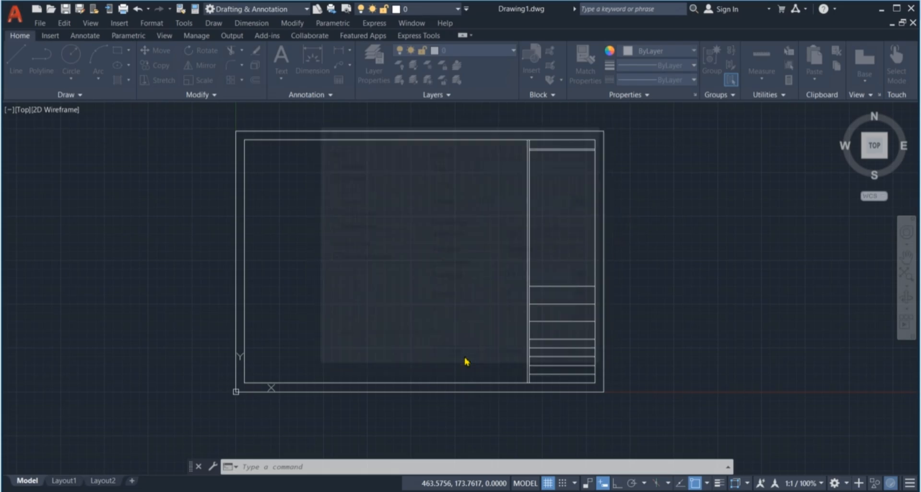
scroll(540, 288, "up", 10)
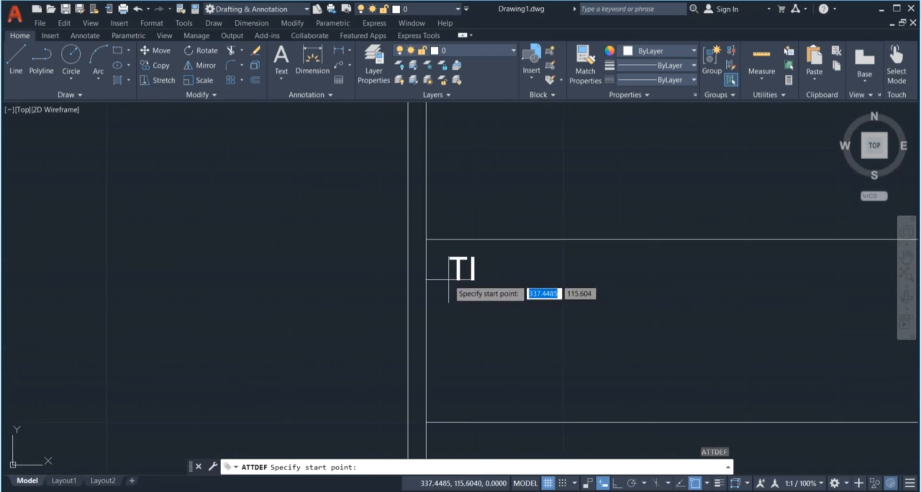
left_click(446, 276)
scroll(432, 271, "down", 6)
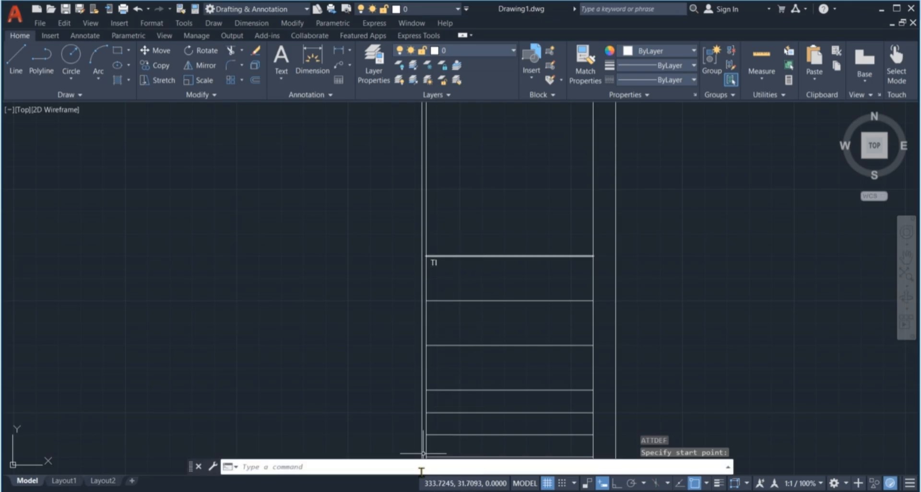
left_click(431, 489)
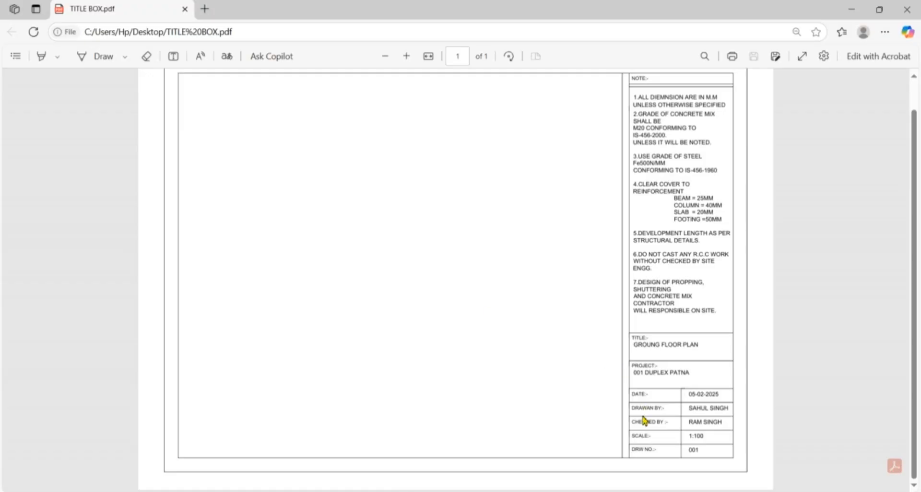
Select the TITLE:- label in TITLE BOX.pdf, then return to Drawing1.dwg
scroll(647, 419, "up", 2)
scroll(650, 421, "down", 1)
left_click_drag(652, 342, 623, 341)
left_click(425, 491)
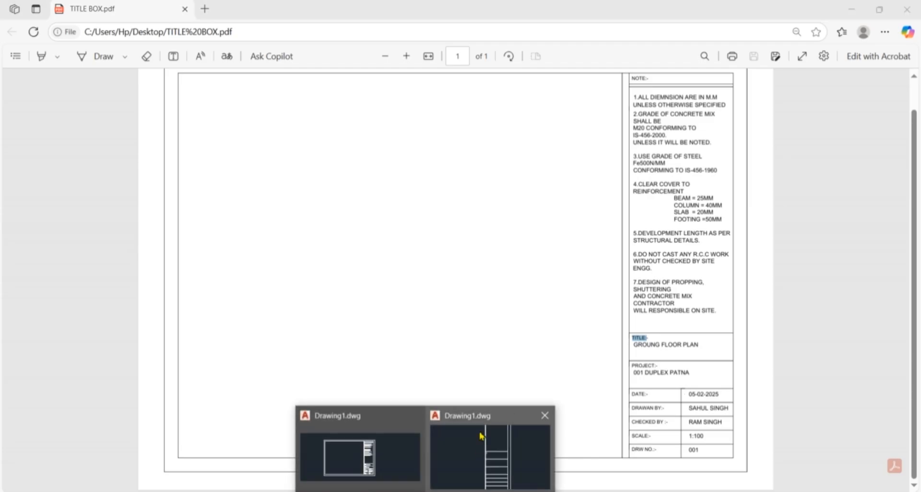
left_click(472, 478)
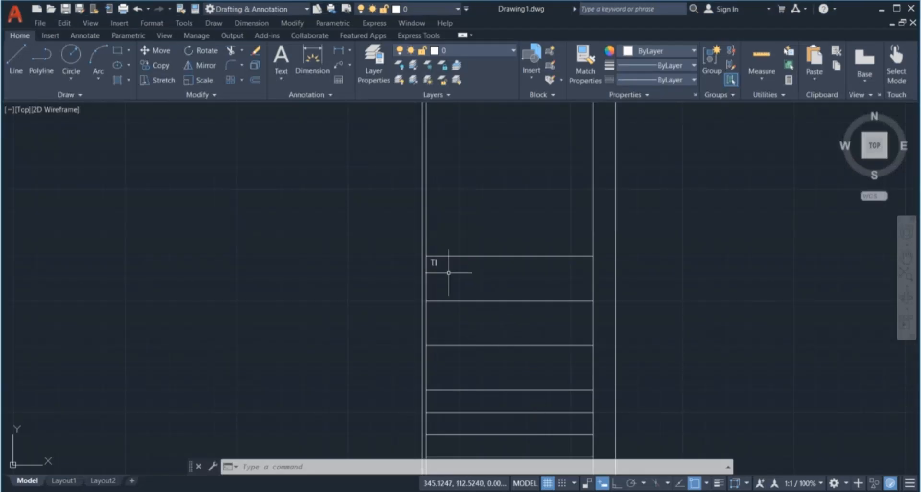
Select the TI attribute and copy it with its row's top-left corner as base
scroll(447, 263, "up", 1)
scroll(432, 230, "down", 3)
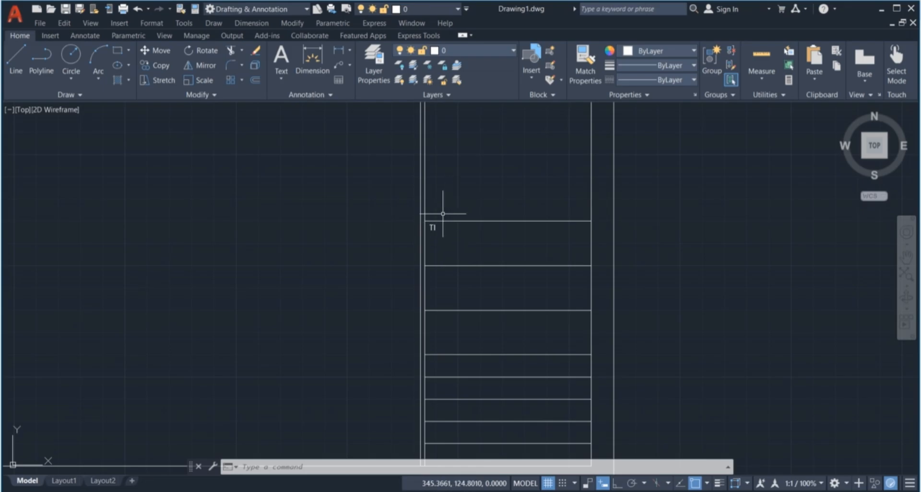
scroll(440, 211, "down", 2)
scroll(434, 218, "up", 4)
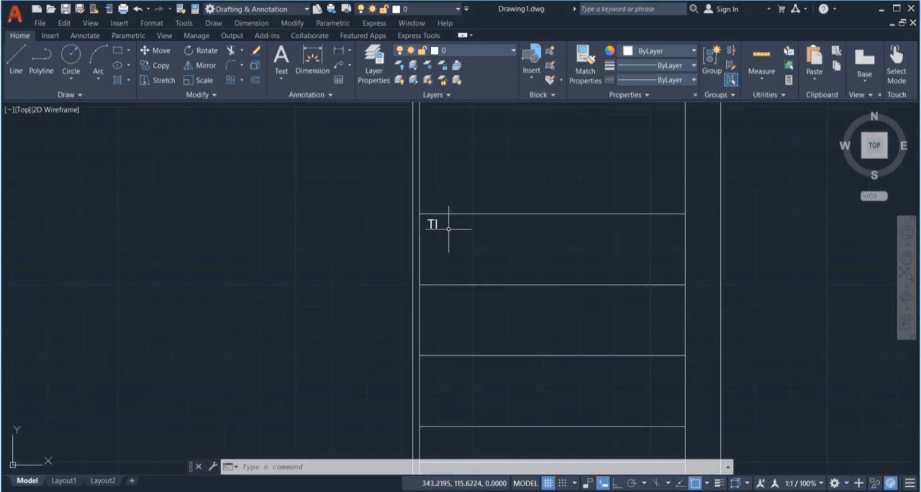
scroll(447, 209, "down", 2)
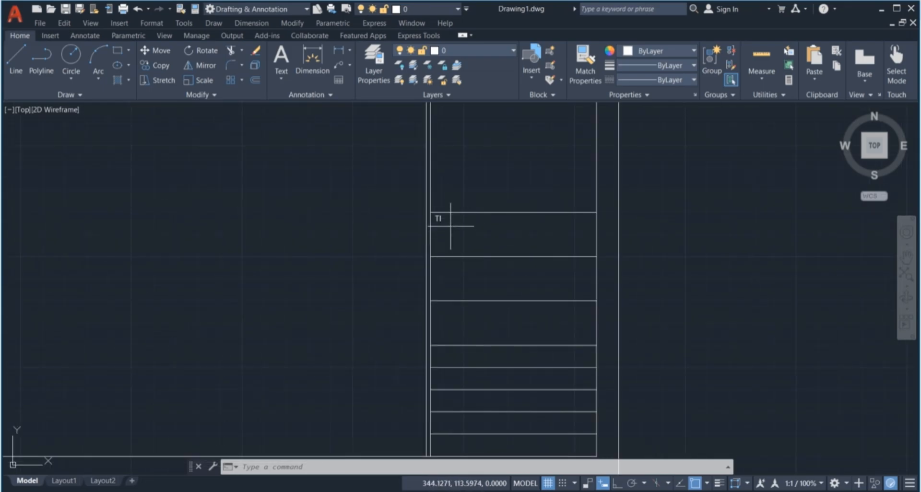
left_click(450, 224)
left_click(443, 214)
scroll(438, 217, "up", 2)
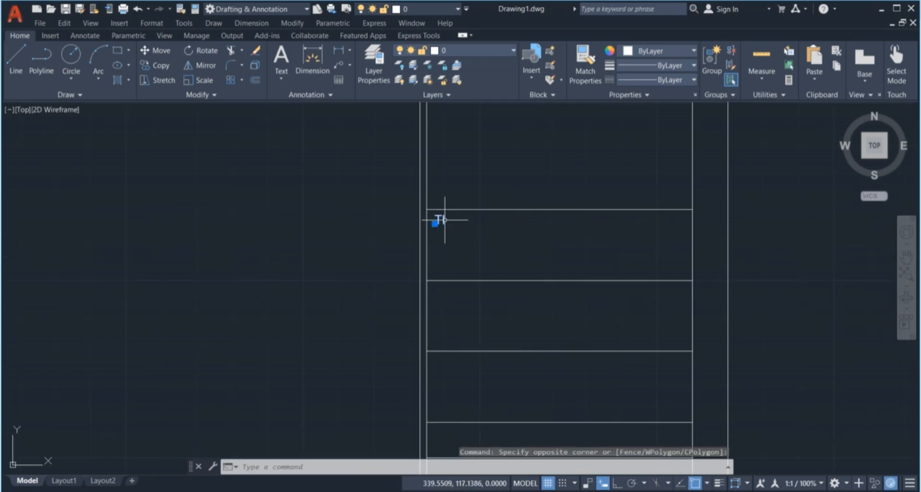
type("co")
key("Return")
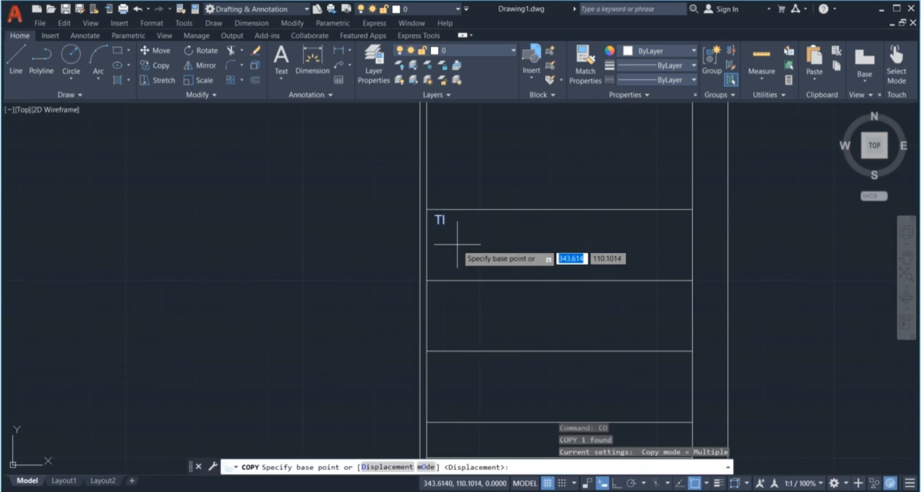
left_click(427, 210)
scroll(427, 210, "down", 2)
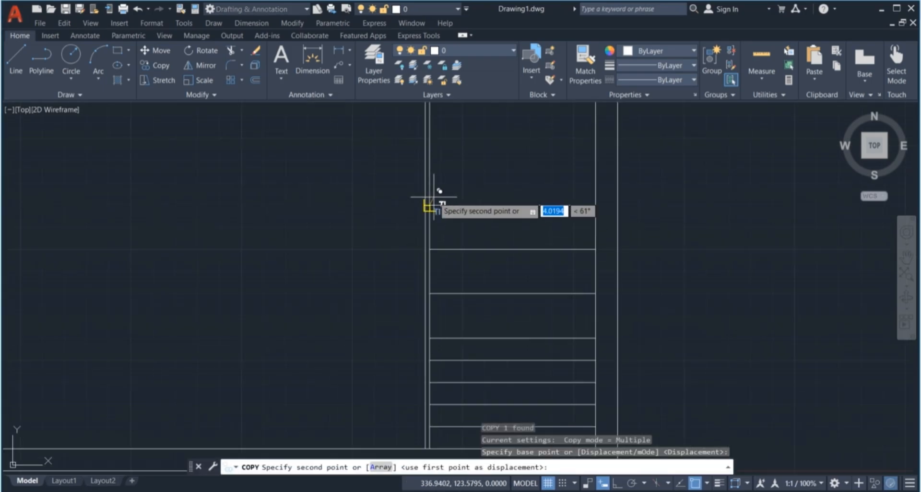
scroll(437, 224, "up", 3)
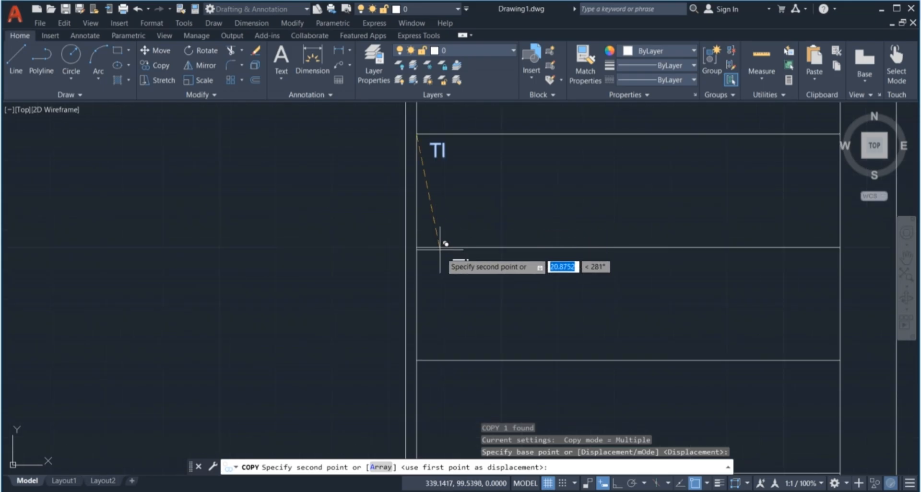
Place TI copies at the top-left corner of each lower row
left_click(415, 248)
scroll(424, 201, "down", 3)
scroll(426, 258, "up", 2)
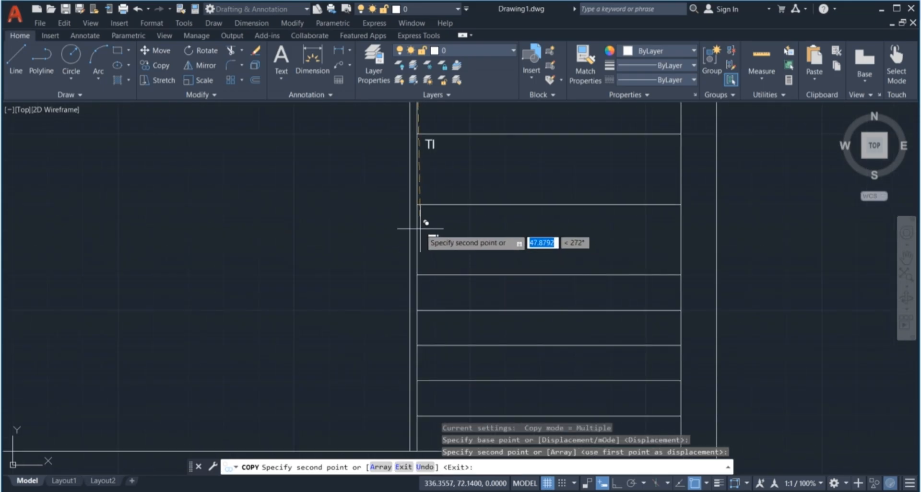
left_click(417, 205)
left_click(418, 275)
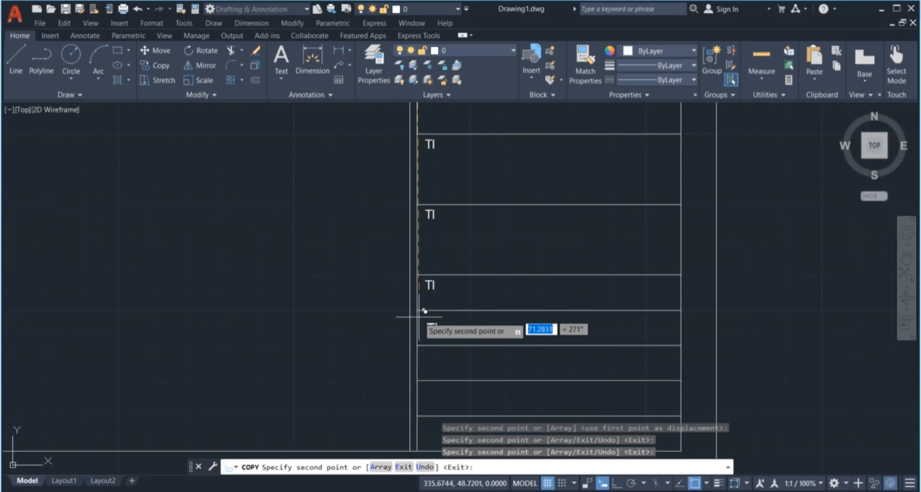
left_click(417, 310)
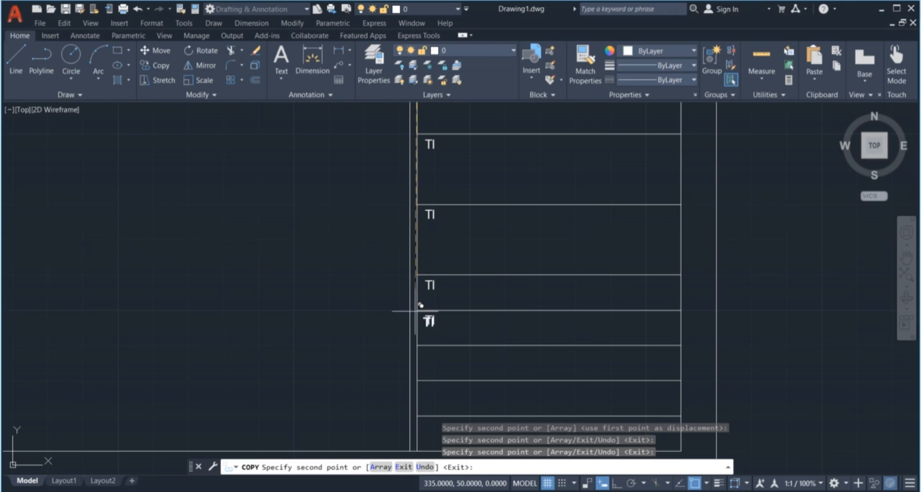
left_click(417, 346)
scroll(430, 275, "down", 2)
scroll(432, 308, "up", 2)
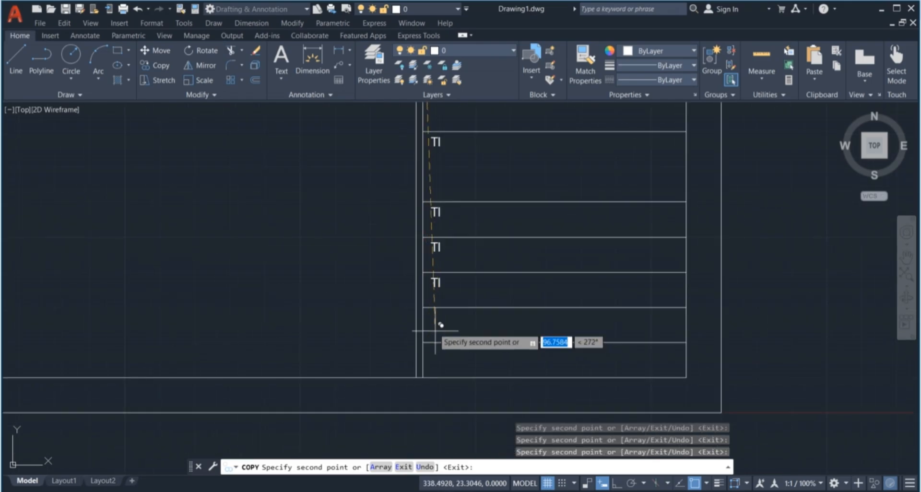
left_click(422, 307)
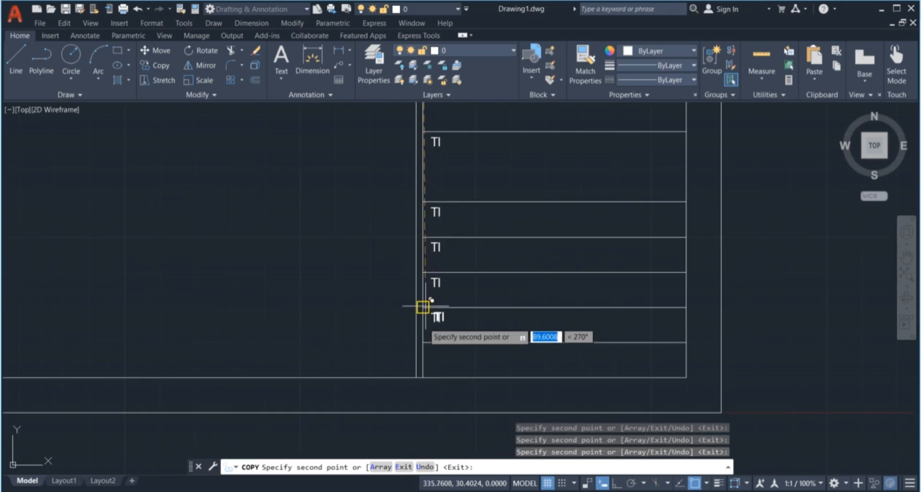
left_click(423, 342)
key("Escape")
key("Escape")
key("Escape")
key("Escape")
Begin a selection window around the TI labels, then cancel it
scroll(487, 357, "down", 3)
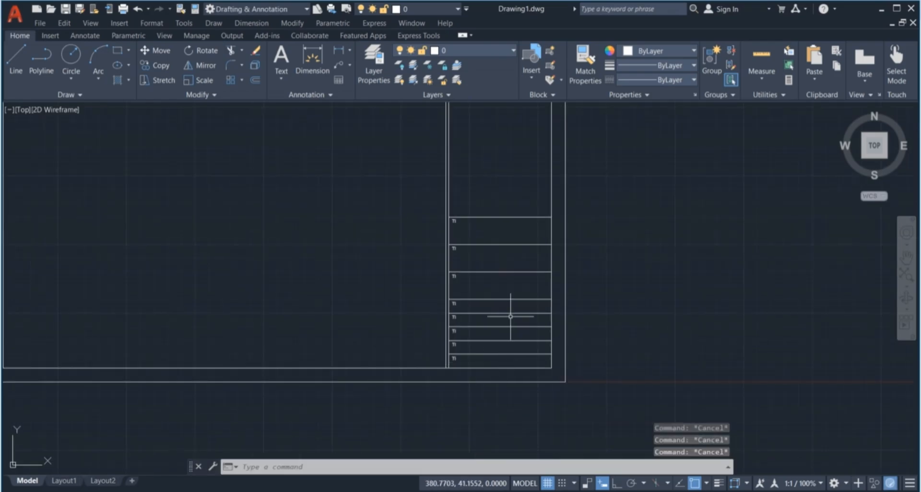
scroll(490, 286, "up", 2)
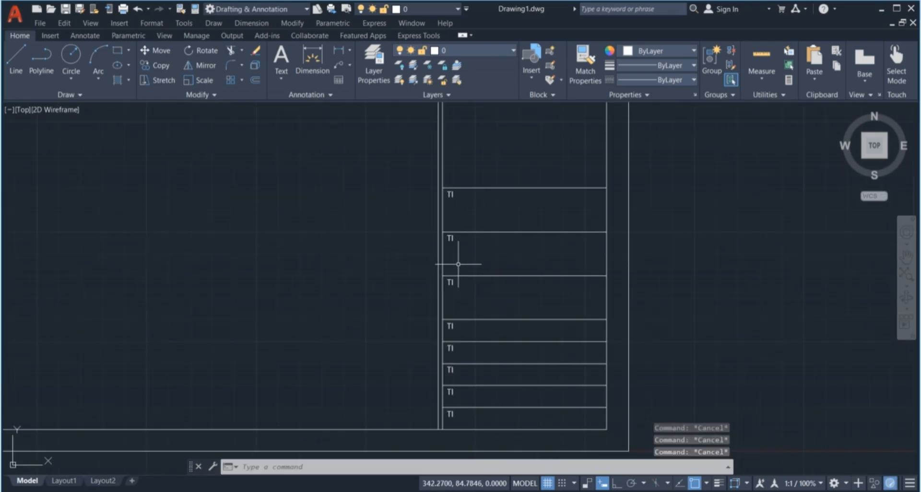
left_click(432, 177)
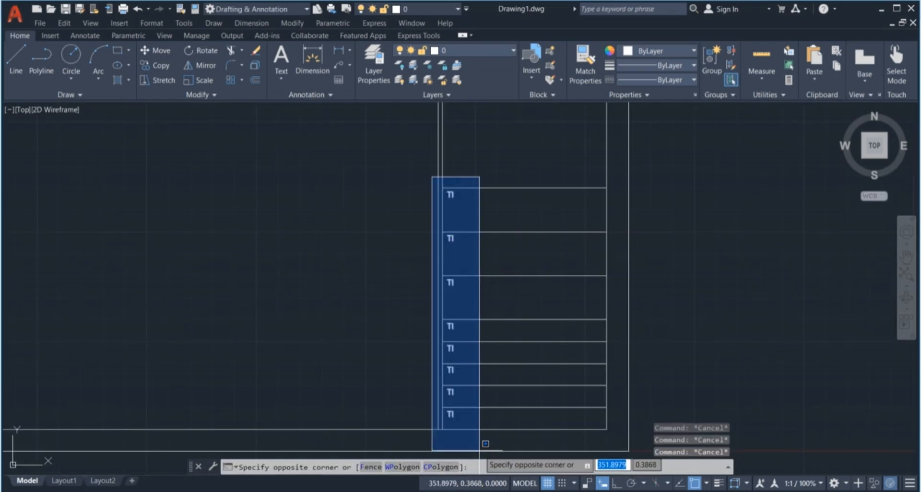
key("Escape")
scroll(460, 206, "up", 4)
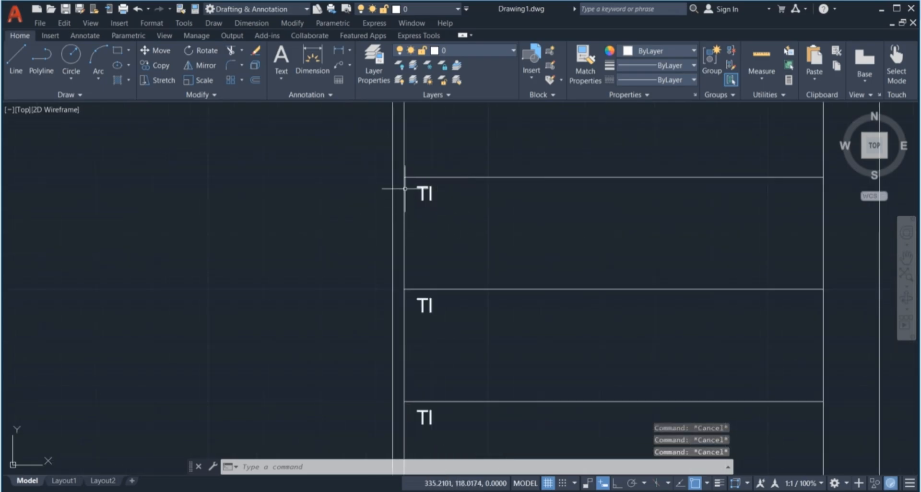
scroll(442, 197, "down", 4)
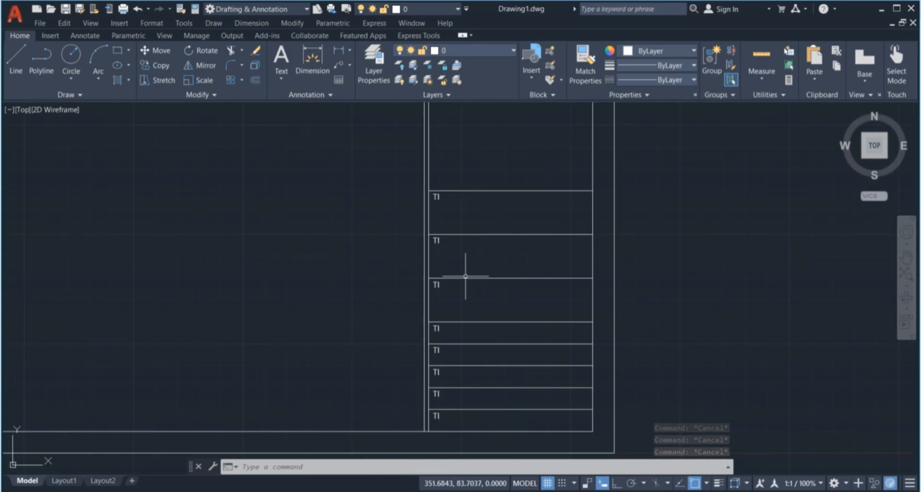
scroll(428, 191, "up", 2)
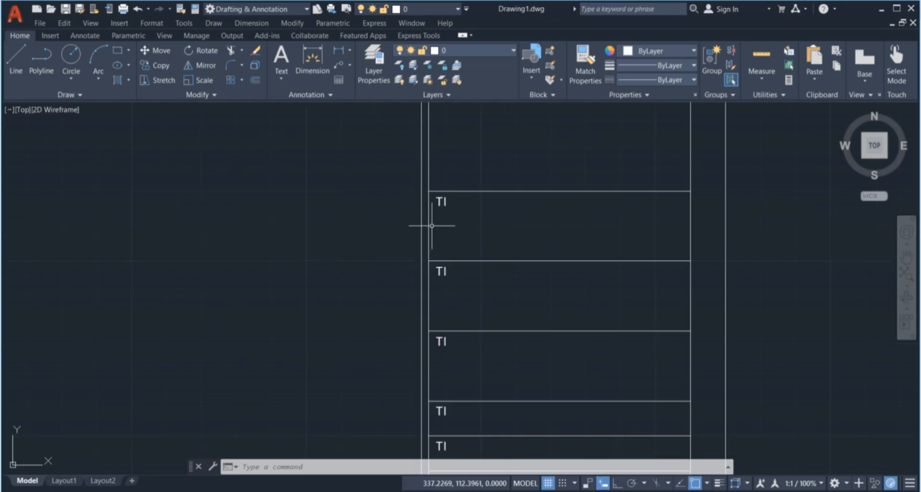
Retag the top TI attribute as PRO and replace its TITLE:- default
double_click(439, 271)
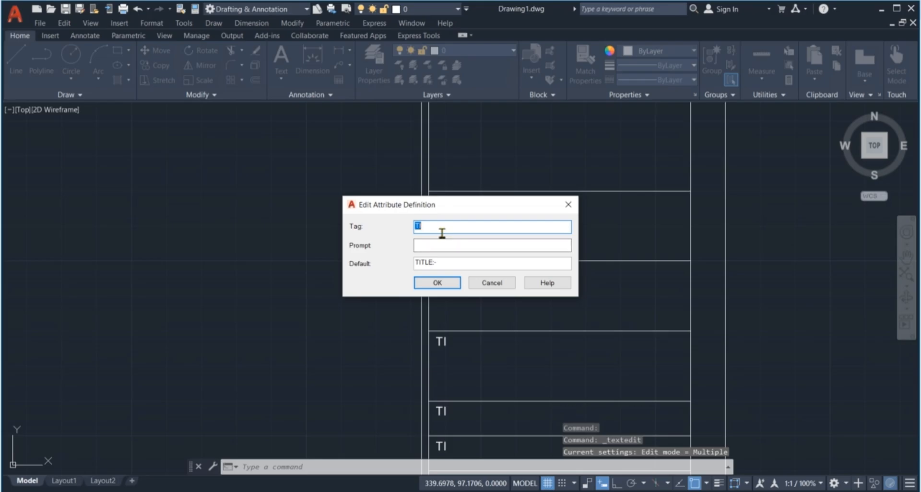
type("PR")
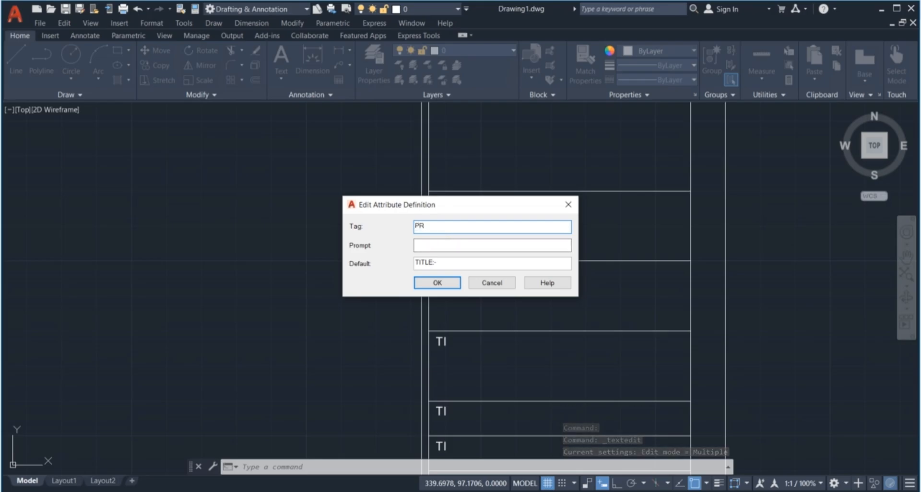
type("O")
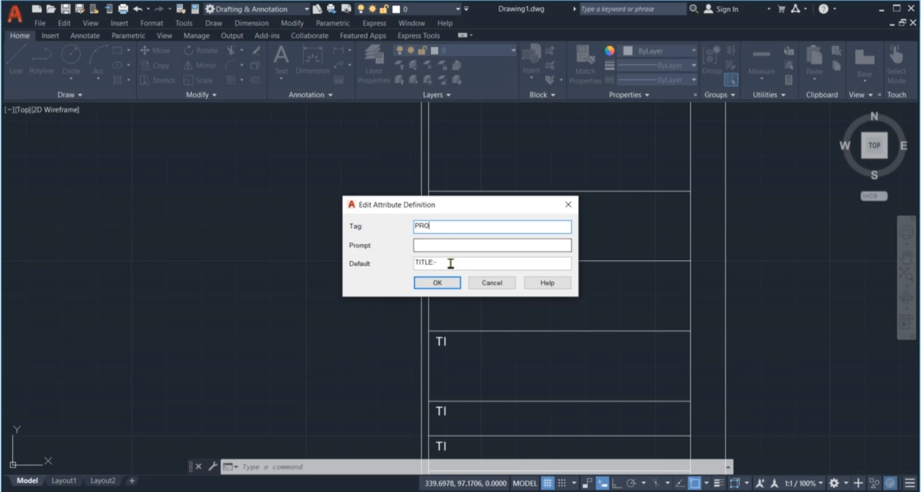
left_click_drag(450, 261, 398, 279)
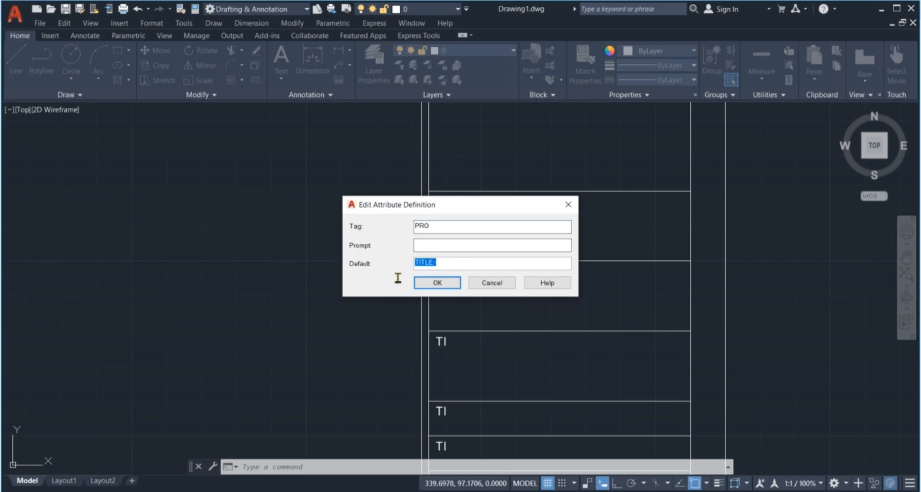
type("PROJECT")
left_click(449, 284)
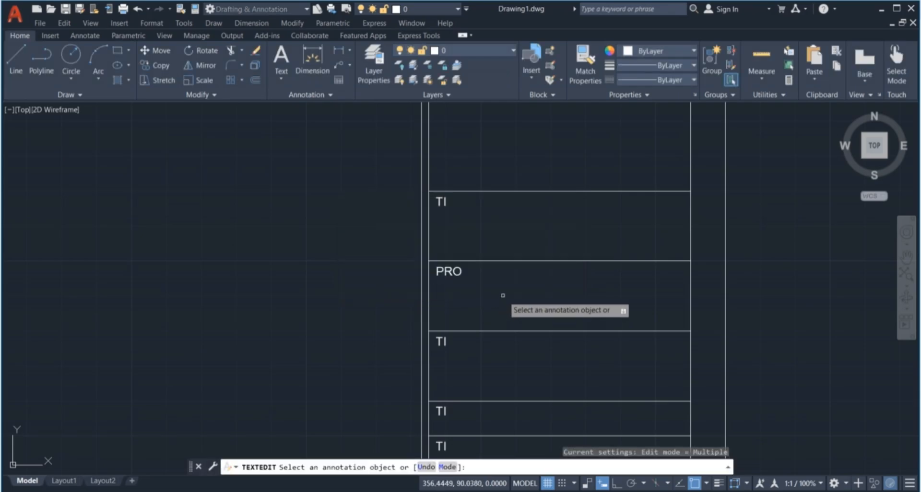
scroll(499, 293, "down", 2)
scroll(475, 307, "down", 4)
scroll(474, 302, "up", 4)
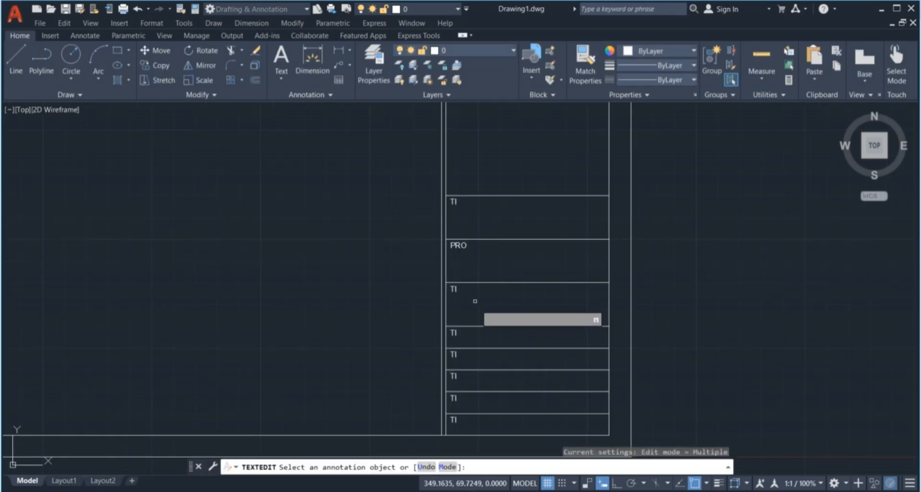
key("Escape")
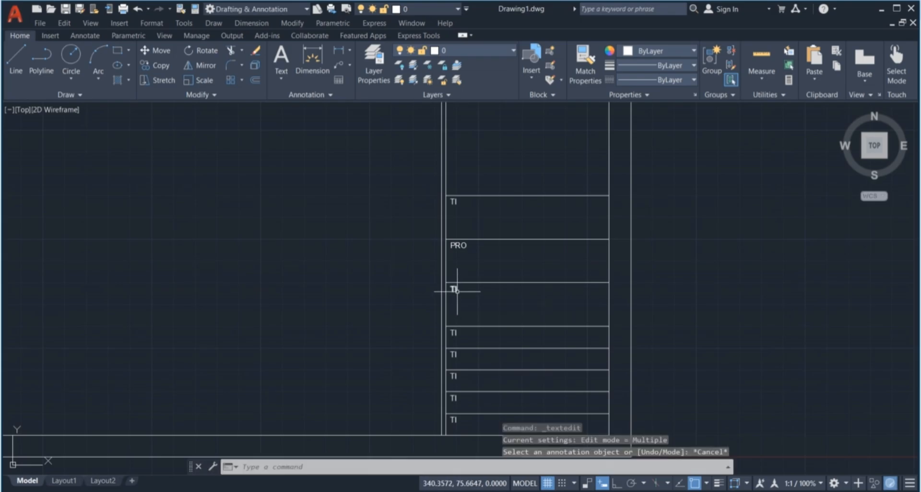
Retag the third-row attribute as COM with default COMPANY:-
double_click(455, 290)
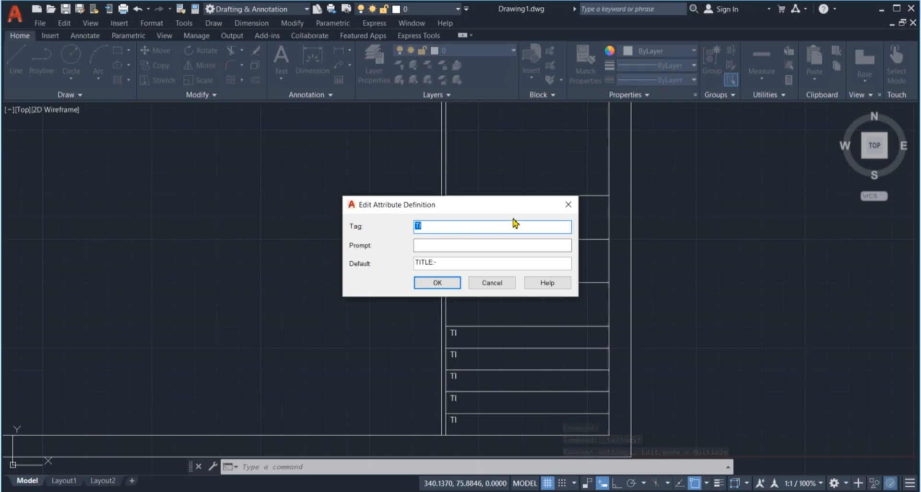
left_click(568, 205)
key("Escape")
key("Escape")
key("Escape")
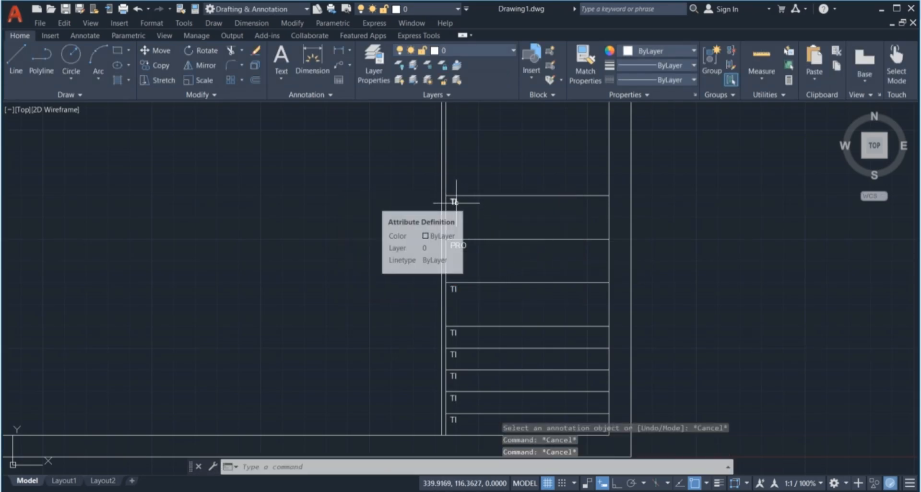
left_click(456, 289)
double_click(456, 289)
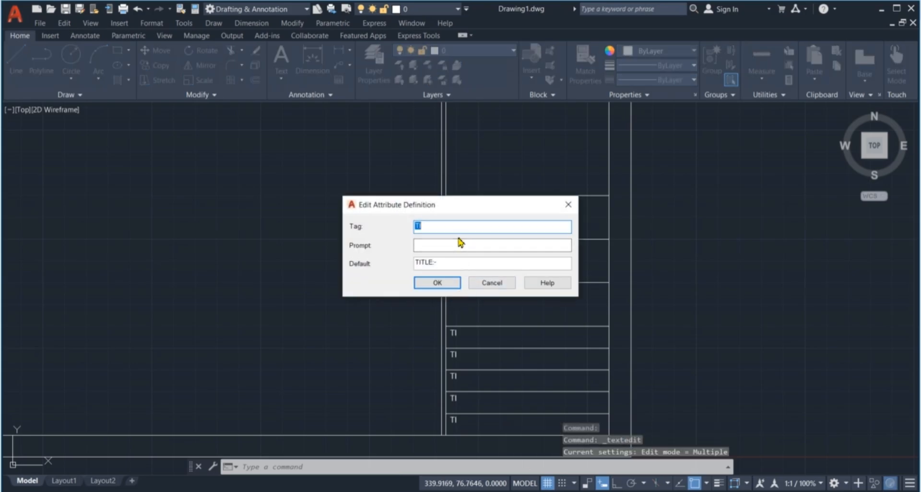
type("COM")
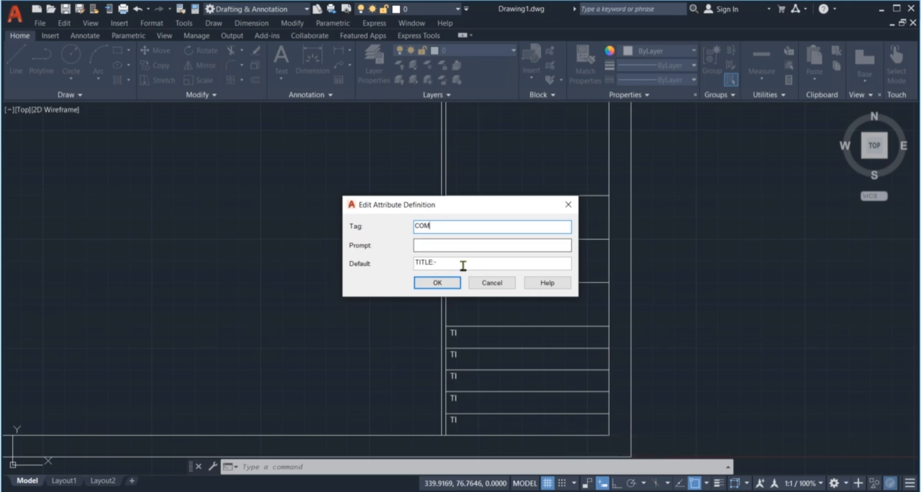
left_click_drag(462, 265, 398, 278)
type("COMPANY")
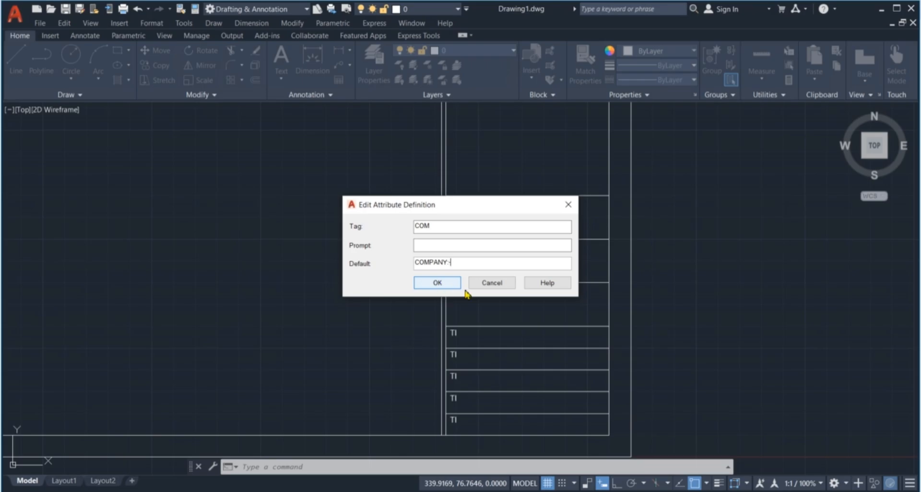
left_click(436, 283)
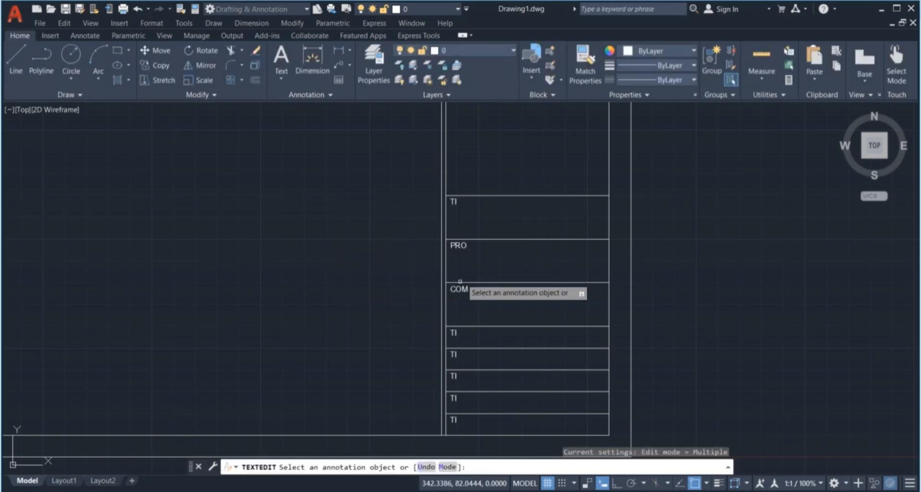
Retag the attribute below COM as DA with default DATE:-
left_click(456, 338)
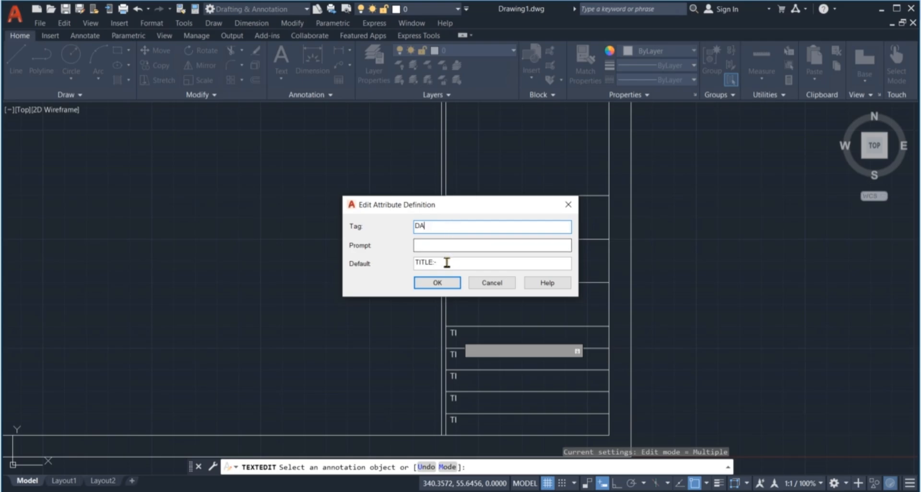
left_click_drag(447, 263, 392, 274)
type("DAT")
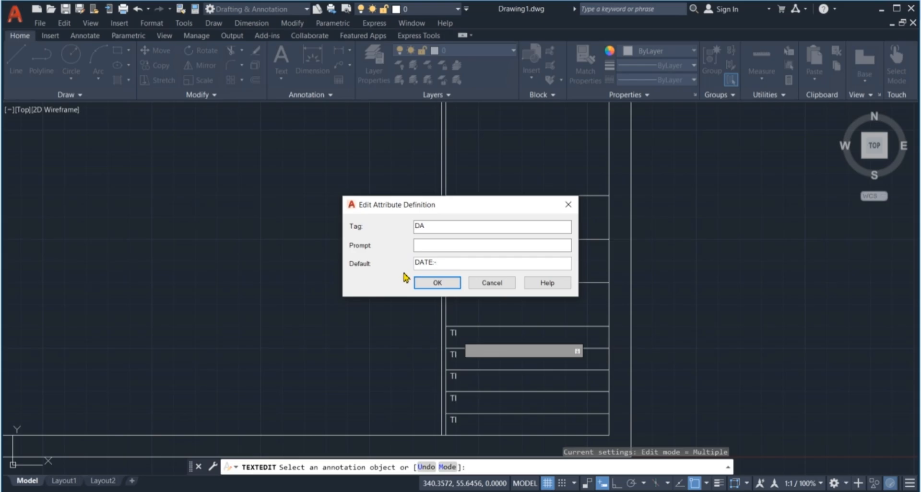
type("E:-")
left_click(434, 283)
scroll(438, 303, "down", 3)
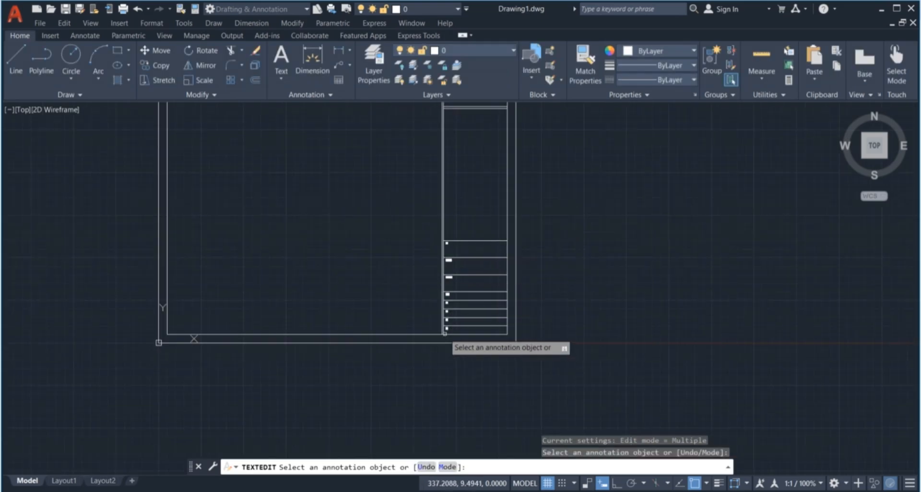
scroll(447, 316, "up", 3)
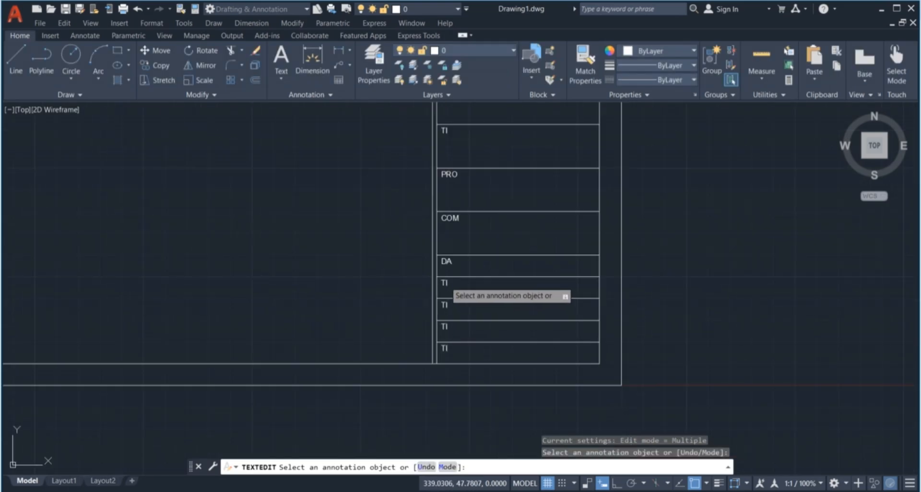
Retag the next attribute as DR with default DRAWAN BY:-, checking the PDF wording
left_click(446, 286)
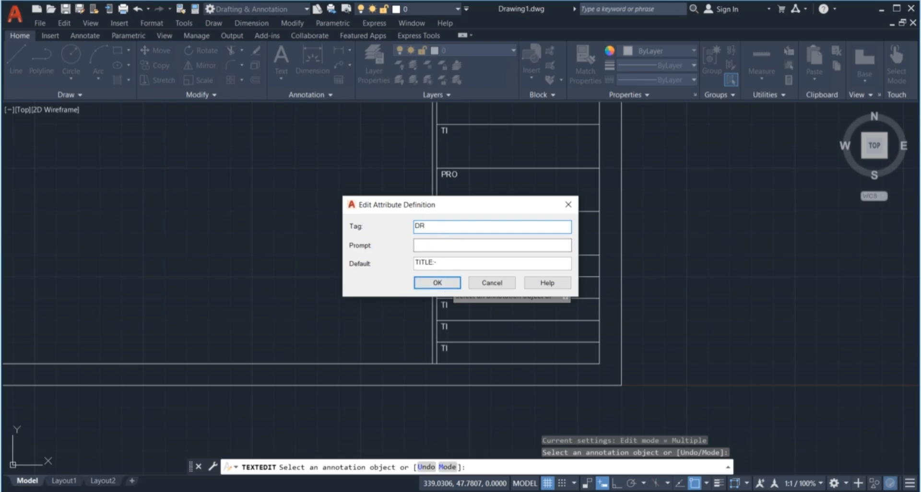
left_click_drag(467, 262, 401, 265)
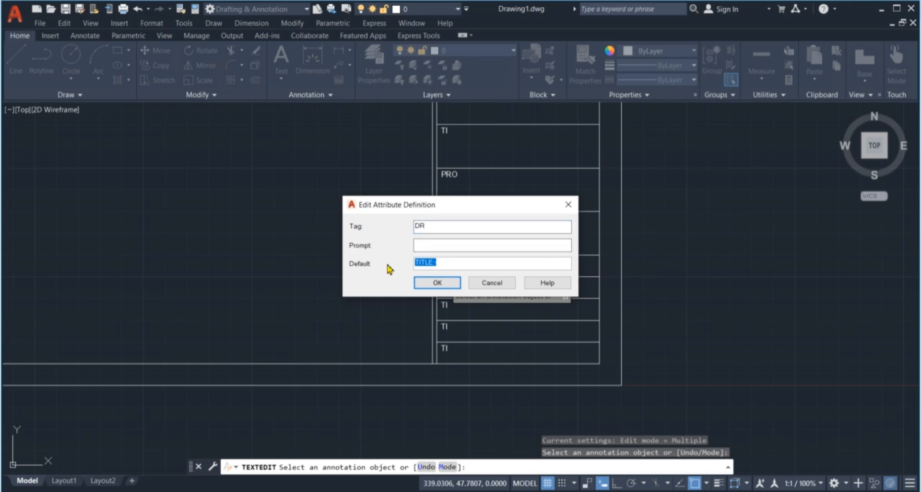
type("DRAWAN BY")
left_click(446, 491)
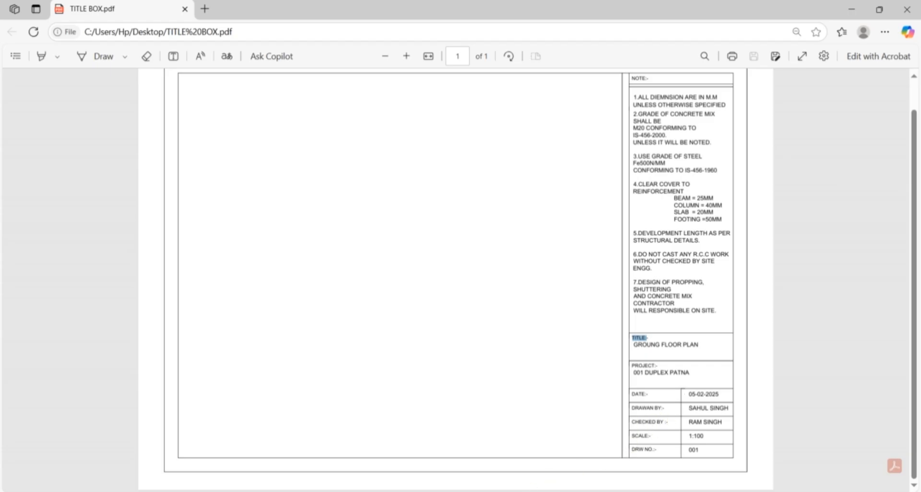
left_click(474, 451)
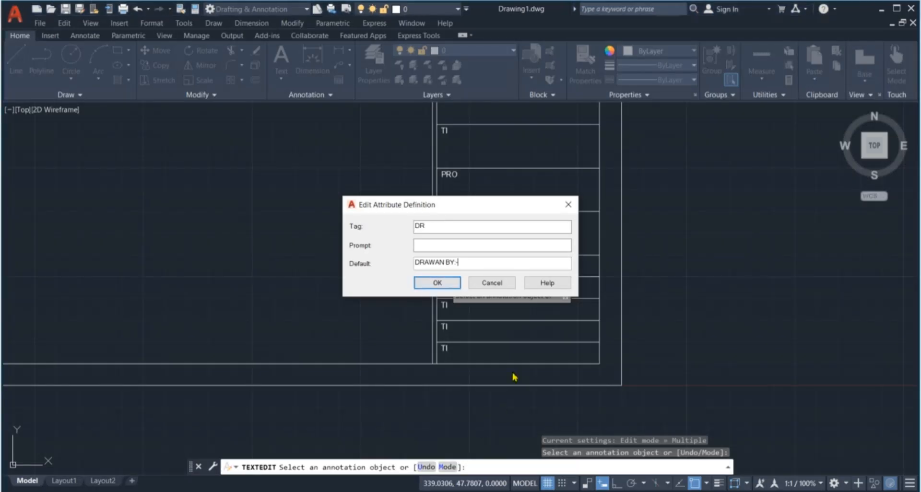
left_click(442, 285)
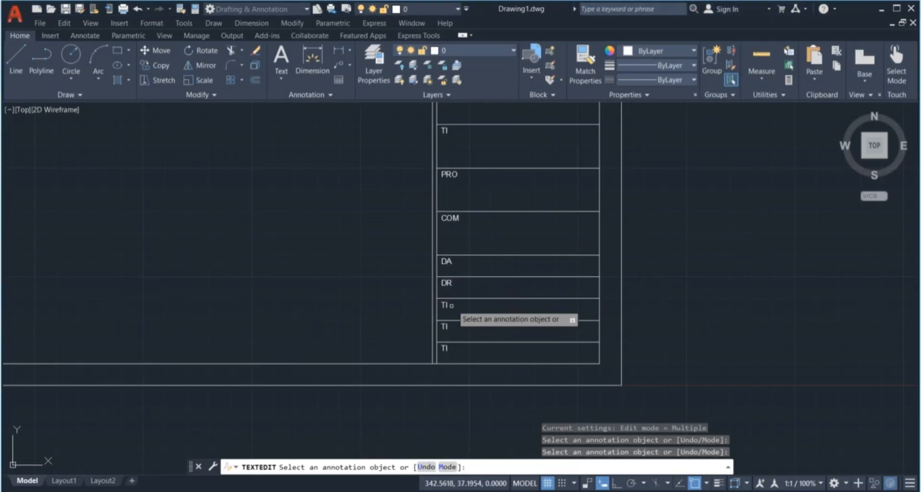
Retag the next attribute as CHE with default CHECKED BY:-
left_click(449, 305)
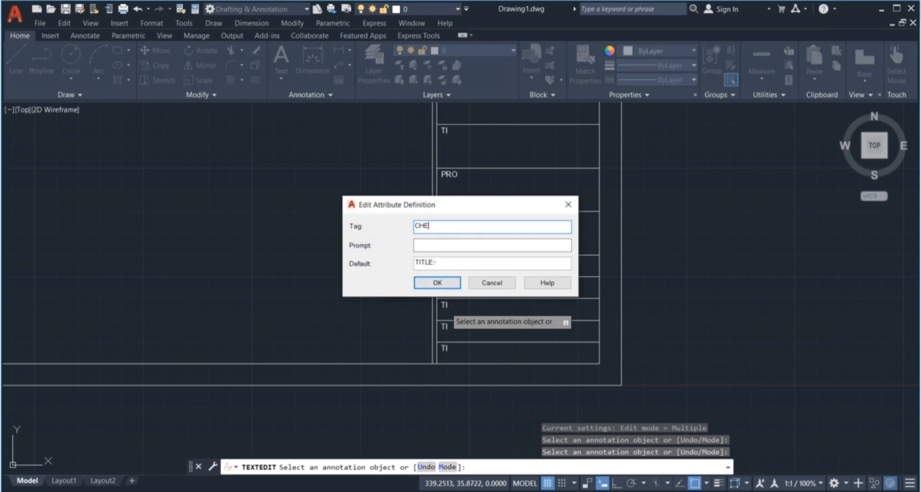
key("Tab")
key("Tab")
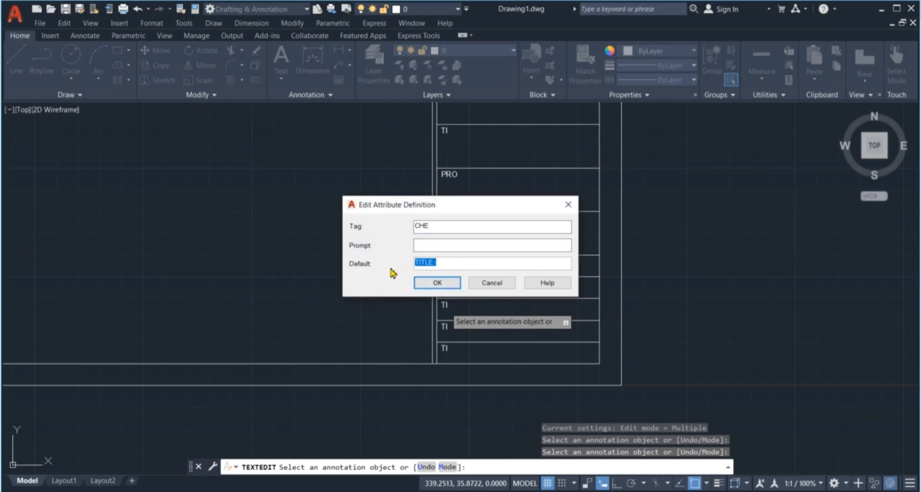
type("CHECKED BY")
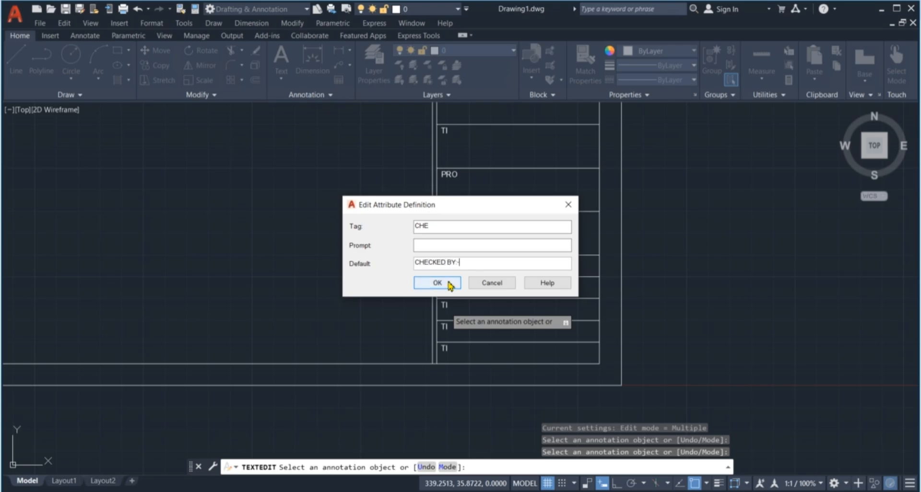
left_click(420, 283)
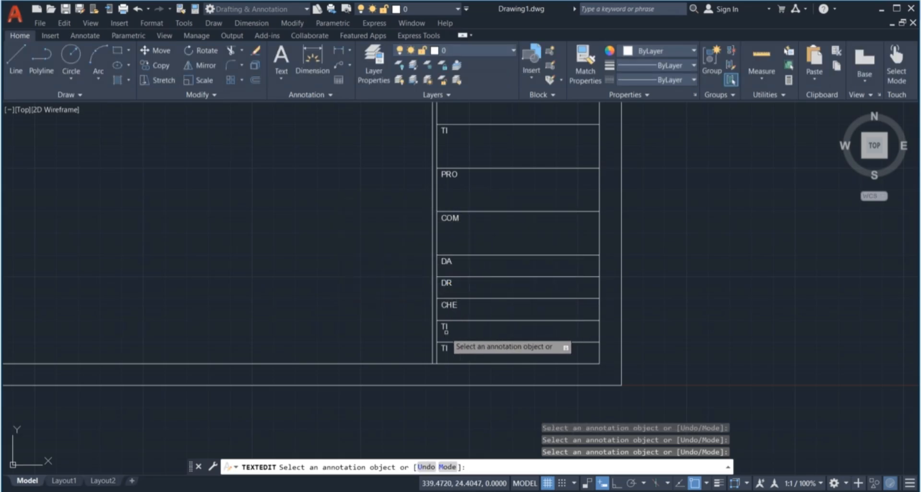
Retag the next attribute as SC with default SCALE:-
left_click(444, 328)
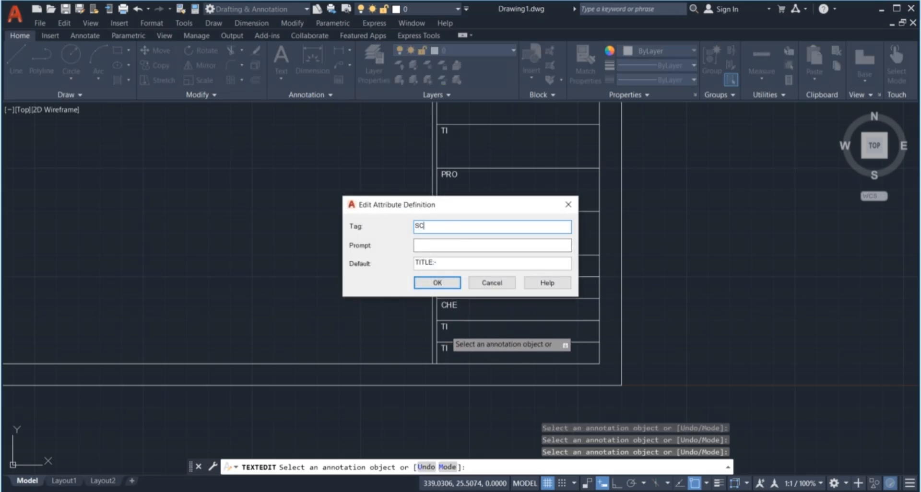
left_click_drag(456, 262, 406, 267)
left_click(451, 282)
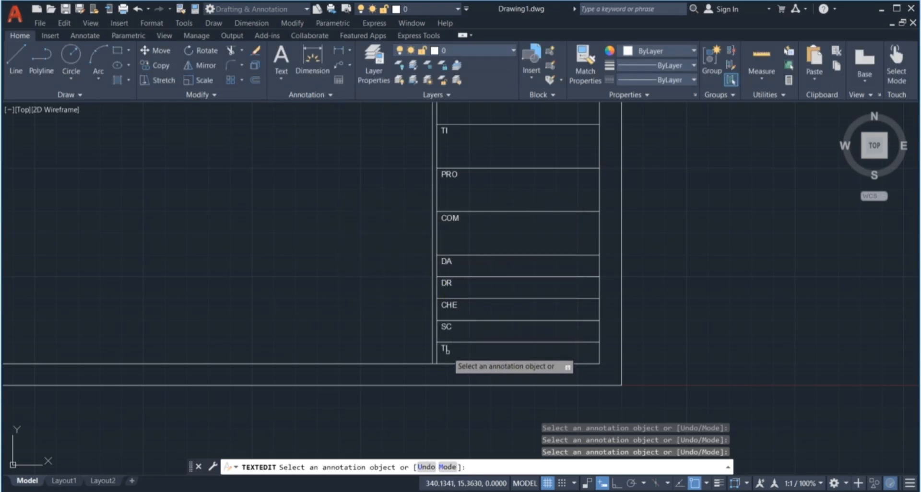
Retag the bottom attribute as DR with default DRW NO, after an invalid-tag error
left_click(446, 349)
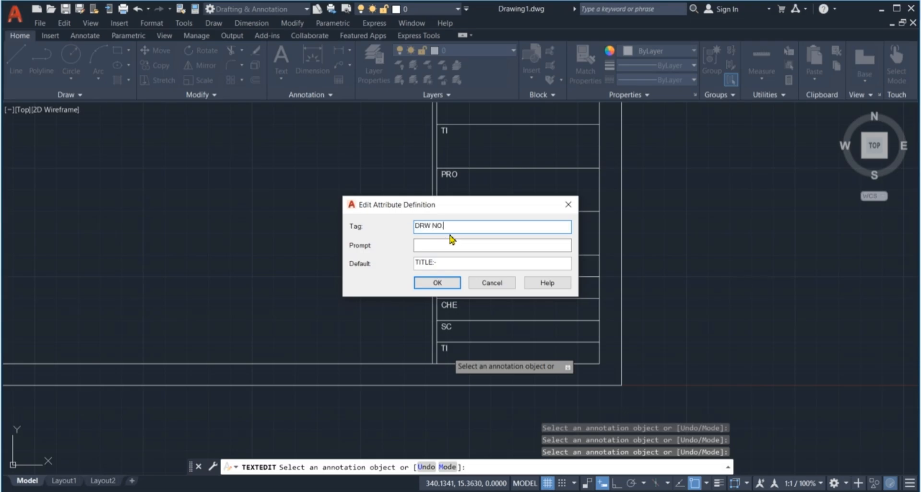
left_click(439, 283)
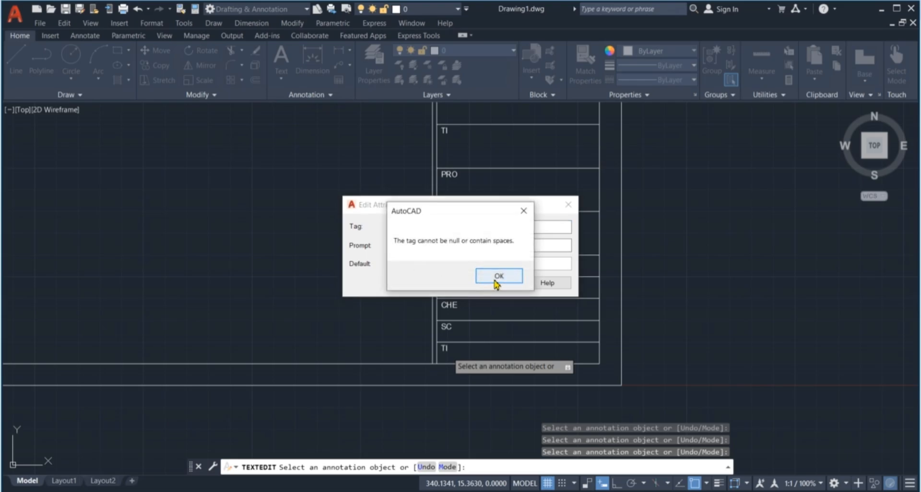
left_click(523, 211)
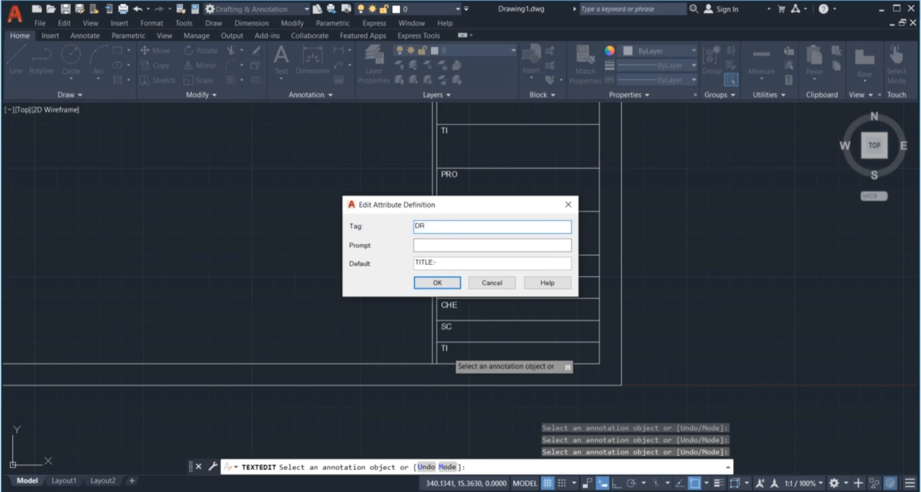
left_click_drag(448, 267, 379, 268)
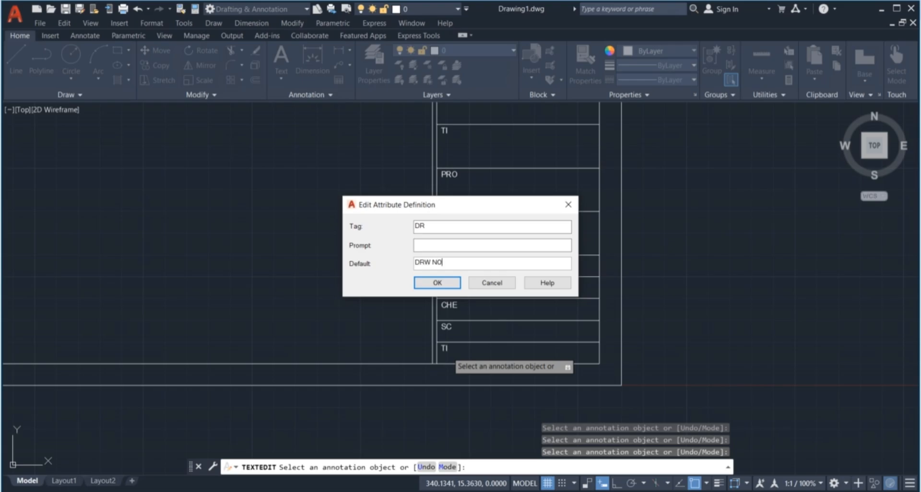
key("Return")
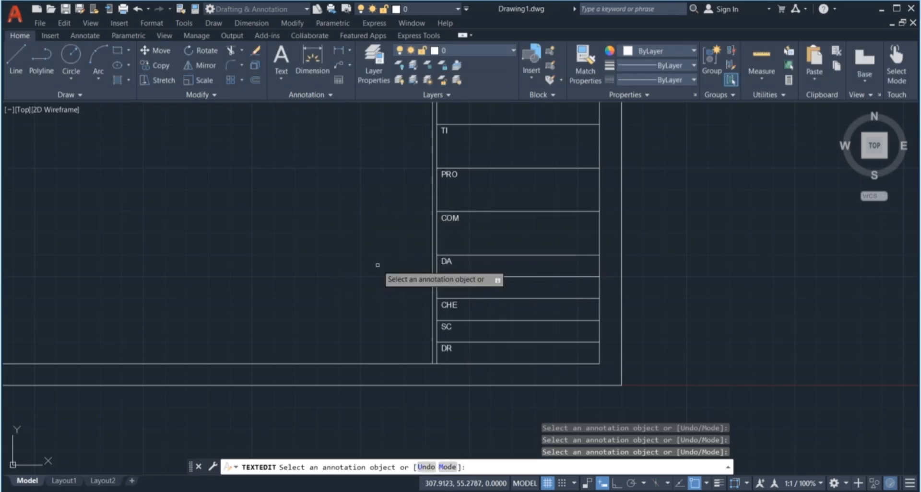
key("Escape")
key("Escape")
key("Escape")
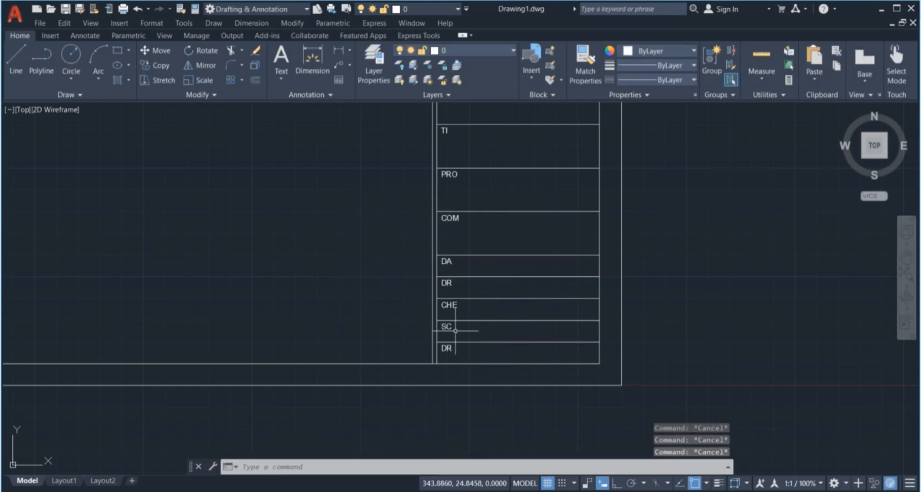
Open the SC row's attribute for editing, then cancel without changes
left_click(450, 328)
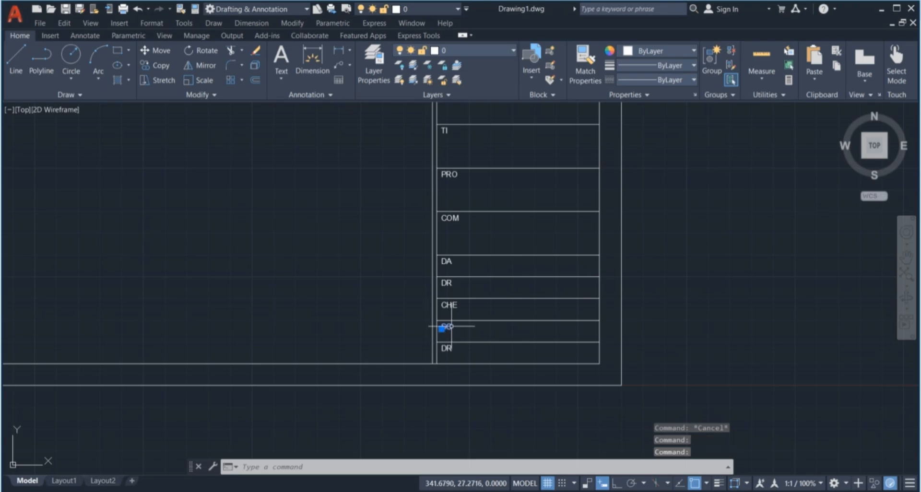
double_click(449, 328)
key("Escape")
key("Escape")
key("Escape")
key("Escape")
scroll(463, 274, "down", 2)
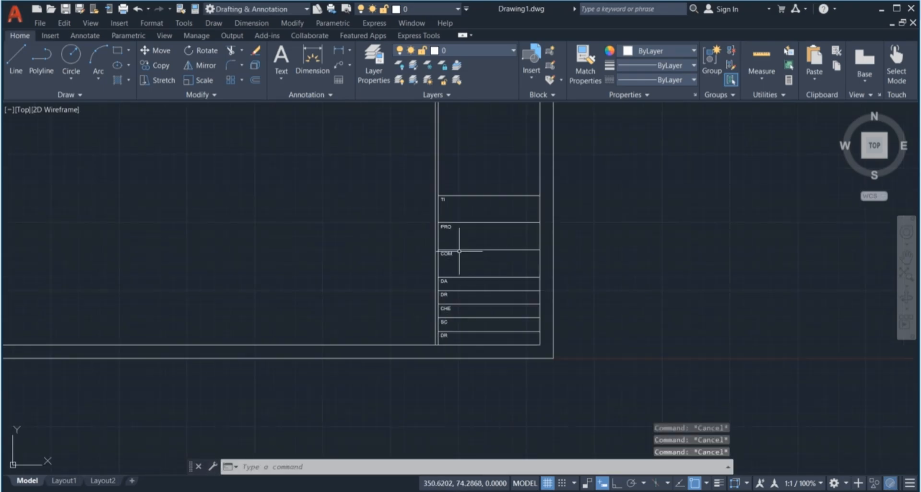
scroll(463, 226, "up", 2)
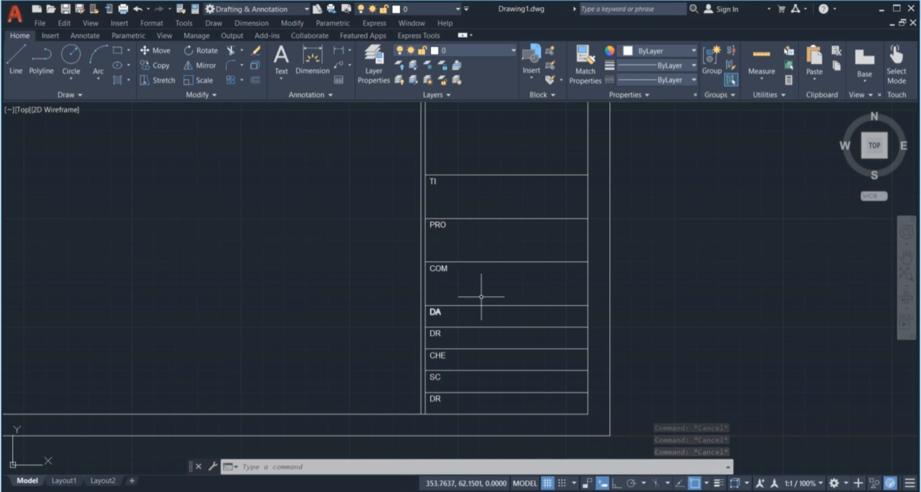
scroll(490, 306, "down", 2)
scroll(492, 321, "up", 2)
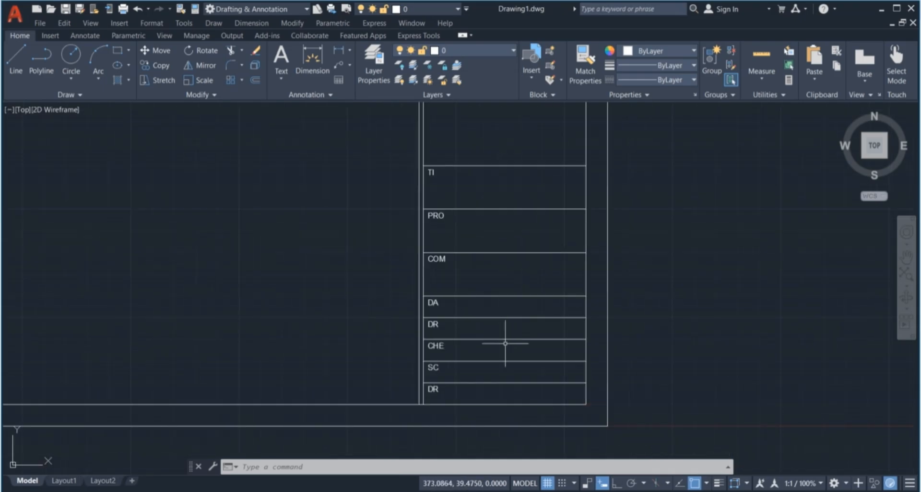
Draw a vertical divider line from the top of the DA row to the table's bottom edge
type("l")
key("Return")
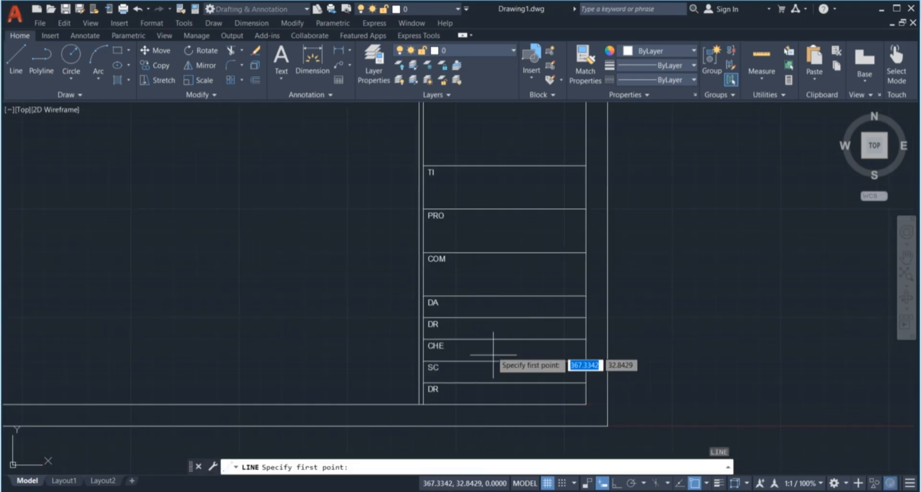
left_click(475, 296)
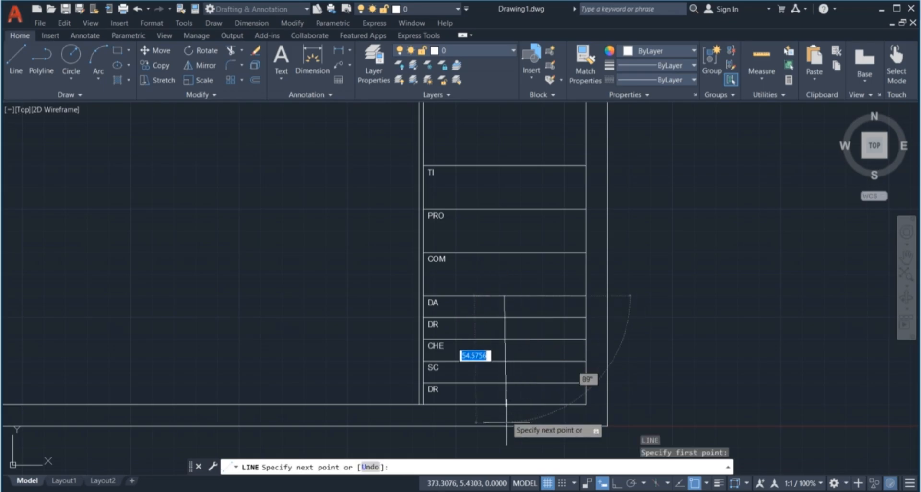
left_click(504, 406)
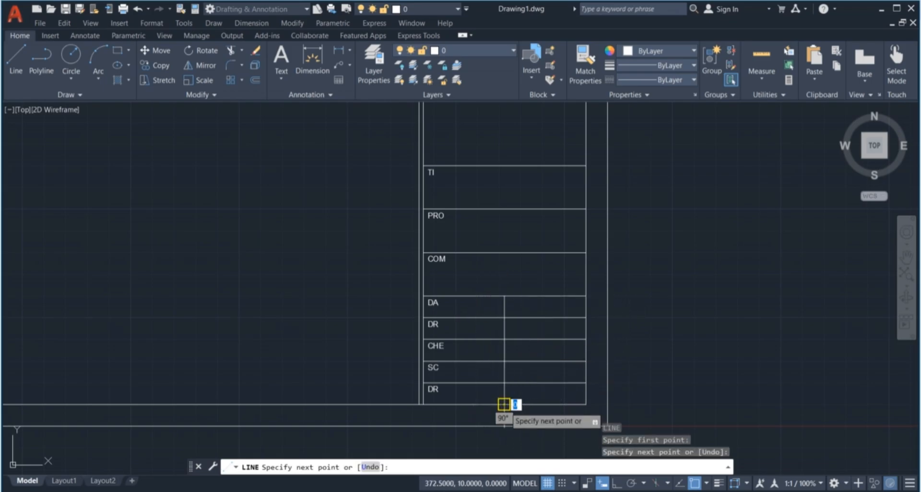
key("Escape")
key("Escape")
key("Escape")
key("Escape")
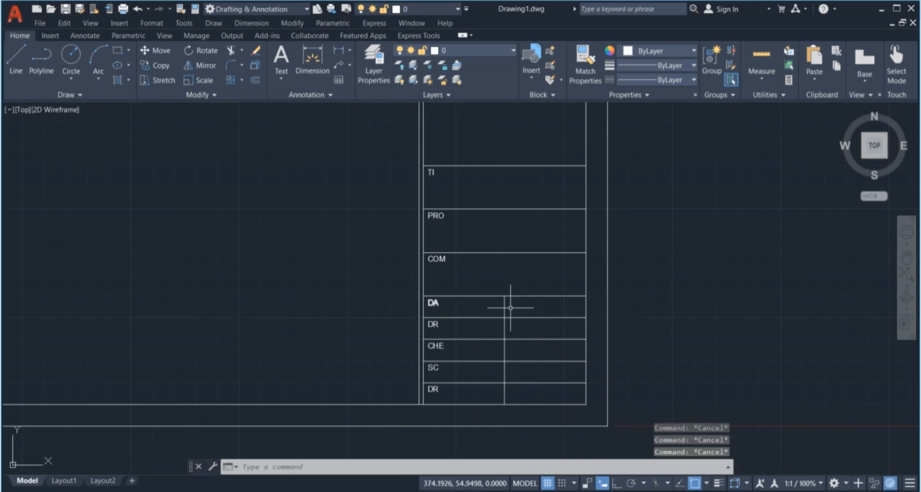
Pick items in the newly divided rows, then start selecting the row-label column
left_click(516, 306)
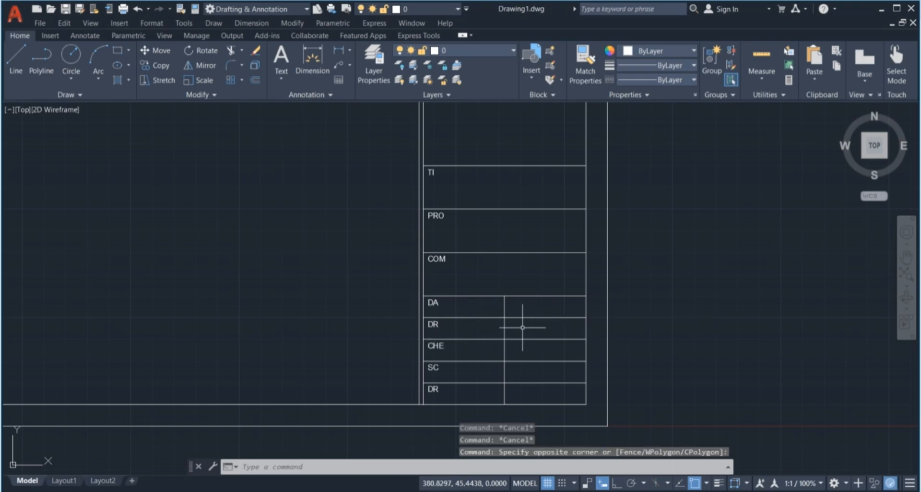
left_click(538, 327)
left_click(538, 328)
left_click(521, 342)
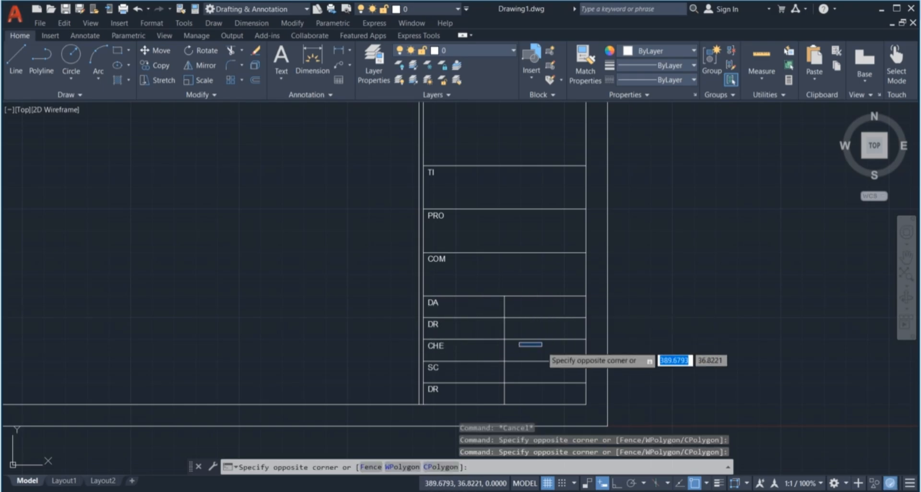
left_click(542, 350)
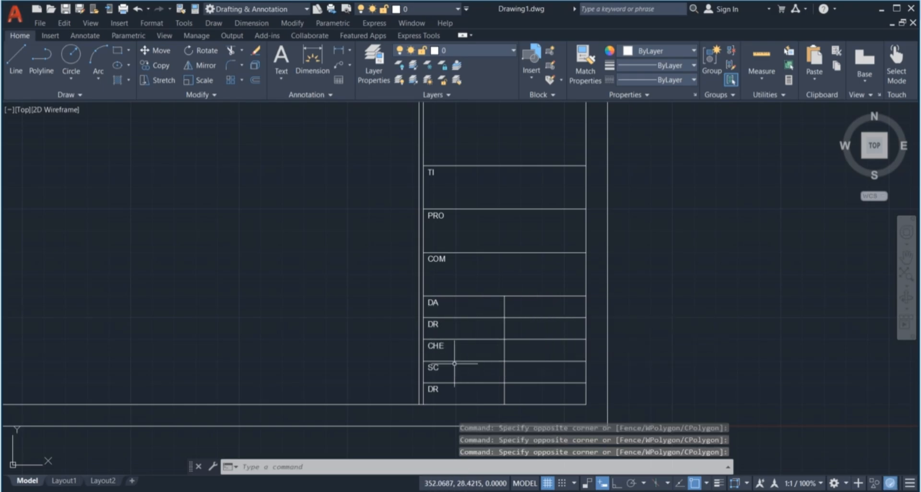
left_click(538, 386)
left_click(552, 385)
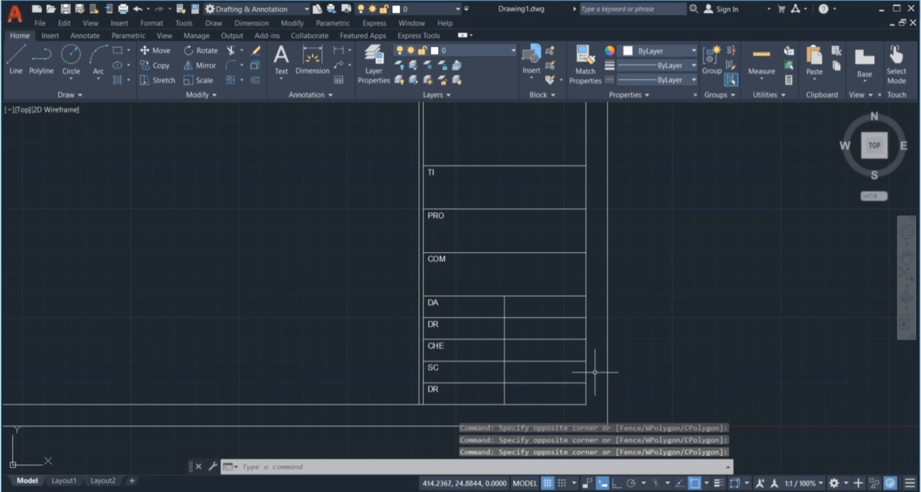
scroll(538, 324, "down", 4)
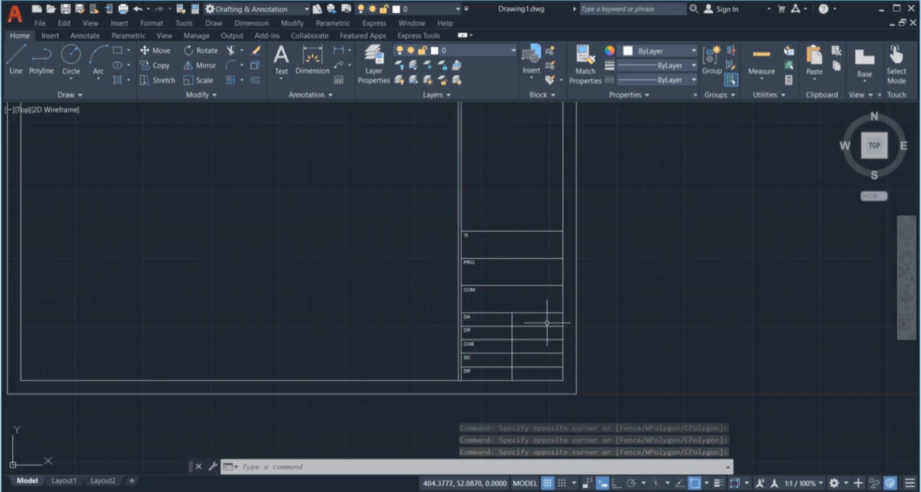
scroll(534, 288, "up", 2)
scroll(523, 357, "up", 2)
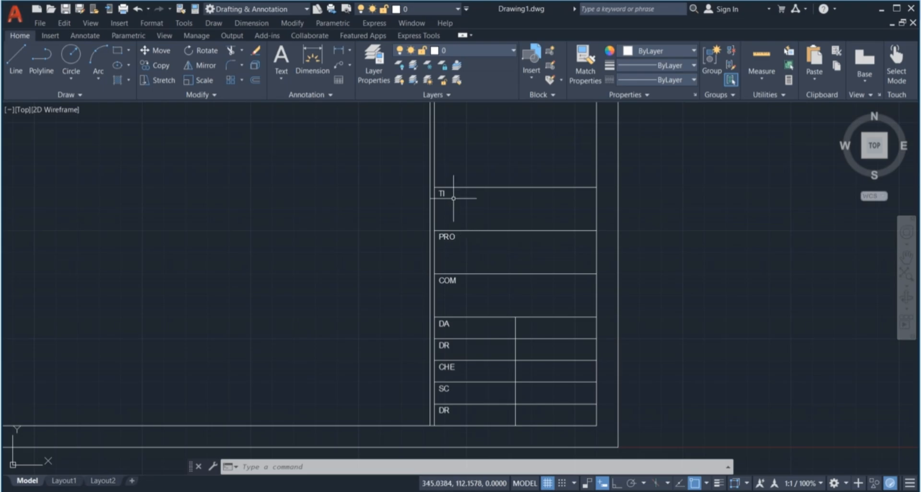
left_click(416, 168)
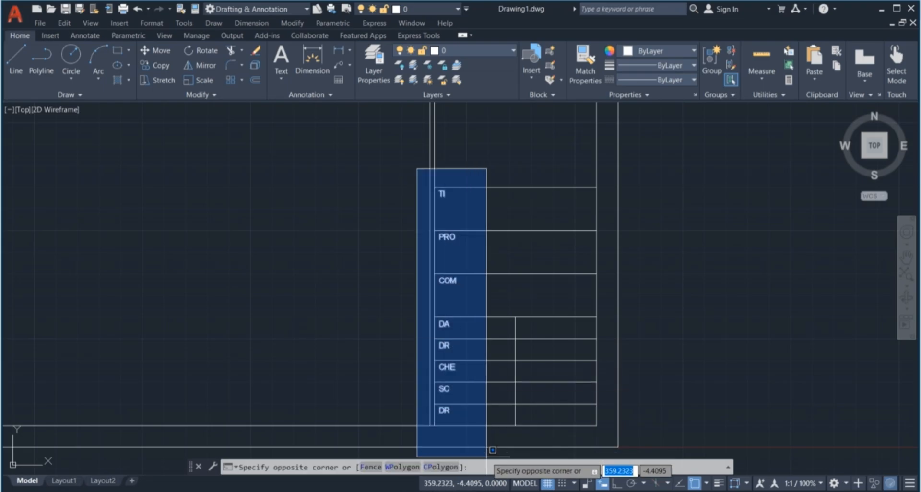
Define a non-constant TI1 attribute defaulting to GROUND FLOOR PLAN and place it under the TI label
key("Escape")
key("Escape")
key("Escape")
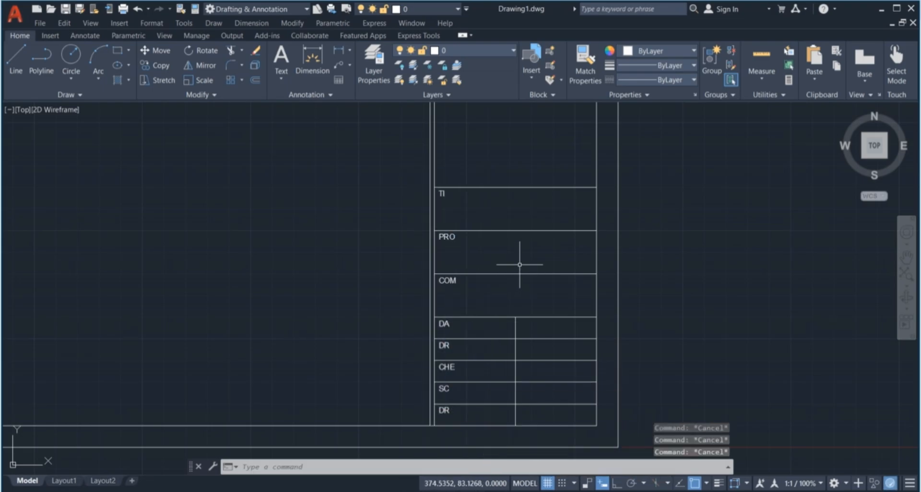
type("ATT")
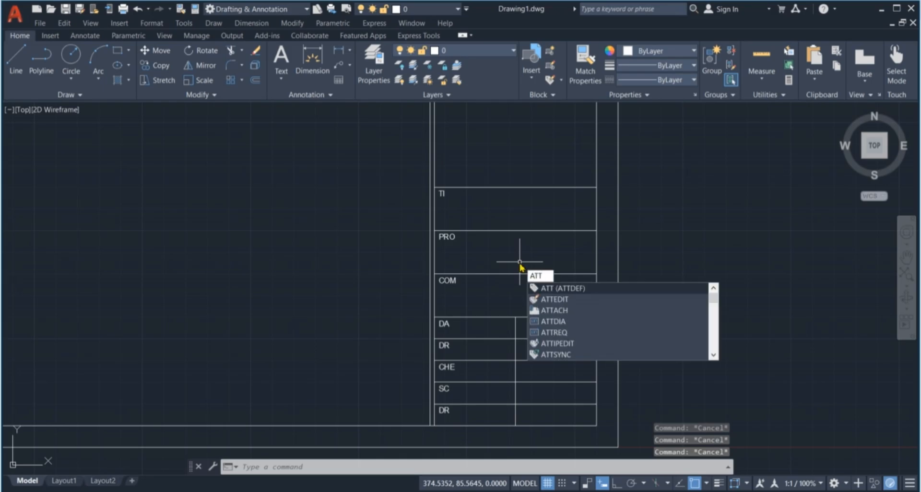
key("Return")
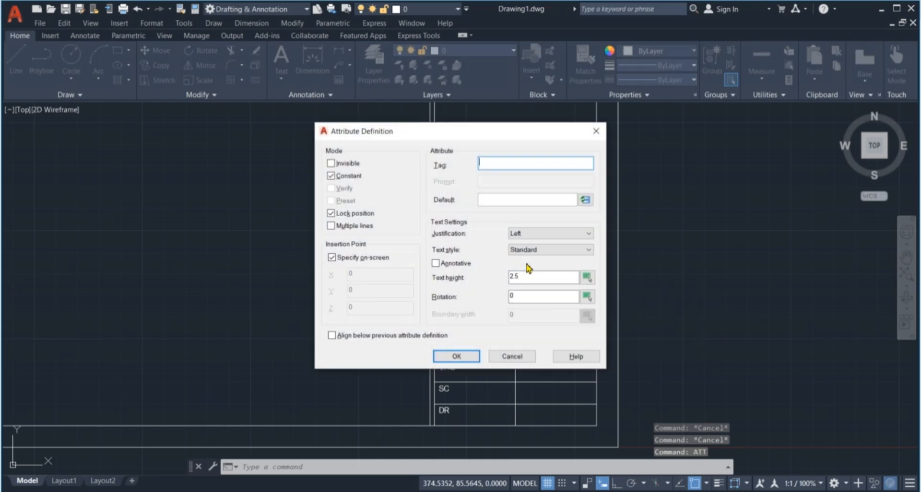
left_click(330, 177)
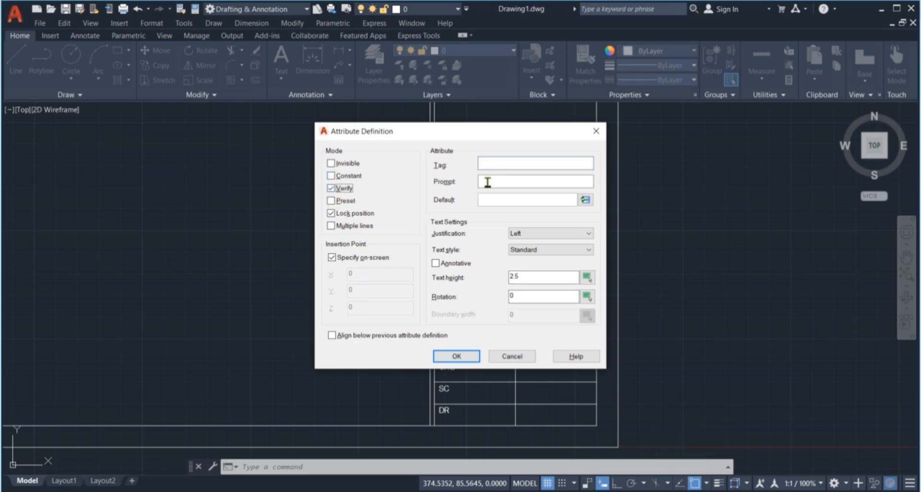
left_click(505, 164)
left_click(505, 200)
left_click(466, 355)
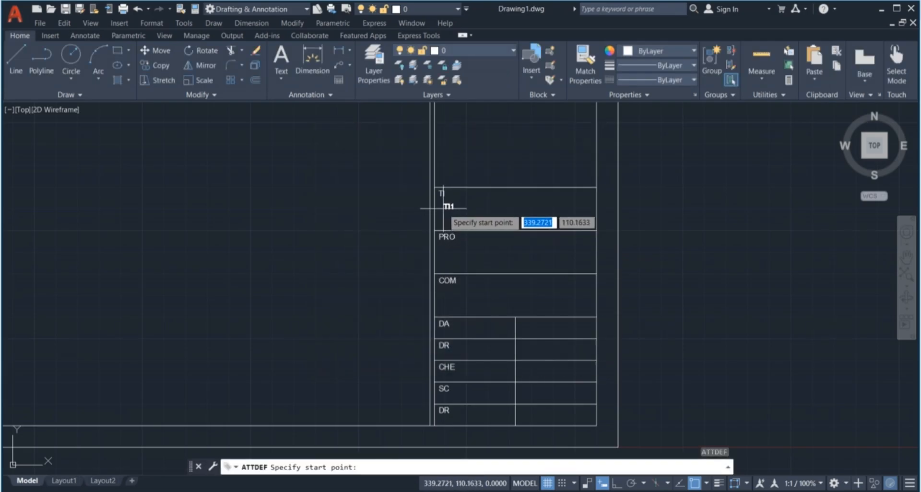
scroll(441, 201, "up", 4)
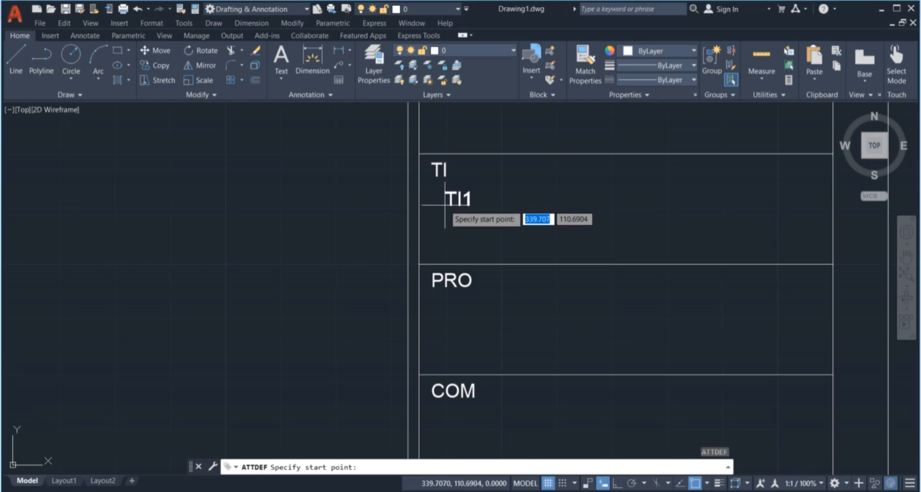
left_click(441, 207)
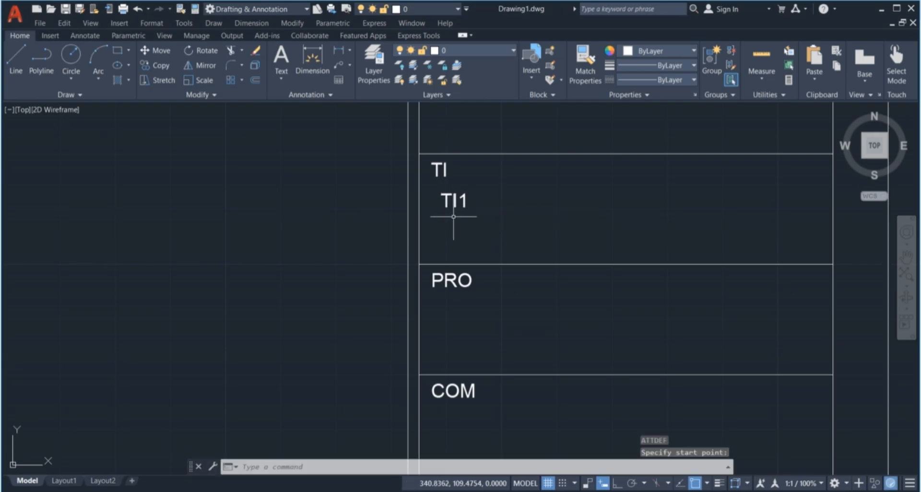
scroll(478, 199, "down", 4)
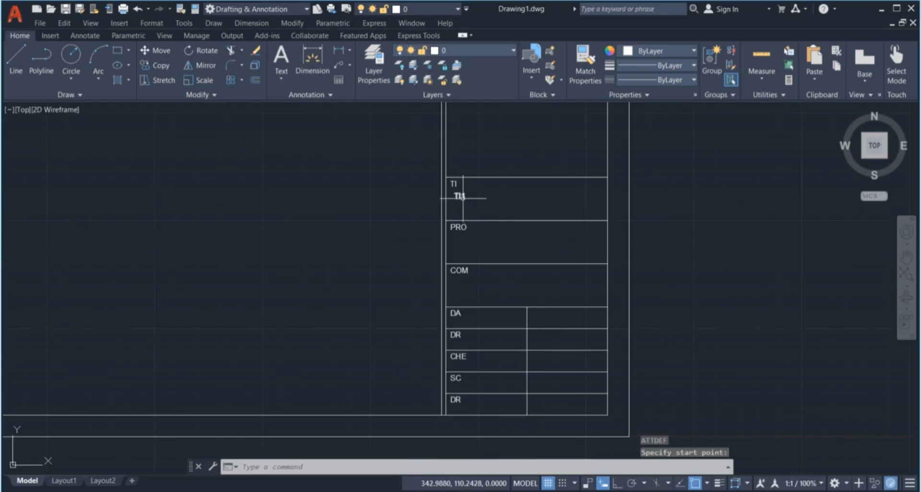
key("Escape")
key("Escape")
key("Escape")
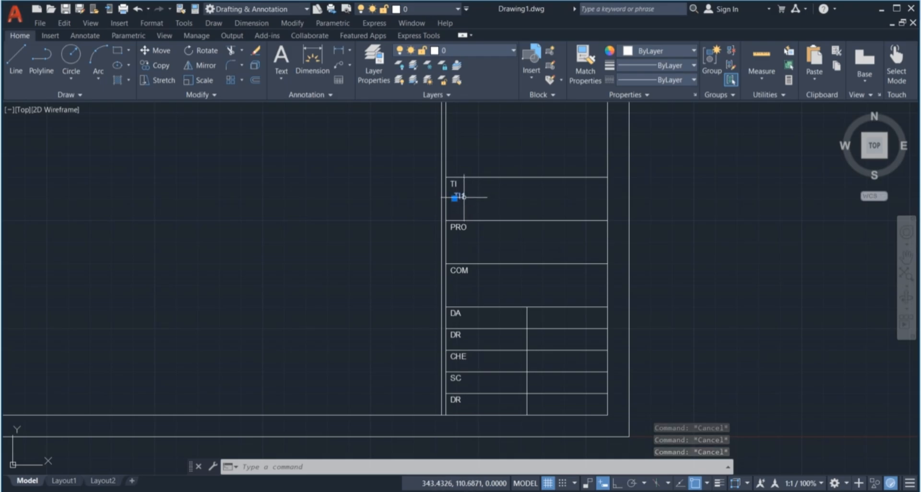
left_click(458, 196)
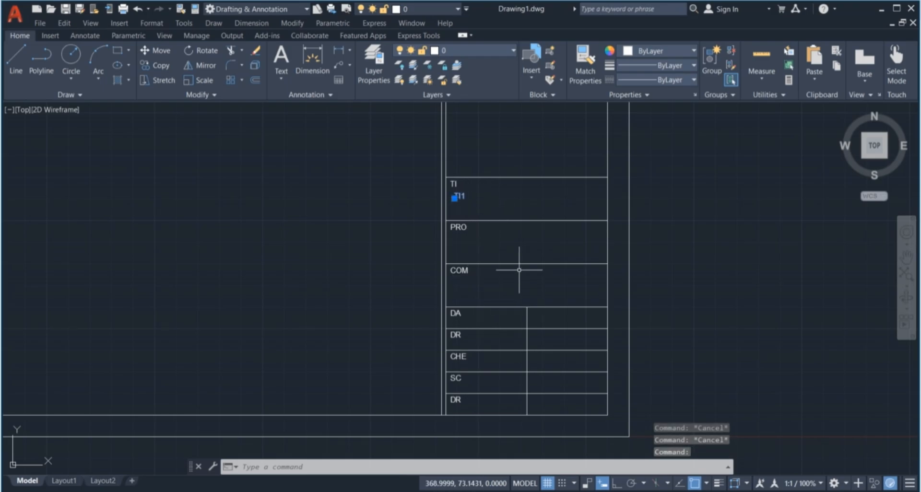
Copy the TI1 attribute under PRO, under COM and into the DA row's right cell
type("CO")
key("Return")
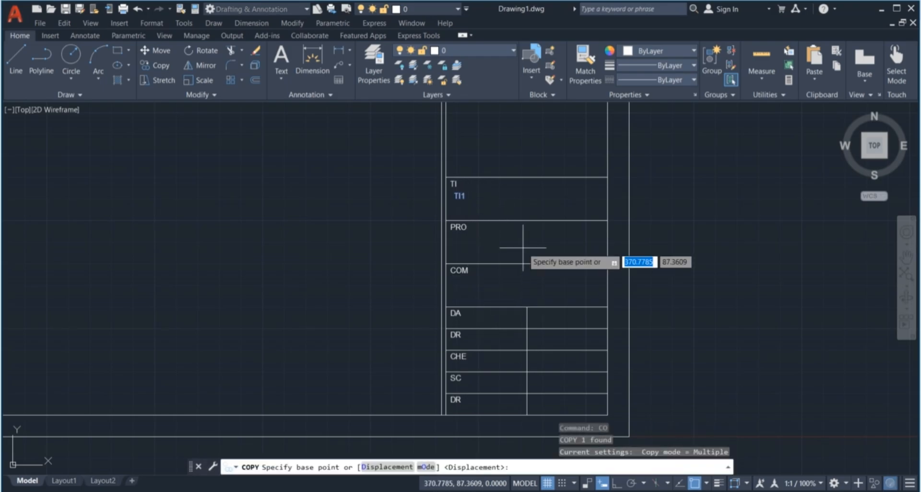
left_click(452, 180)
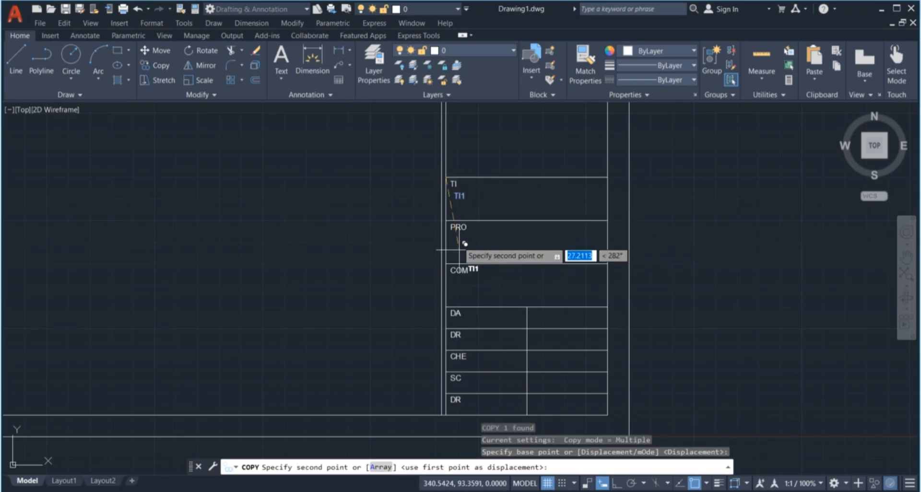
left_click(449, 223)
left_click(446, 265)
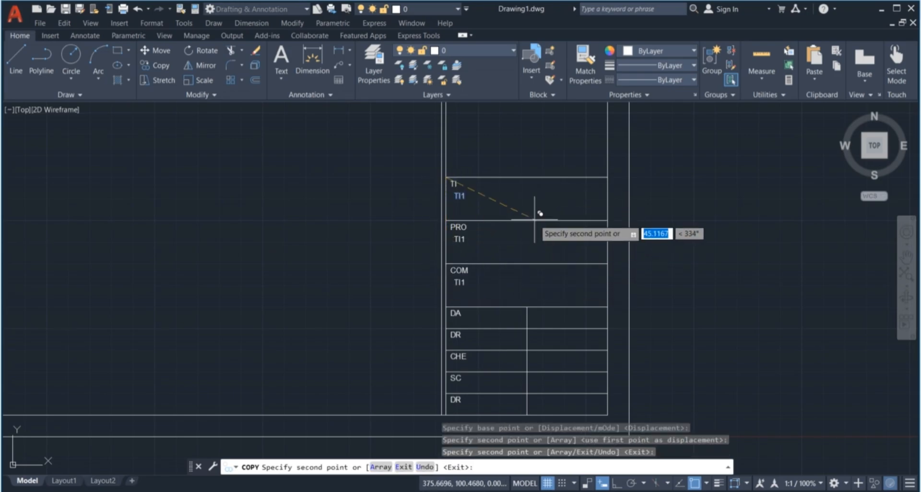
scroll(498, 214, "down", 1)
scroll(496, 241, "up", 2)
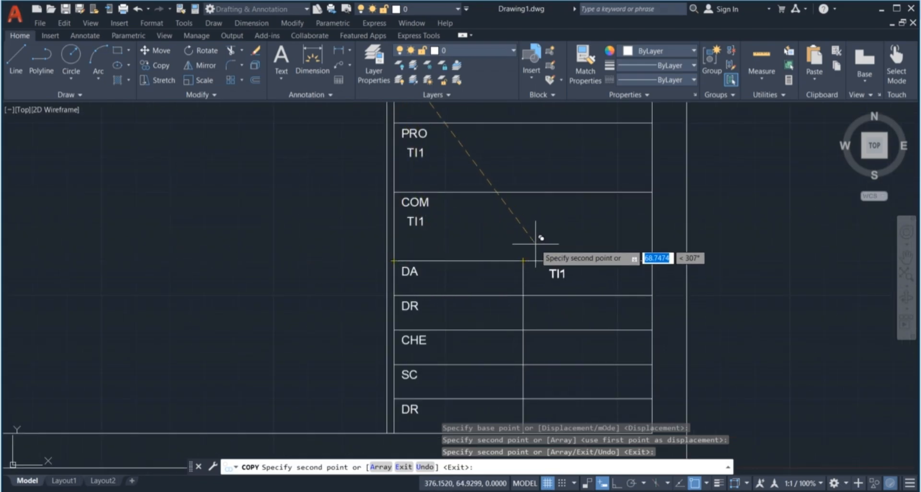
left_click(529, 245)
key("Escape")
key("Escape")
key("Escape")
key("Escape")
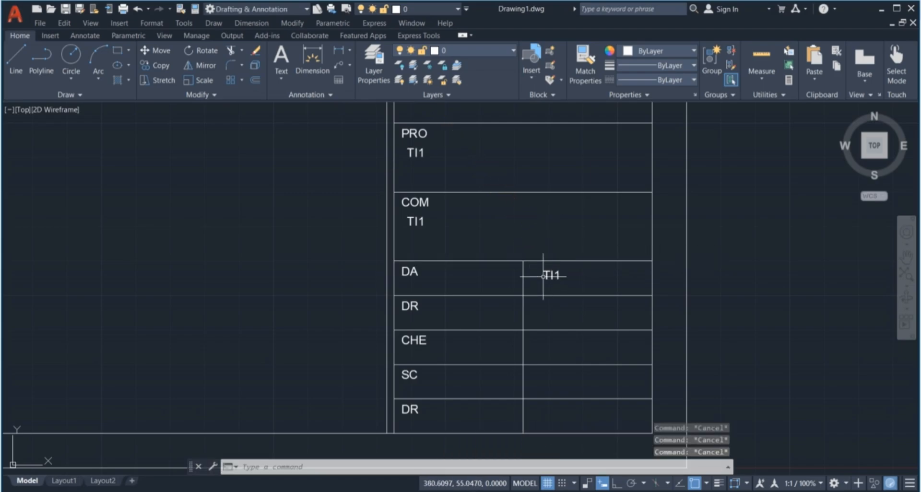
Move the DA row's TI1 copy slightly left to align it within its cell
left_click(568, 283)
left_click(550, 276)
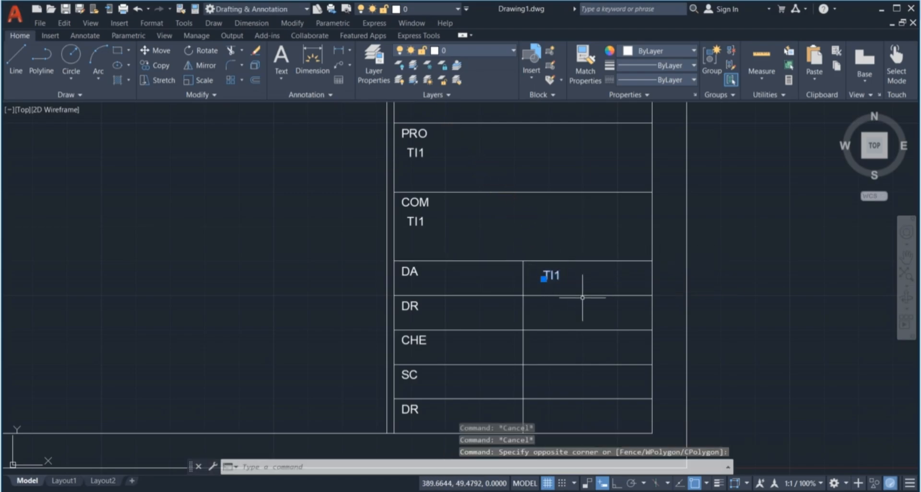
type("M")
key("Return")
scroll(544, 273, "up", 4)
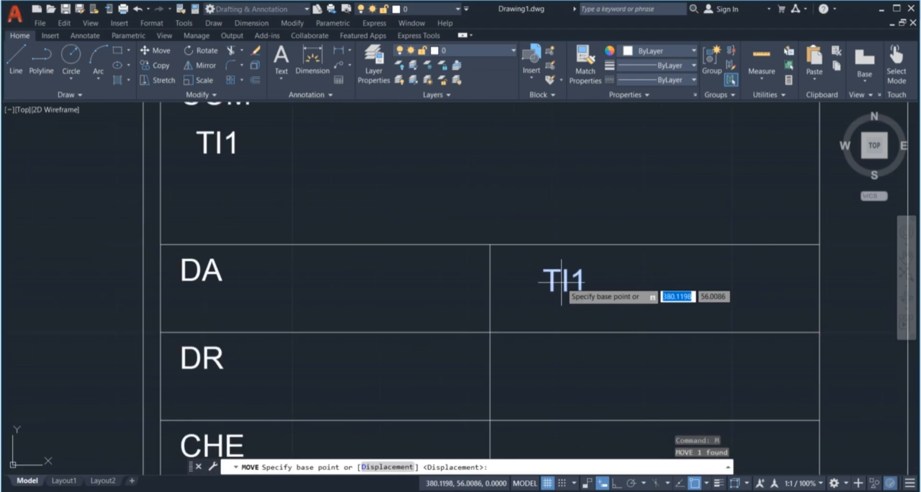
left_click(544, 288)
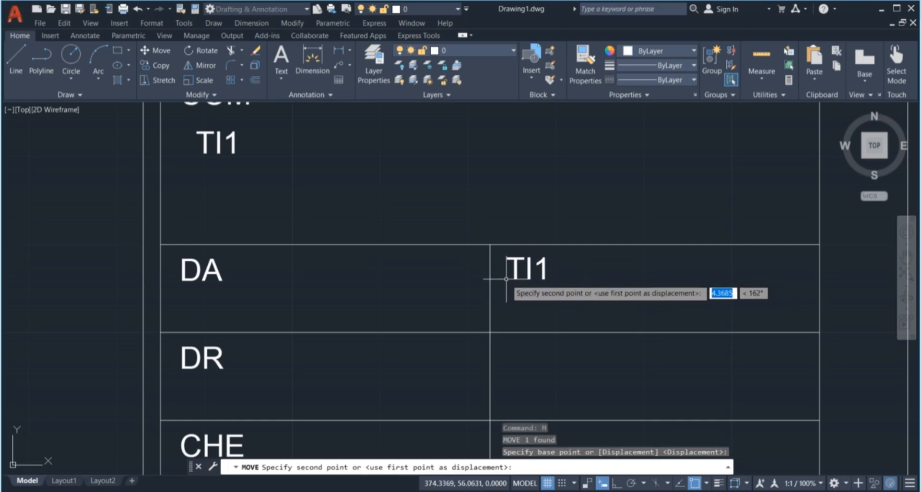
left_click(506, 283)
scroll(504, 283, "down", 4)
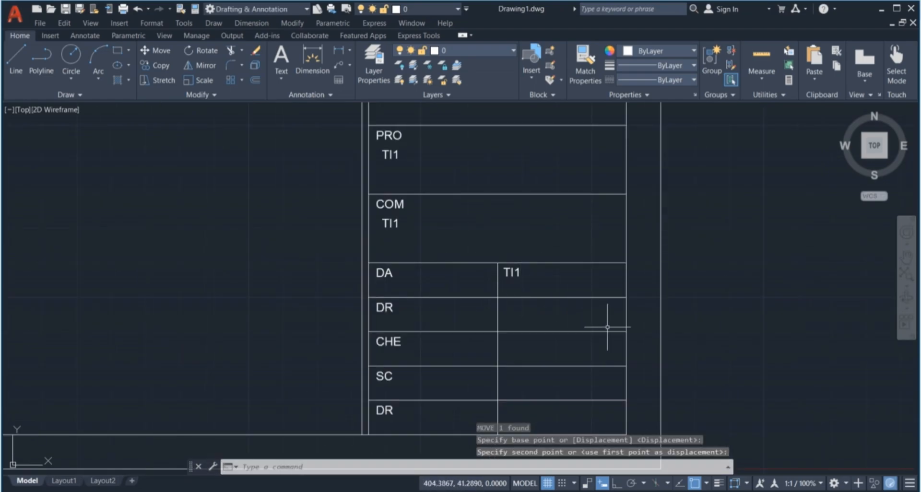
key("l")
key("Return")
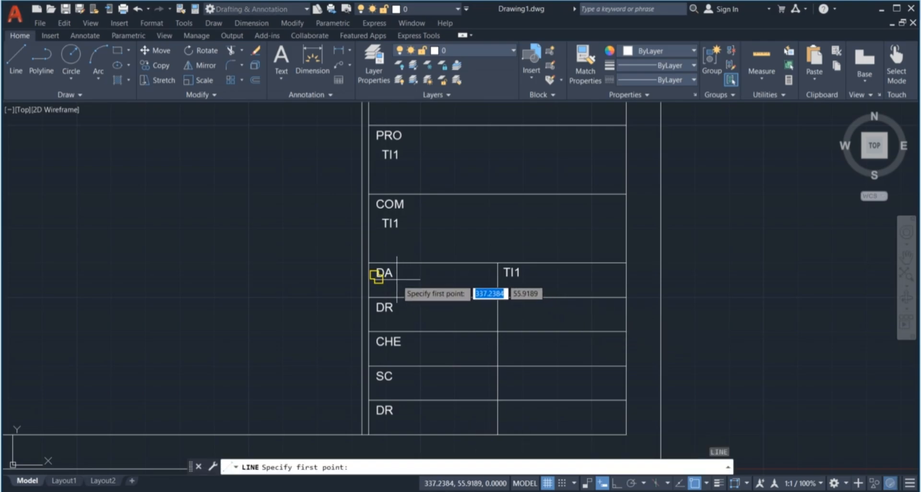
left_click(376, 277)
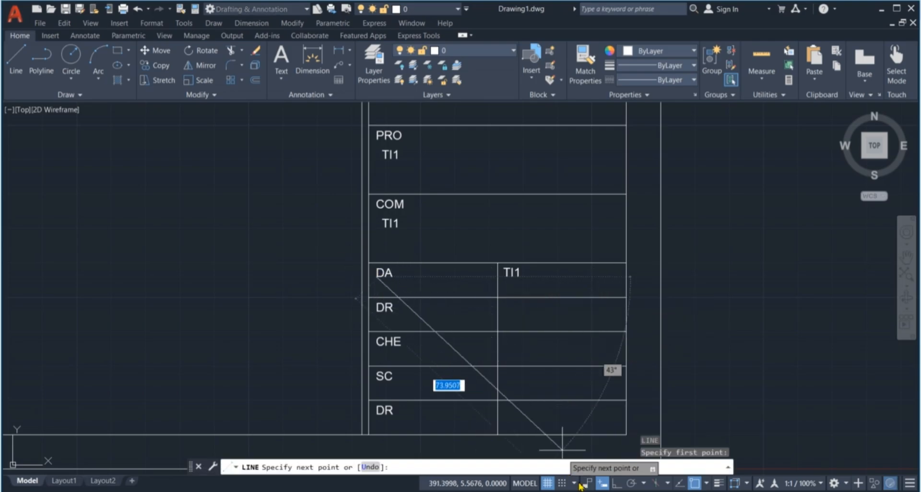
left_click(617, 484)
left_click(543, 276)
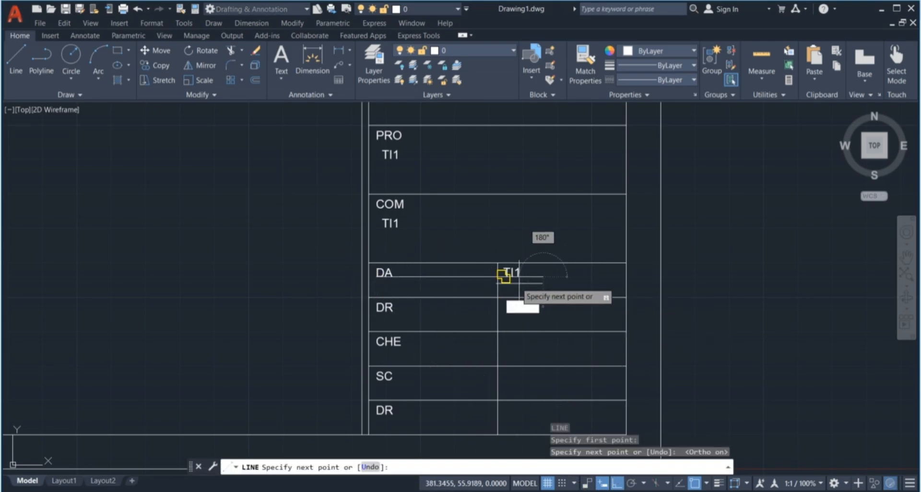
scroll(512, 277, "up", 4)
key("Escape")
key("Escape")
key("Escape")
key("Escape")
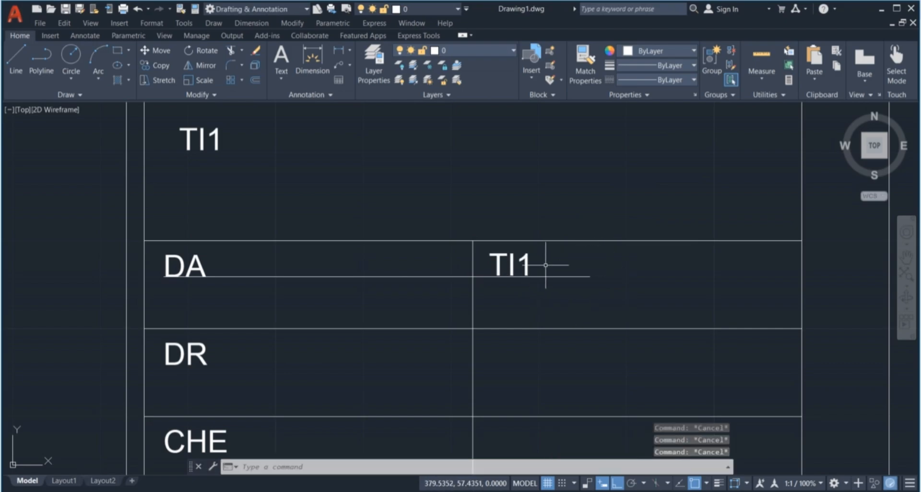
left_click(574, 290)
left_click(561, 275)
key("Delete")
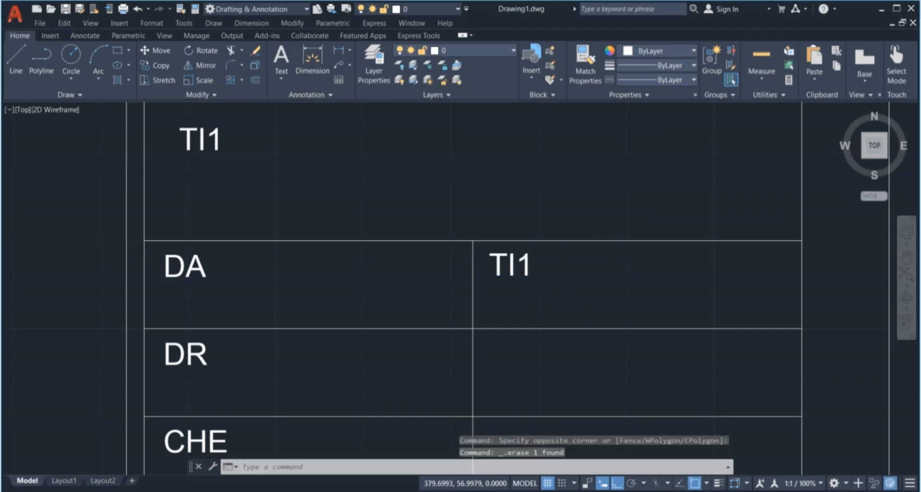
scroll(559, 282, "down", 5)
scroll(543, 278, "up", 2)
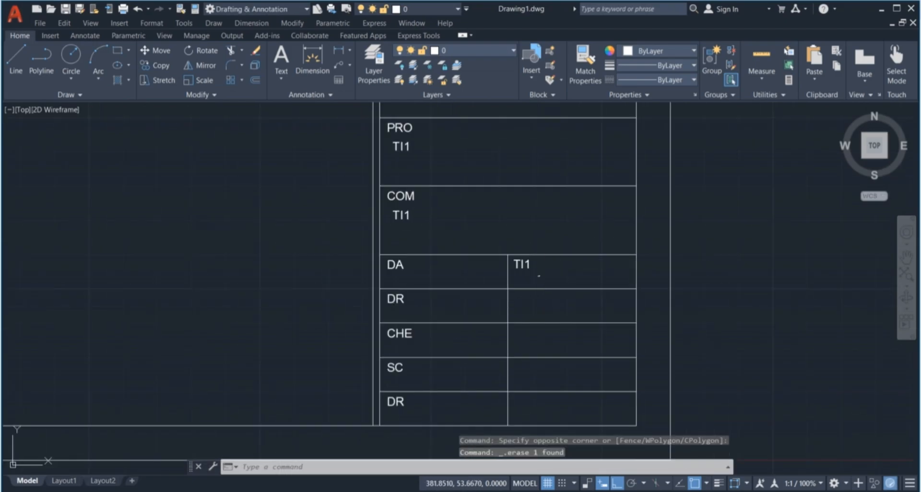
left_click(538, 275)
left_click(523, 263)
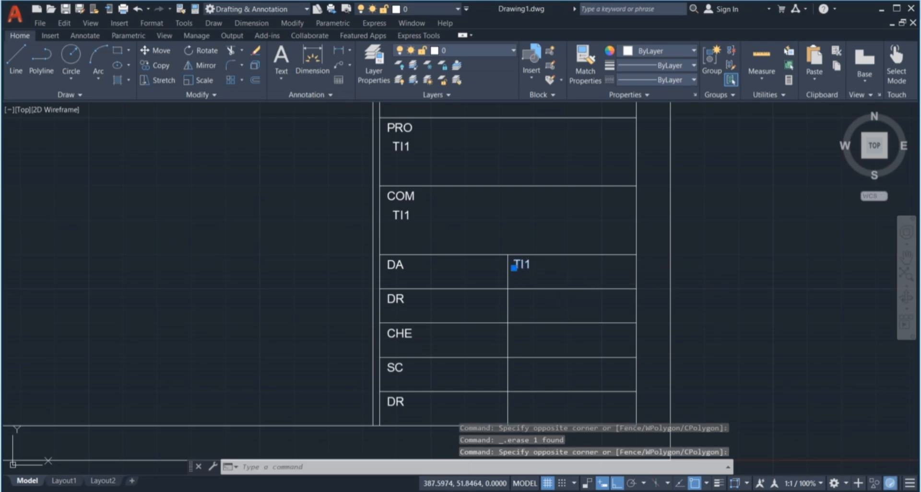
Copy the DA row's TI1 into the right cells of the DR, CHE, SC and bottom DR rows
type("CO")
key("Return")
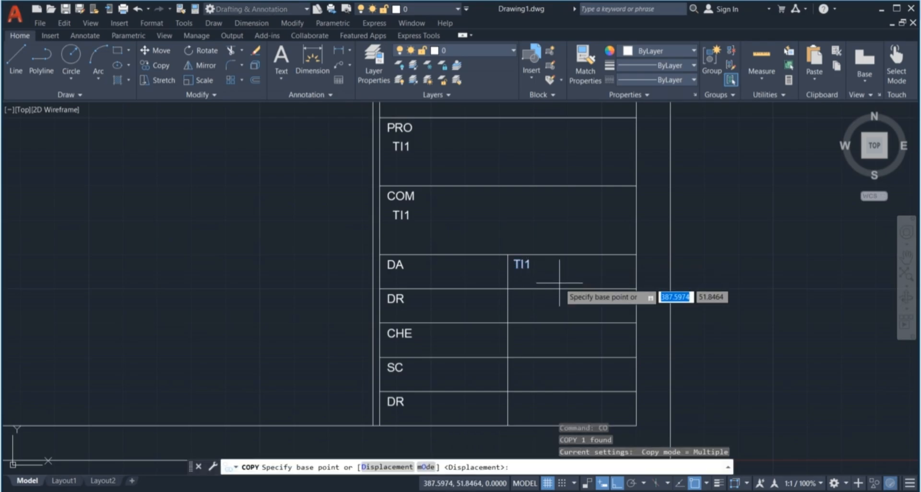
left_click(508, 254)
left_click(507, 289)
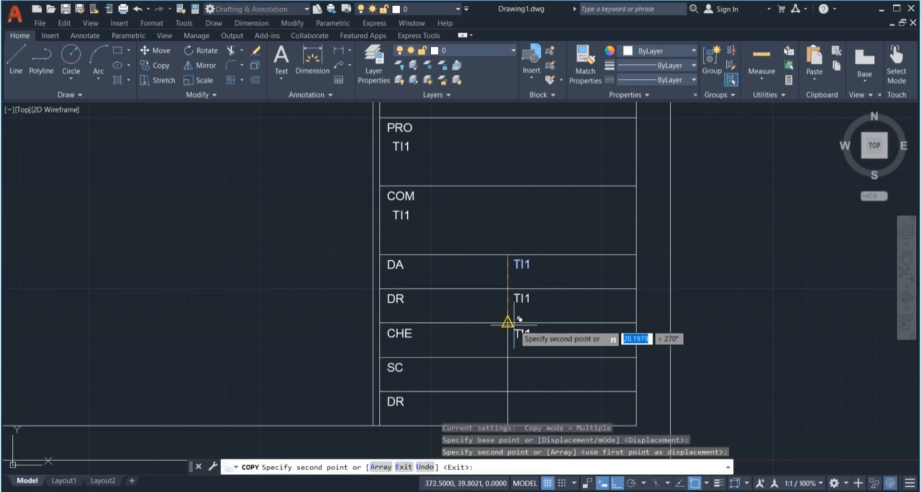
left_click(507, 322)
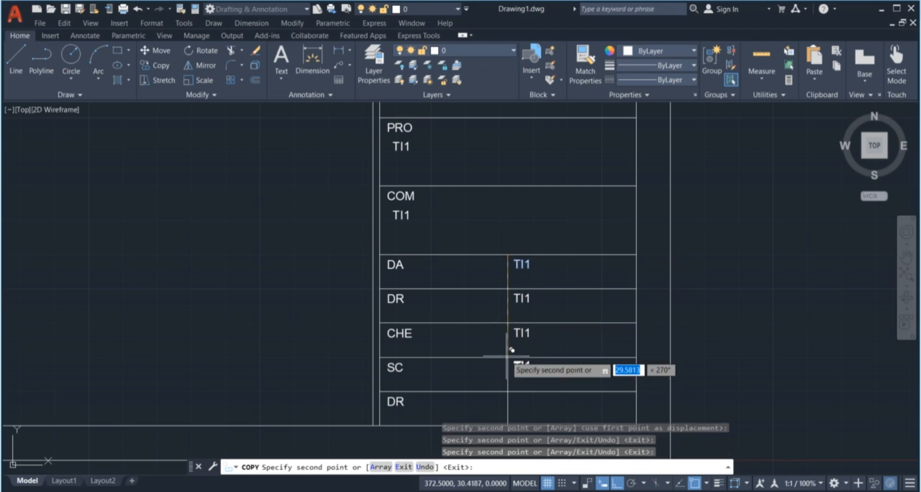
left_click(507, 357)
left_click(508, 391)
scroll(514, 288, "down", 3)
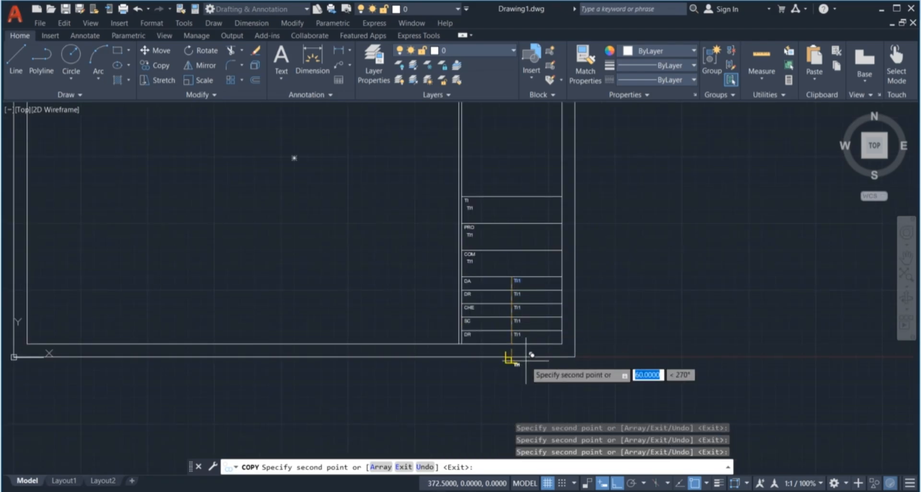
key("Escape")
key("Escape")
key("Escape")
key("Escape")
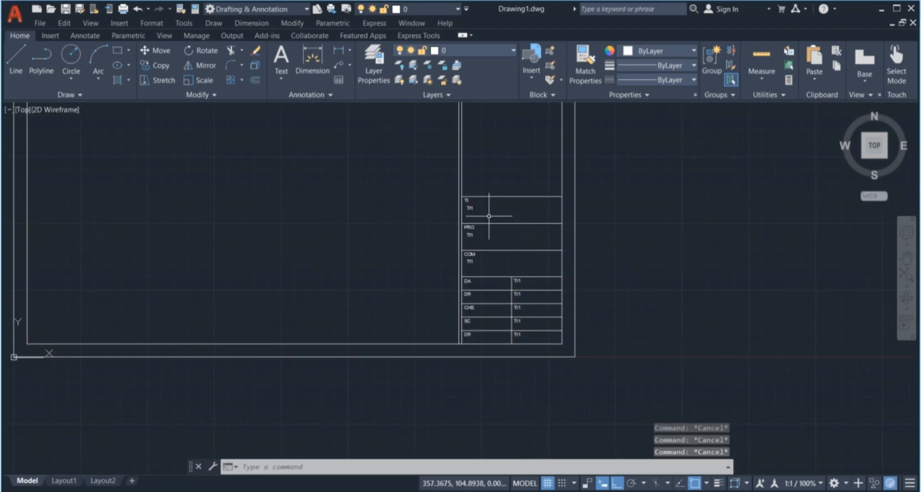
scroll(488, 216, "up", 4)
scroll(473, 211, "down", 4)
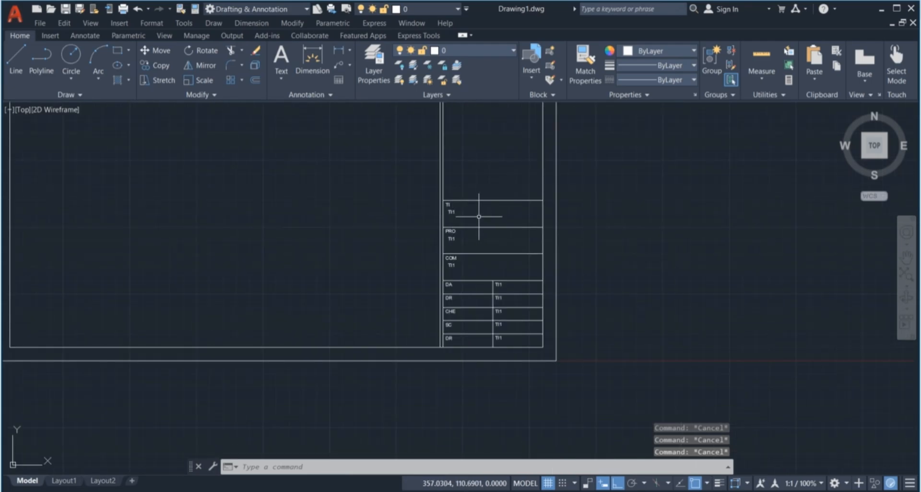
scroll(461, 231, "up", 2)
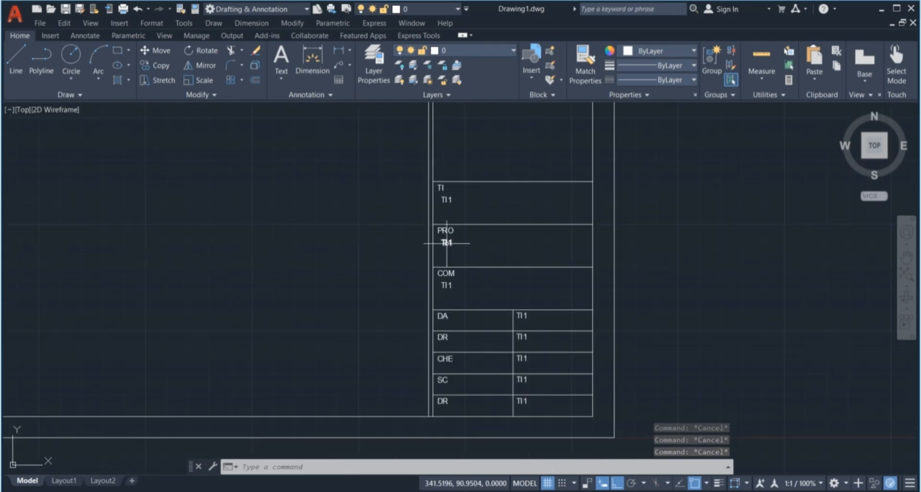
Retag the attribute under PRO as PRO1 with default 001 DUPLEX DELHI
double_click(446, 243)
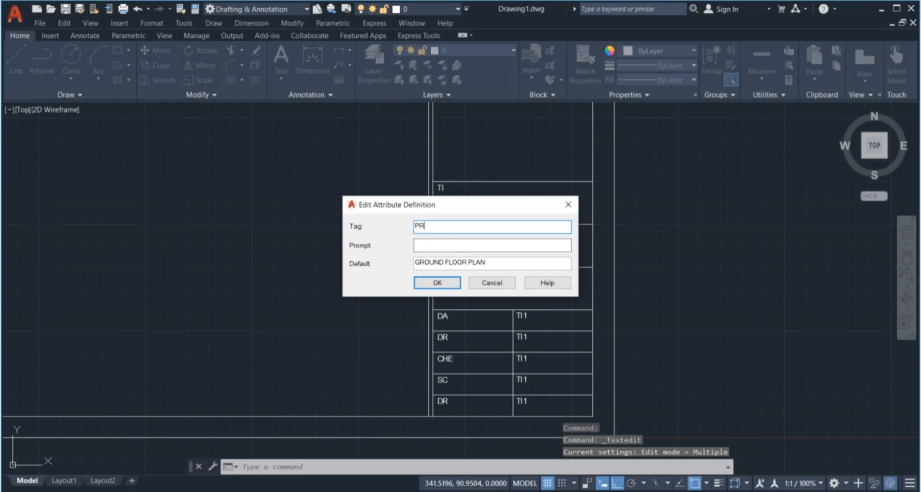
type("1")
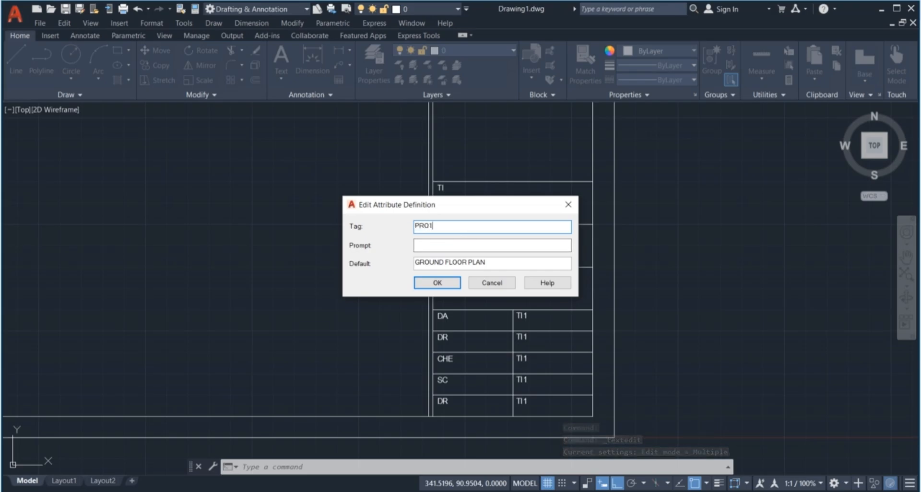
left_click_drag(486, 263, 402, 269)
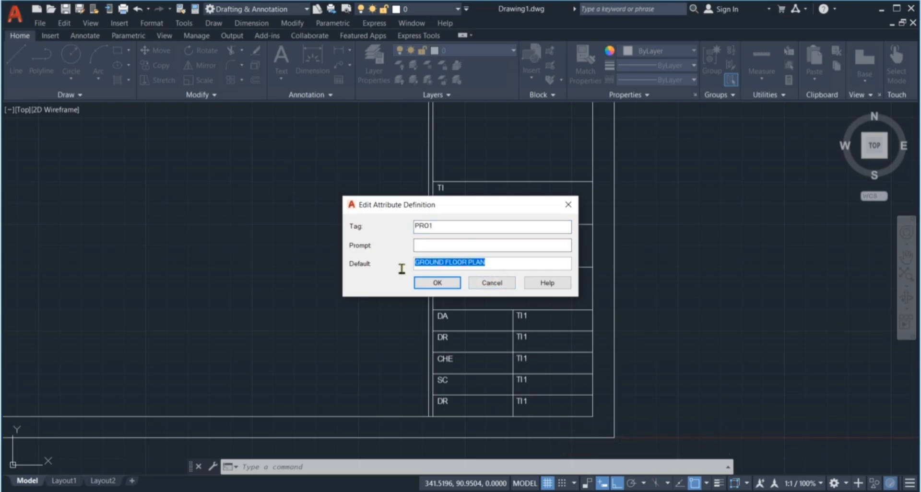
type("001 DUPLEX")
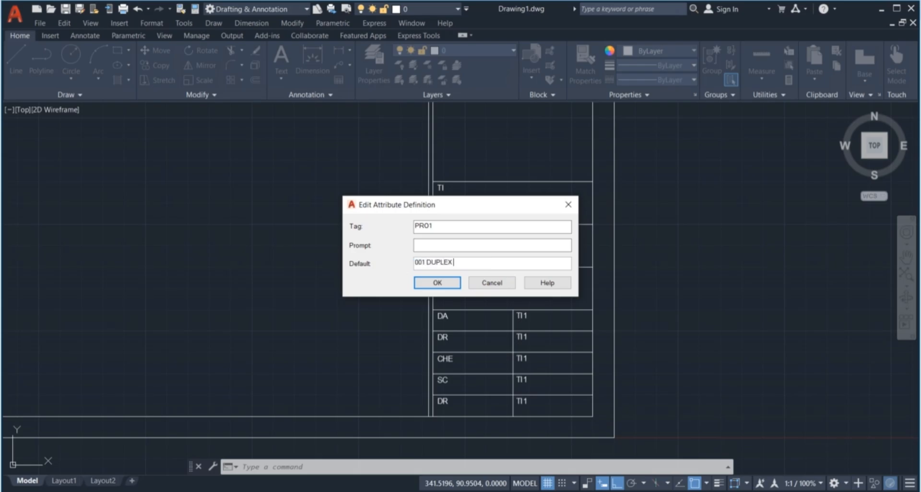
key("BackSpace")
key("BackSpace")
key("BackSpace")
key("BackSpace")
type("D")
Confirm the PRO1 edit and change the COM attribute's default from GROUND FLOOR PLAN to L&T
left_click(442, 283)
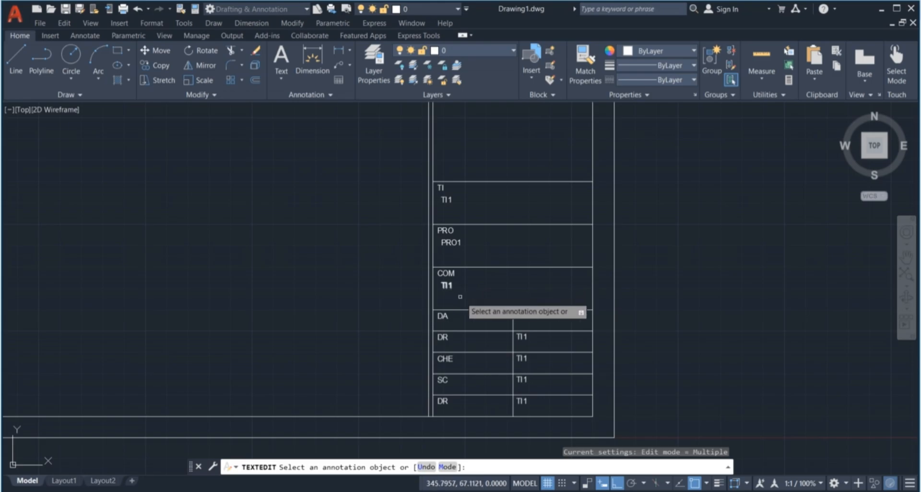
left_click(450, 287)
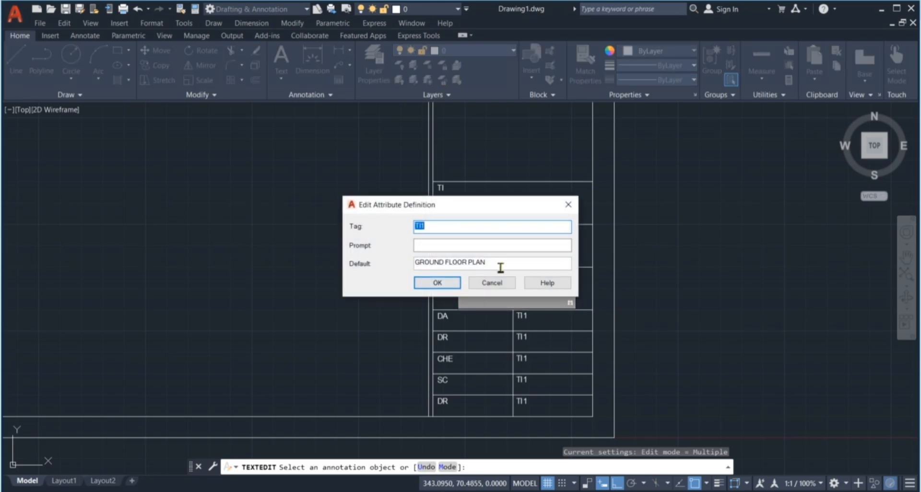
left_click_drag(500, 267, 413, 270)
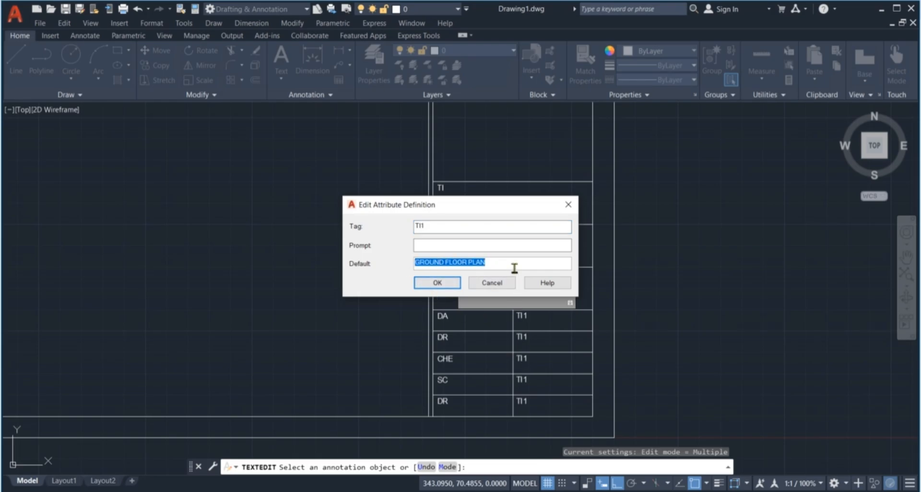
type("L&T")
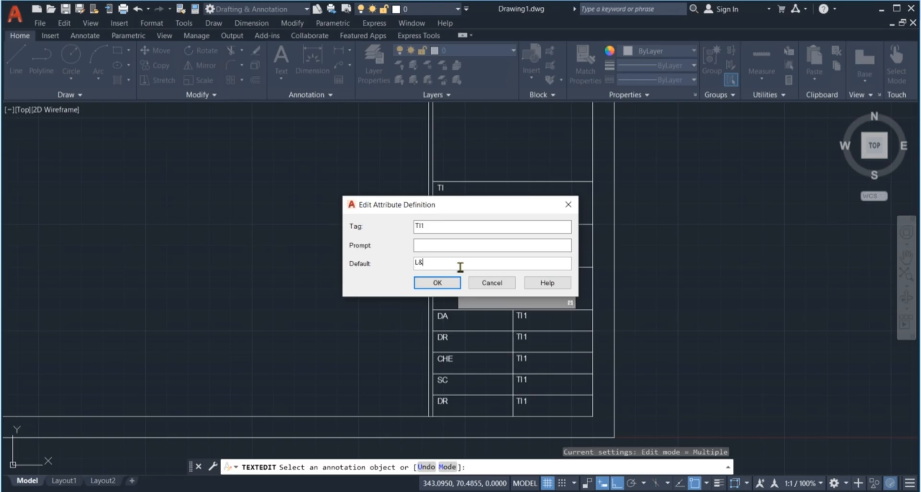
Cancel the attribute definition edit, leaving the TI1 values in the title block unchanged
left_click(489, 284)
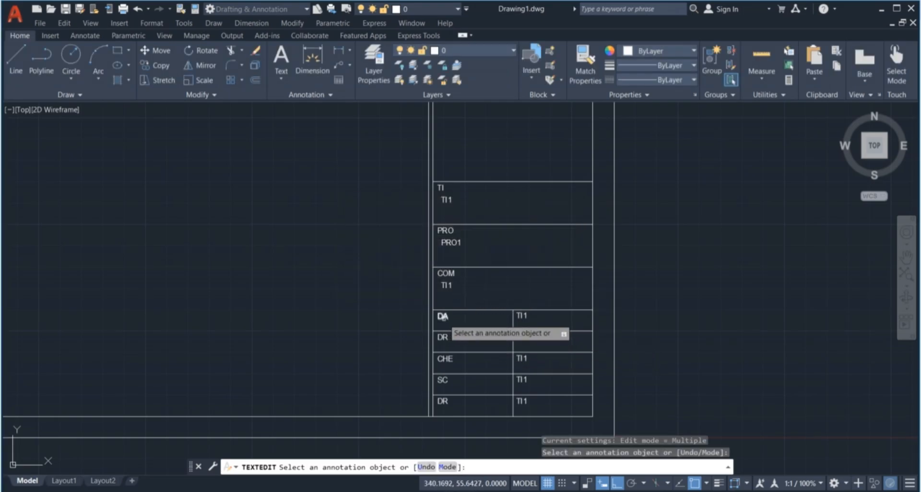
Retag the DA row's attribute as DA1 with default 02-03-2025
left_click(523, 318)
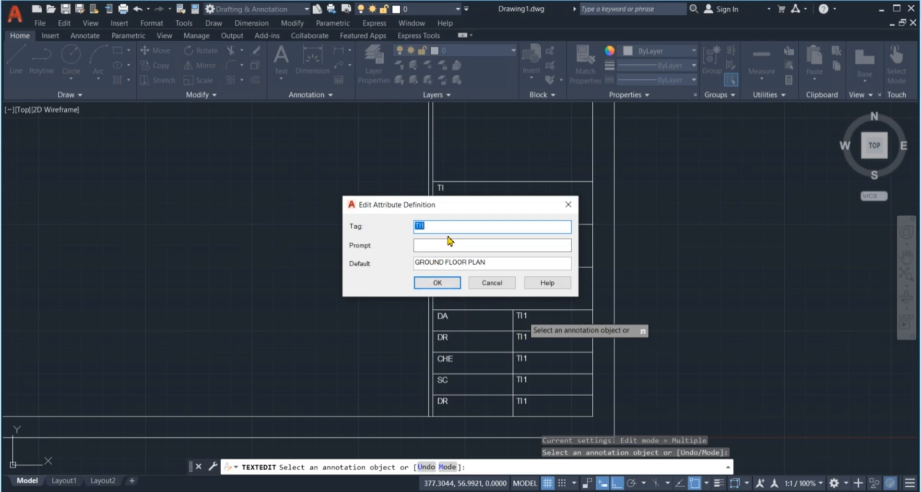
type("DA1")
left_click_drag(494, 263, 419, 263)
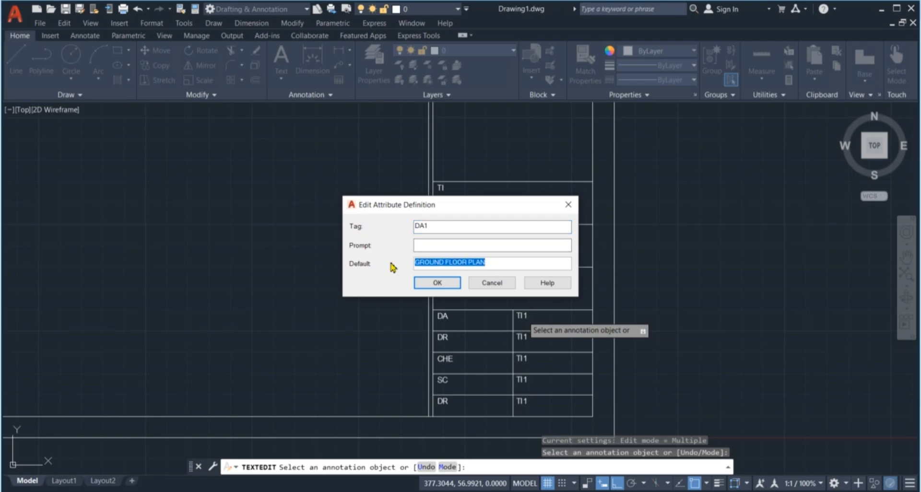
type("02-03-2025")
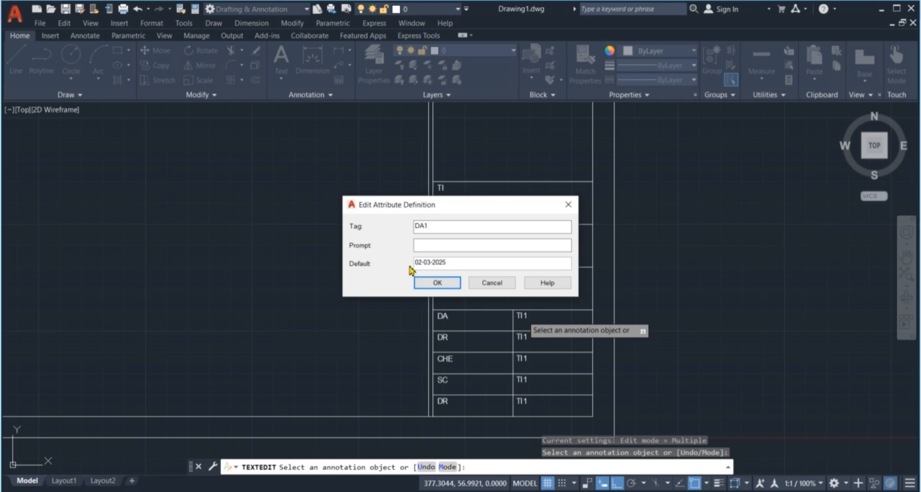
left_click(434, 284)
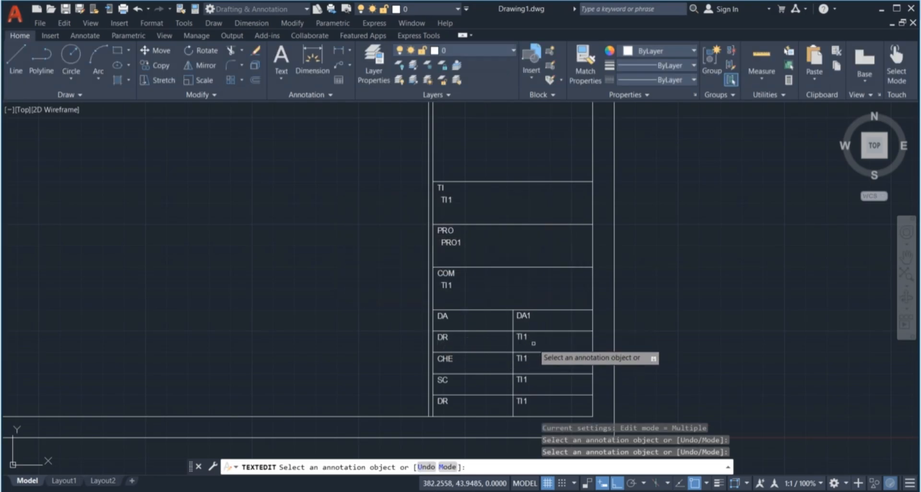
Retag the first DR row's attribute as DR1 with the drafter's name as default
left_click(524, 337)
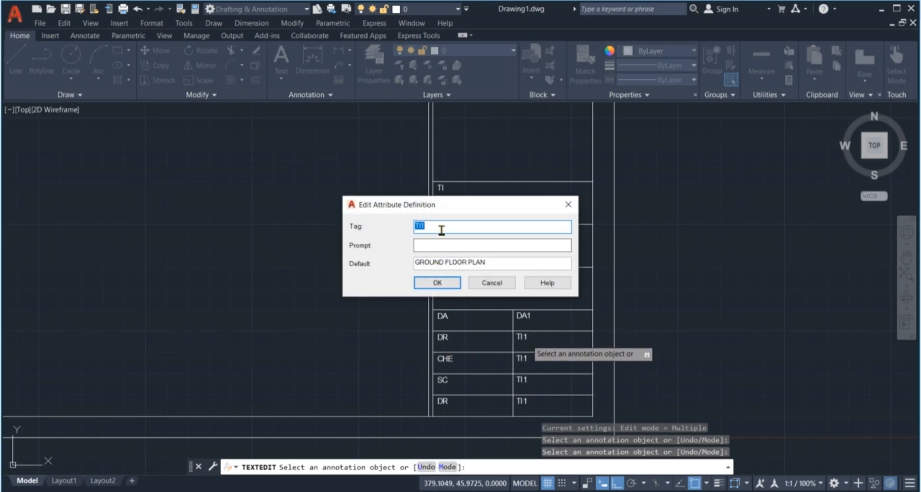
type("DR1")
left_click_drag(487, 262, 403, 266)
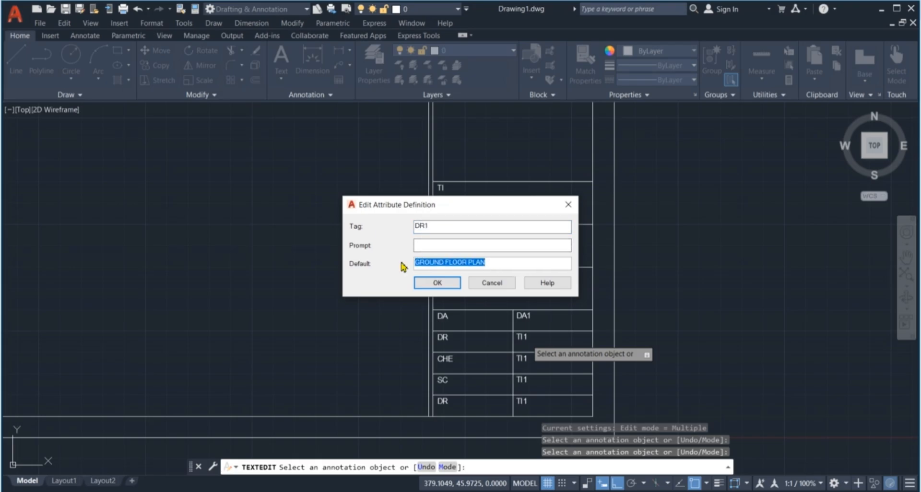
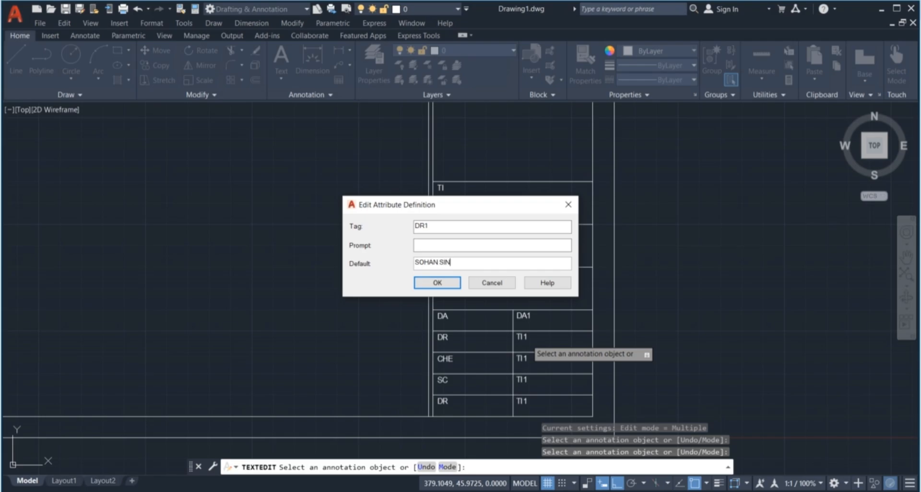
left_click(439, 281)
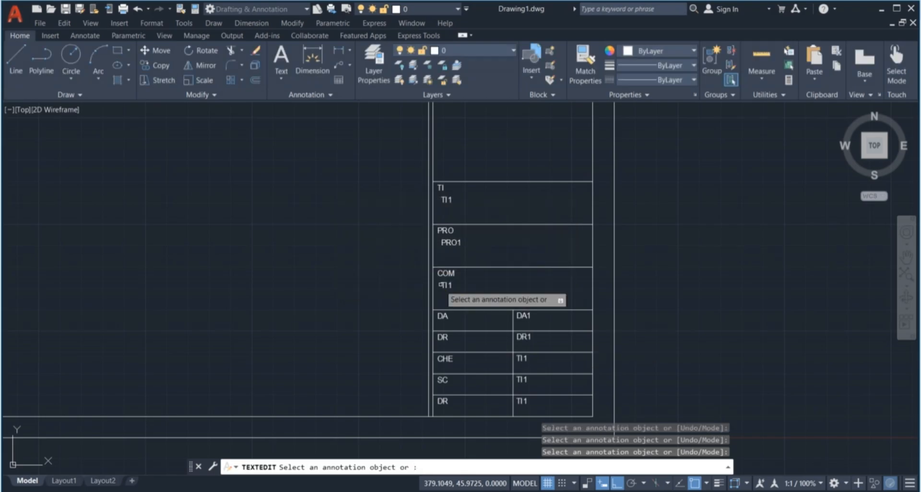
Retag the CHE row's attribute as CHE1 with the checker's name as default
left_click(526, 364)
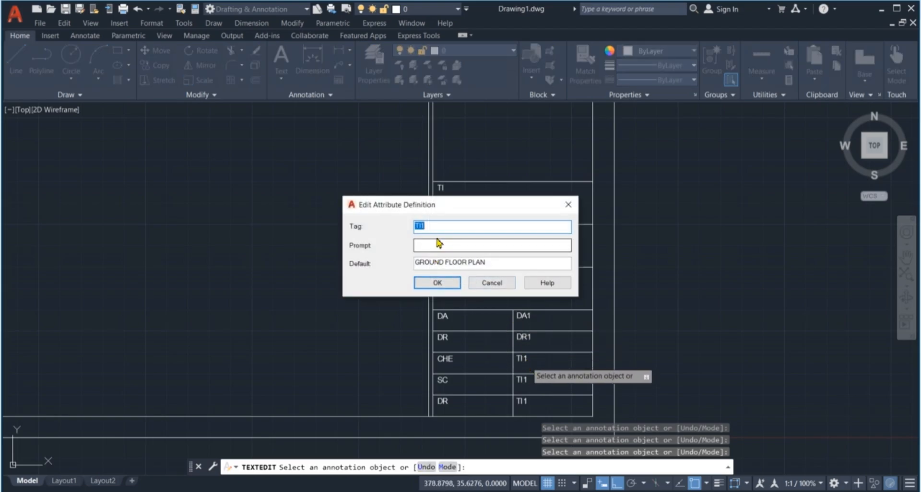
type("CHE1")
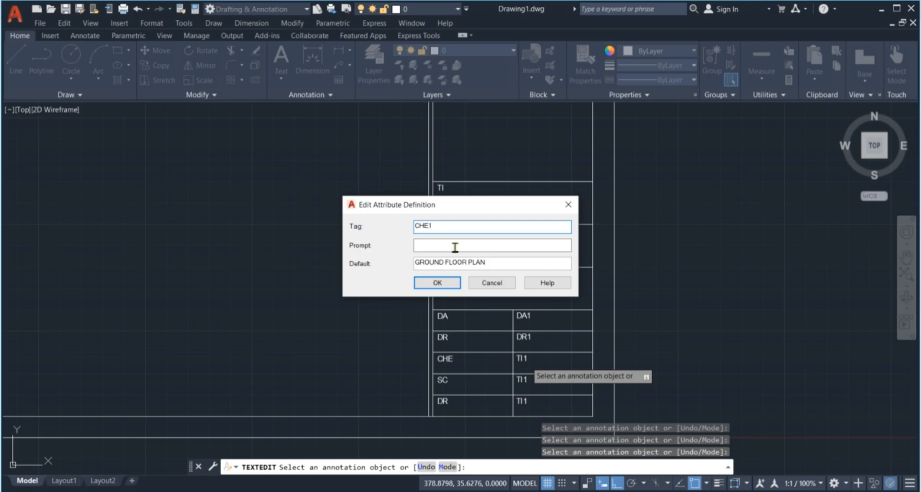
key("Tab")
key("Tab")
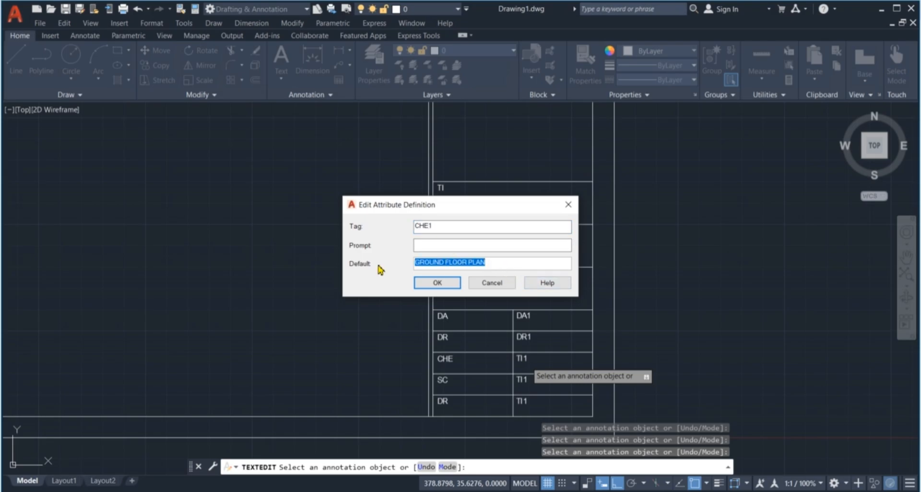
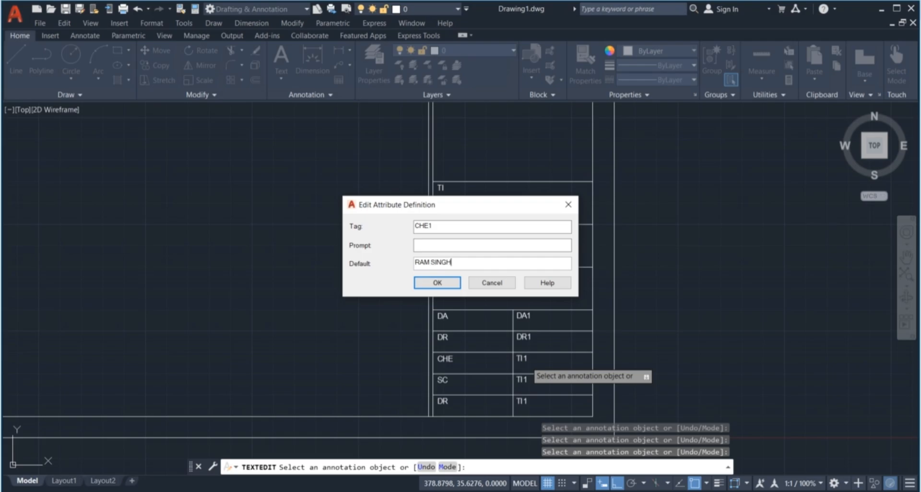
left_click(449, 283)
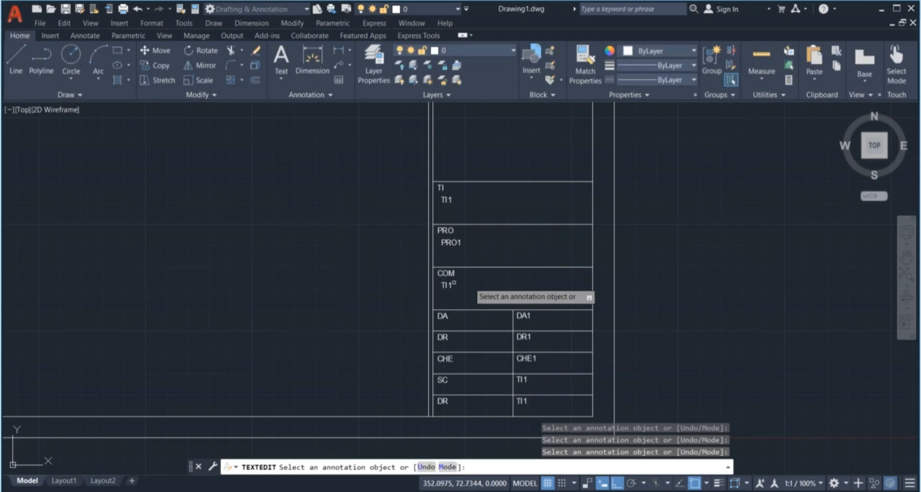
Retag the SC row's attribute as SC1 with scale default 1:100
scroll(393, 270, "down", 2)
scroll(473, 337, "up", 2)
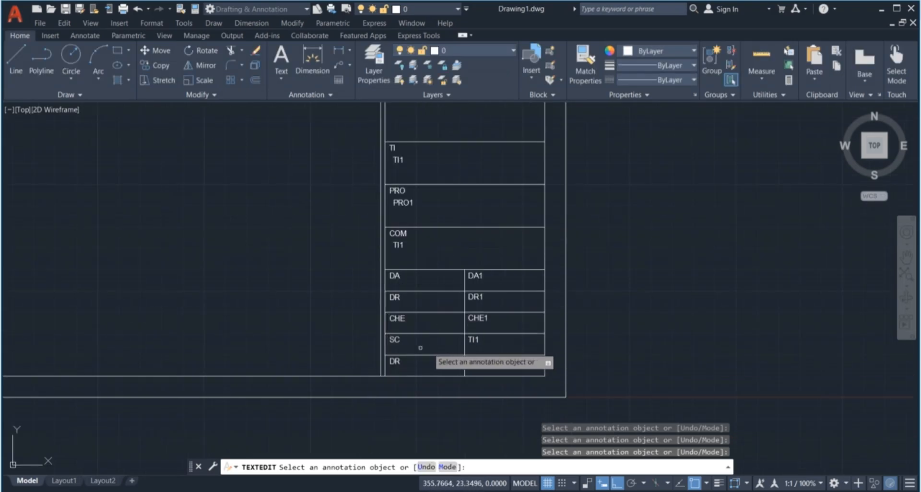
left_click(475, 341)
type("SC1")
key("Tab")
key("Tab")
type("1:100")
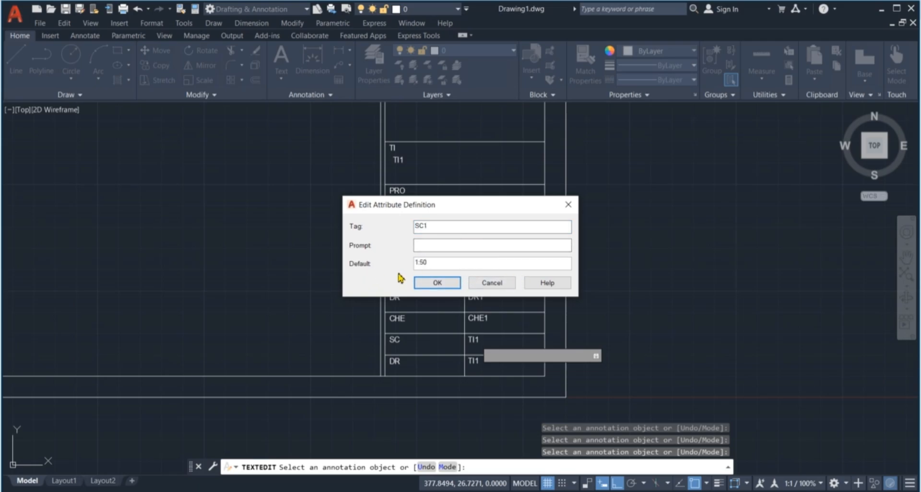
left_click(437, 282)
Retag the last DR row's attribute as DR1 with default 001
left_click(473, 361)
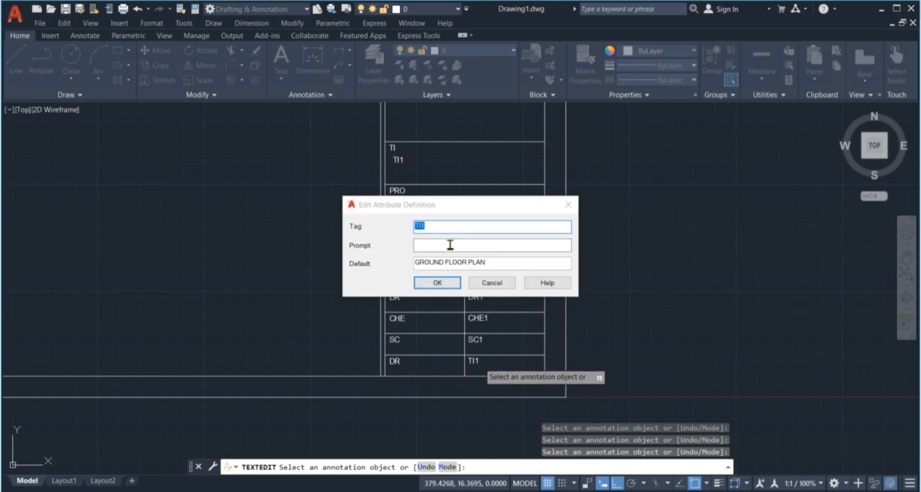
type("DR1")
key("Tab")
key("Tab")
type("001")
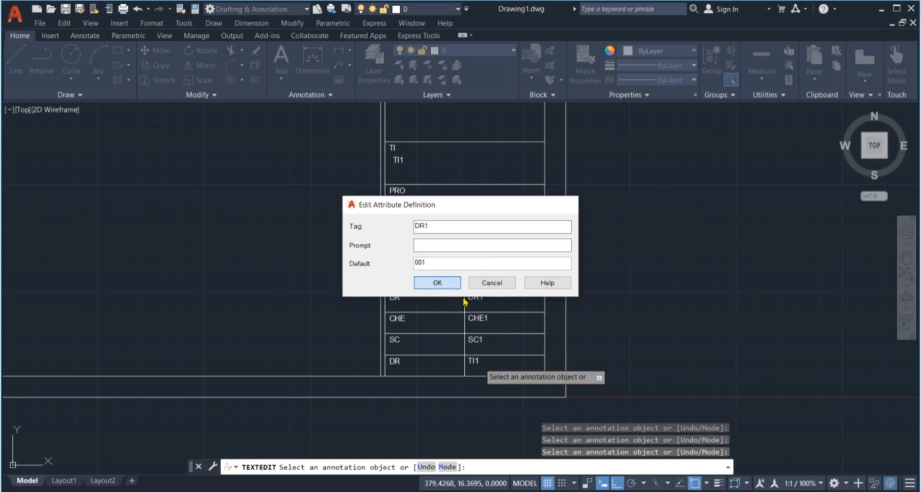
key("Return")
scroll(467, 379, "down", 4)
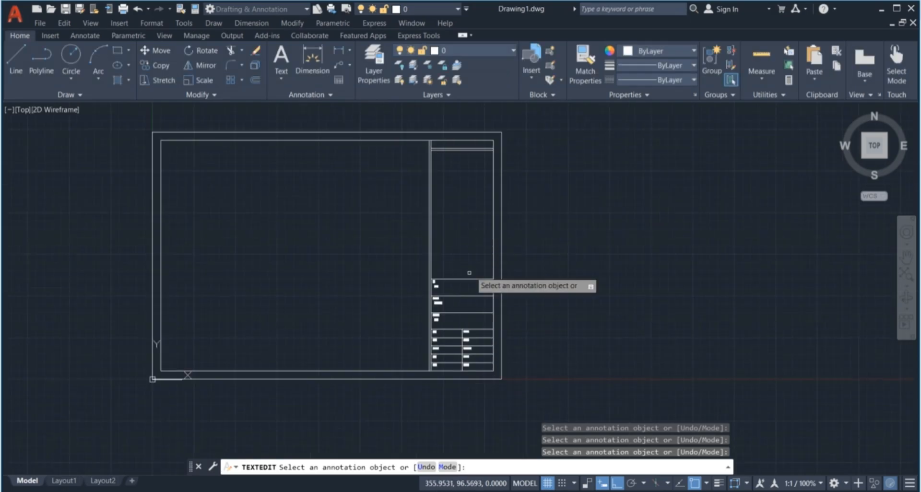
Exit TEXTEDIT and select the TI attribute definition
scroll(469, 218, "up", 2)
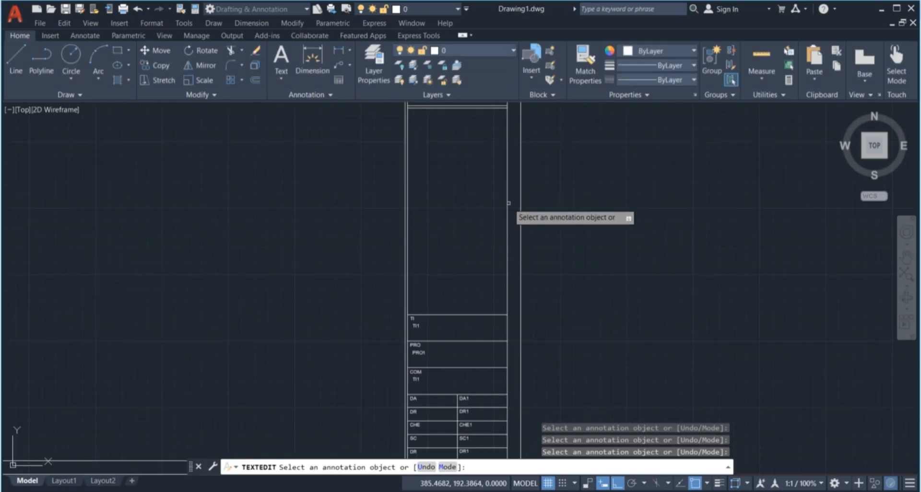
scroll(455, 225, "down", 2)
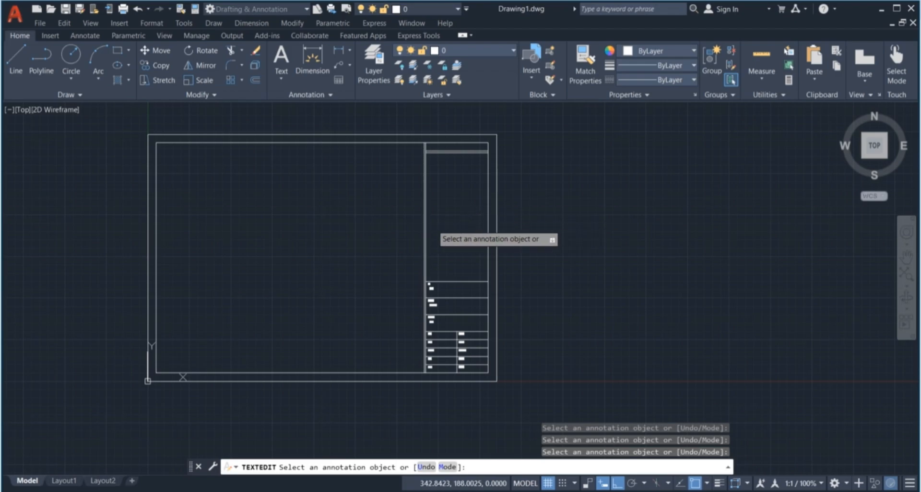
key("Escape")
key("Escape")
key("Escape")
key("Escape")
scroll(427, 137, "up", 3)
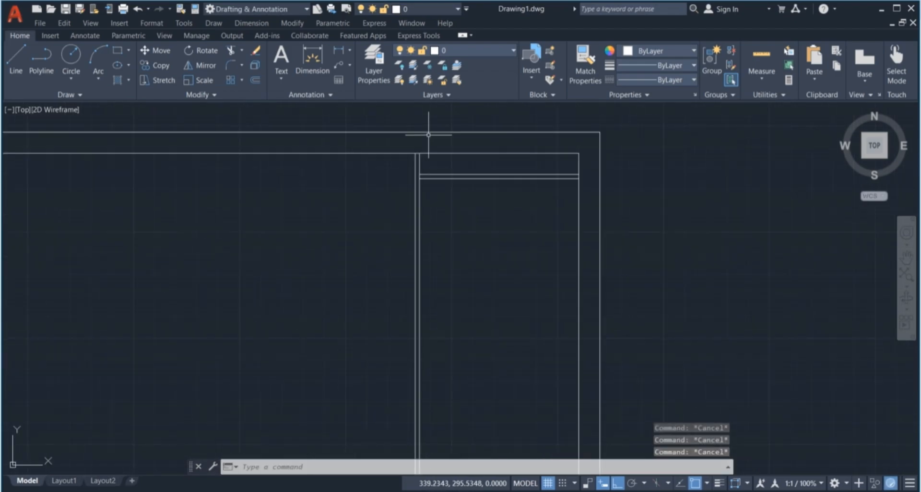
scroll(428, 135, "up", 2)
left_click(423, 160)
scroll(468, 171, "down", 4)
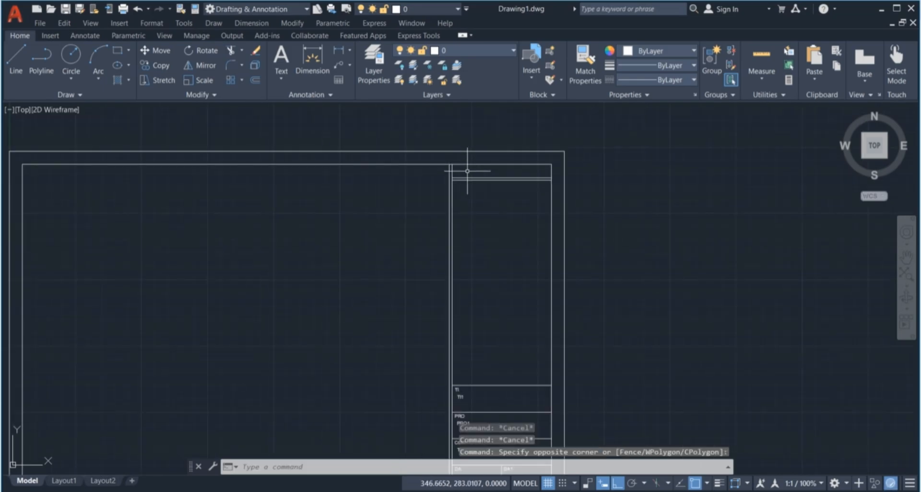
scroll(467, 171, "down", 3)
scroll(458, 269, "up", 7)
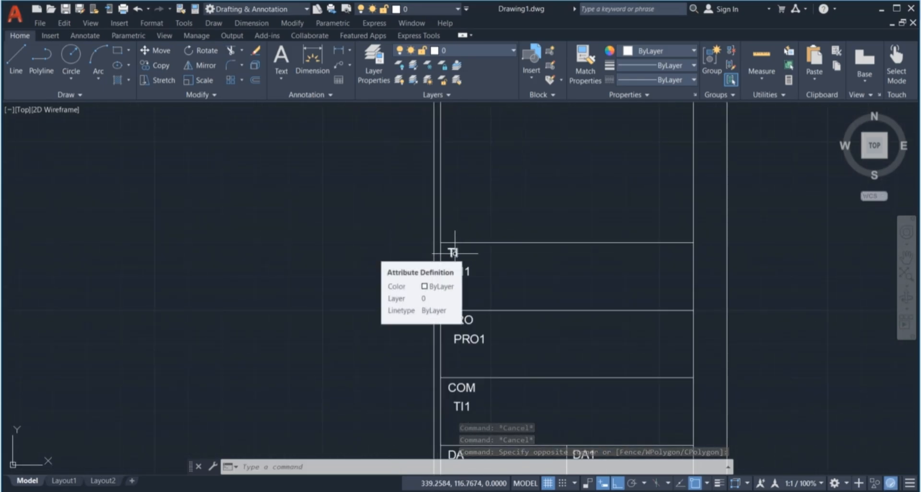
left_click(455, 253)
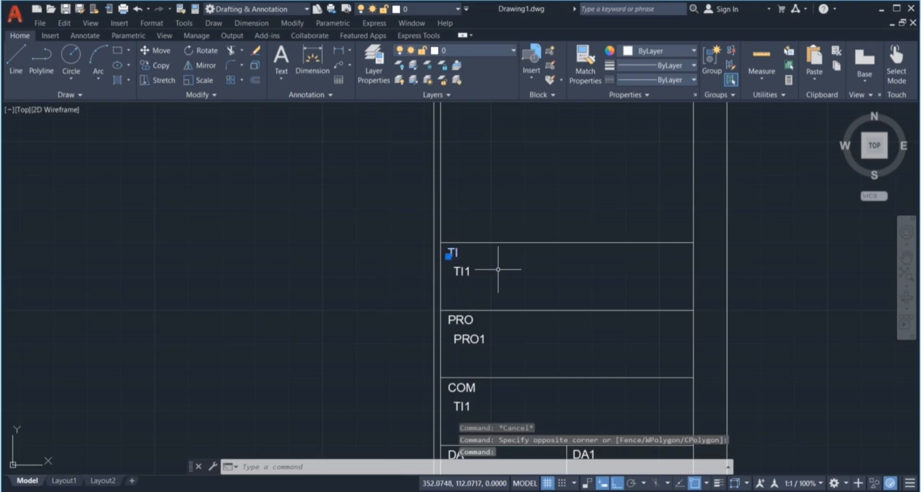
Copy the TI attribute with CO into the top cell of the title block
type("co")
key("Return")
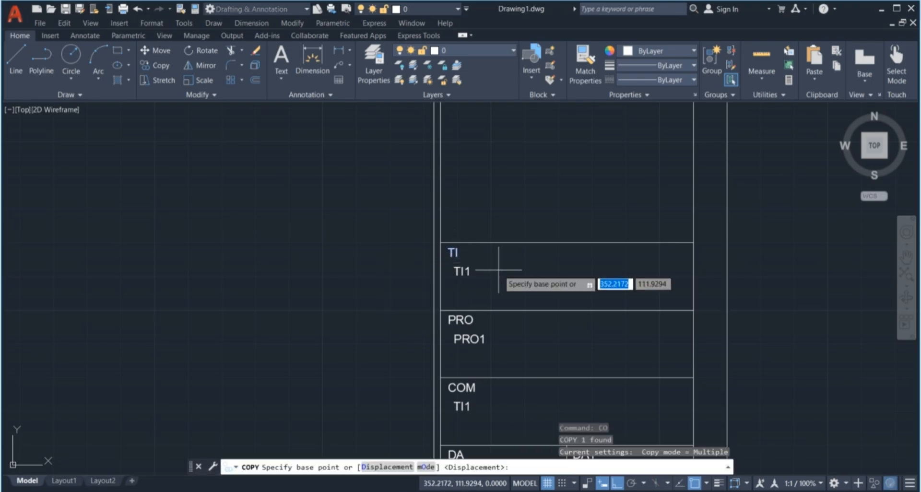
left_click(441, 243)
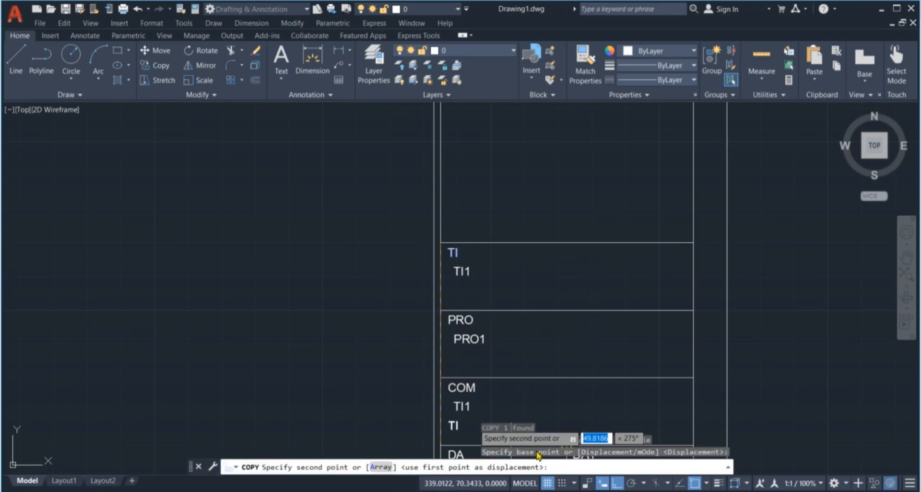
scroll(475, 350, "down", 5)
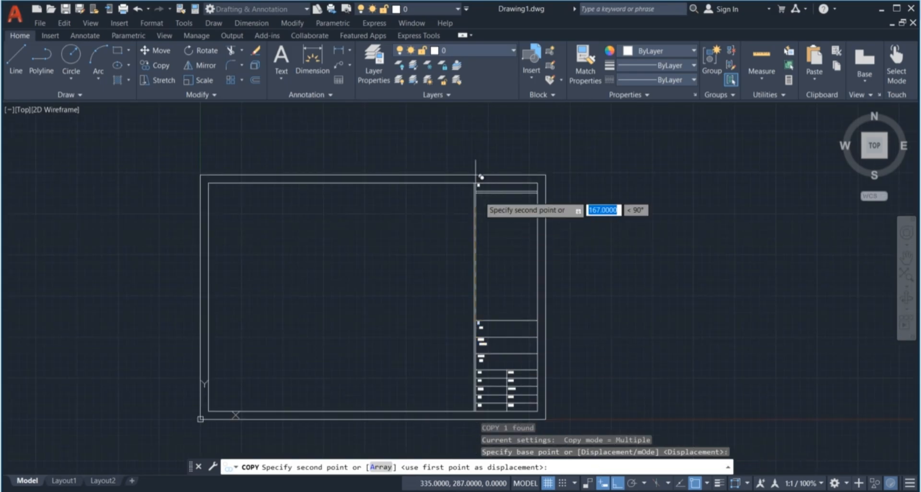
scroll(477, 173, "up", 5)
left_click(470, 205)
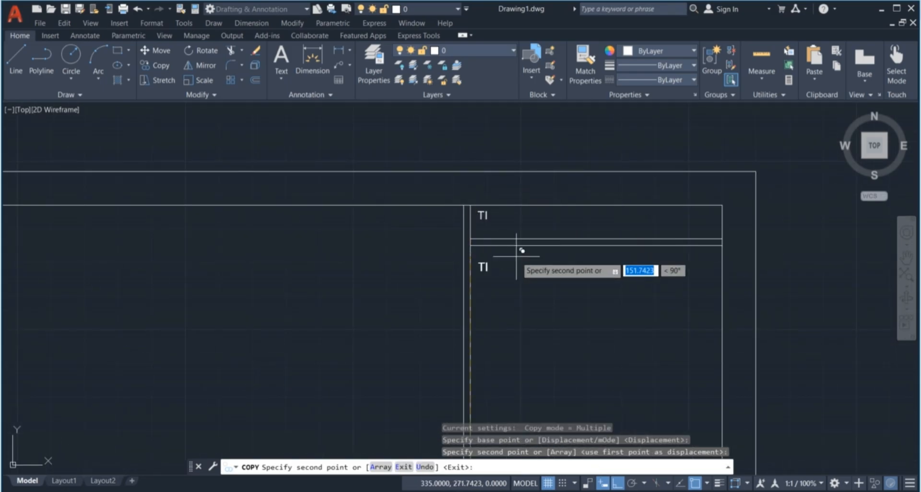
key("Return")
scroll(559, 208, "up", 4)
scroll(372, 221, "down", 5)
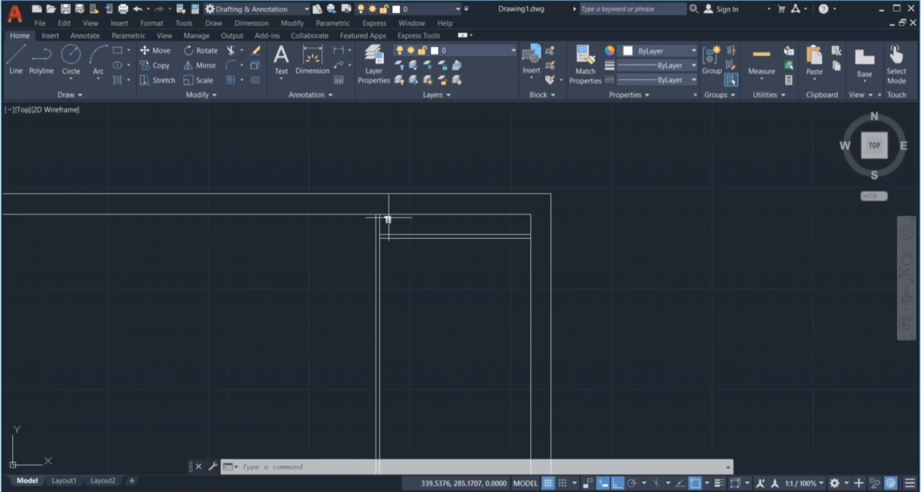
left_click(387, 220)
Retag the copied top-cell attribute as NO with default text NOTE -
double_click(386, 220)
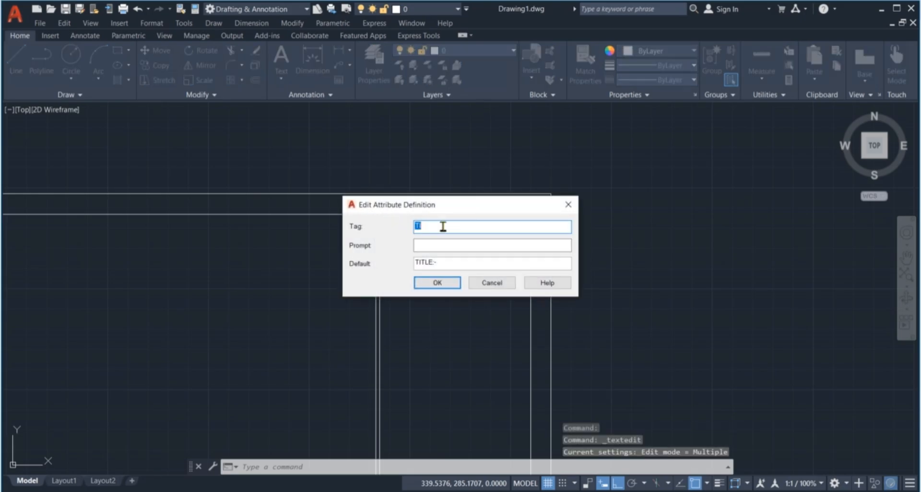
type("NO")
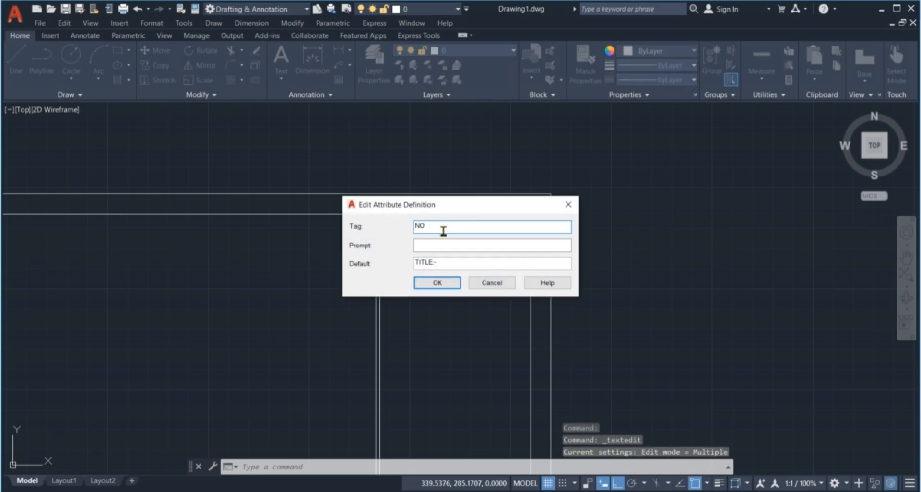
double_click(448, 263)
type("NOT")
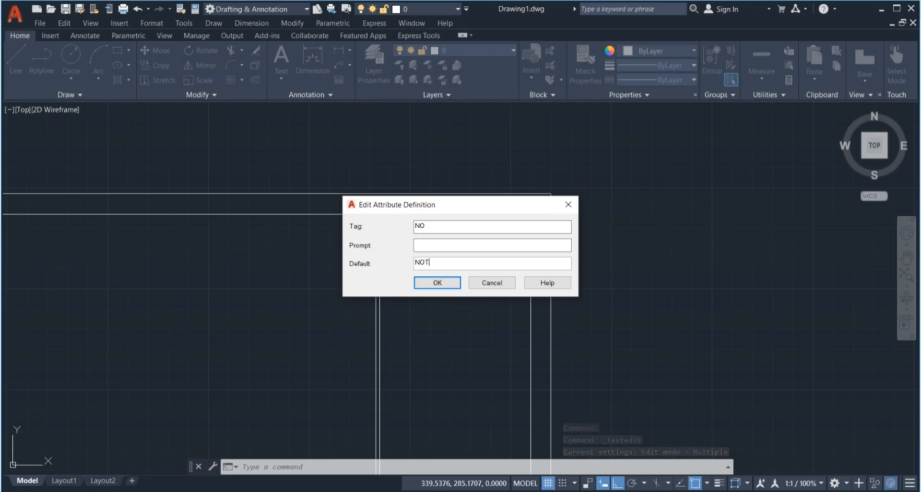
type("E :-")
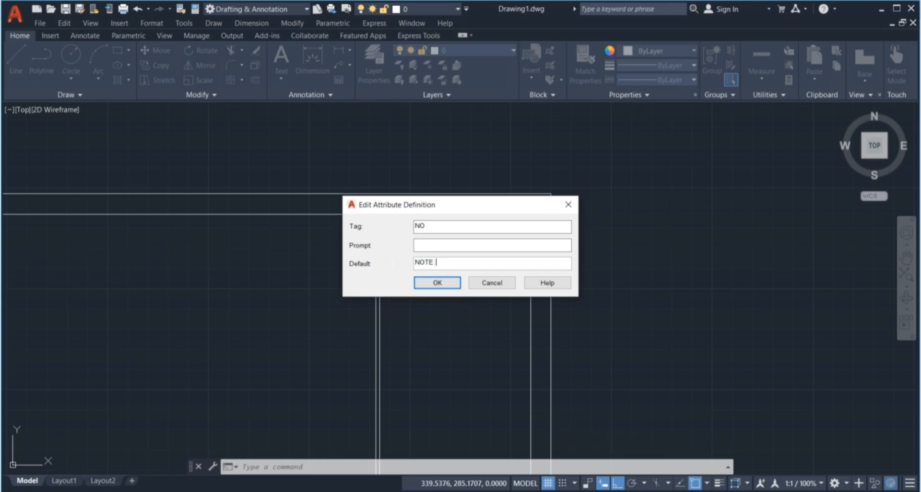
left_click(436, 283)
scroll(409, 221, "down", 4)
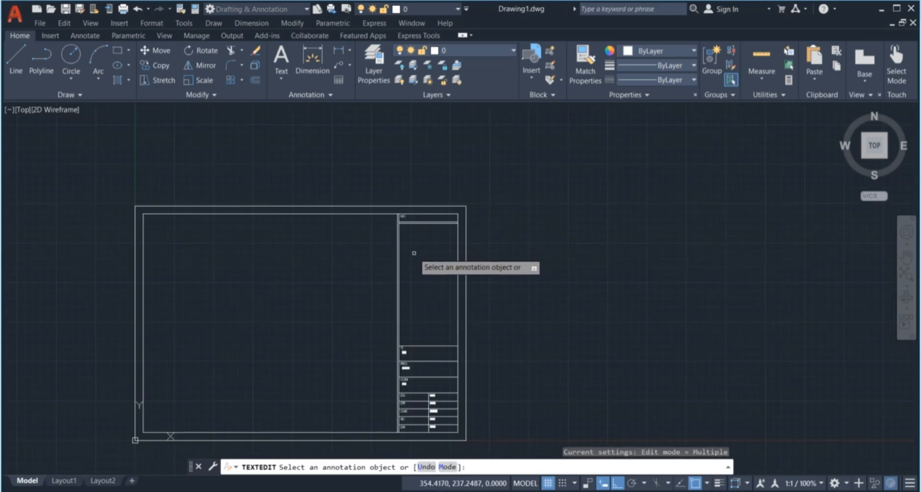
Exit TEXTEDIT and frame the whole border and title block in view
key("Escape")
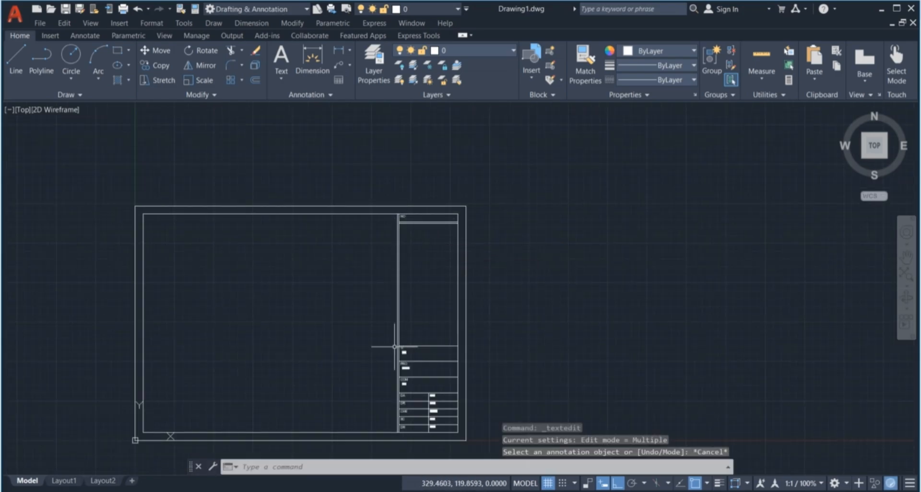
scroll(430, 239, "down", 2)
scroll(397, 273, "up", 2)
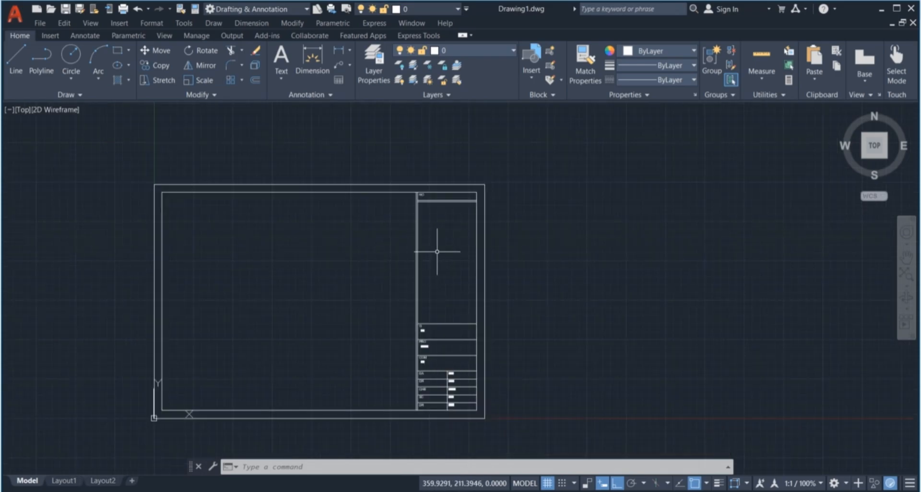
scroll(428, 388, "up", 4)
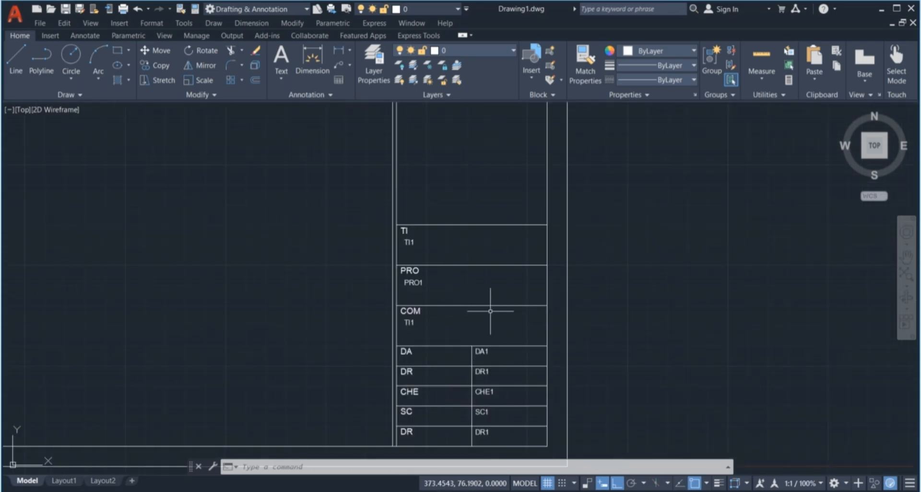
scroll(510, 309, "down", 2)
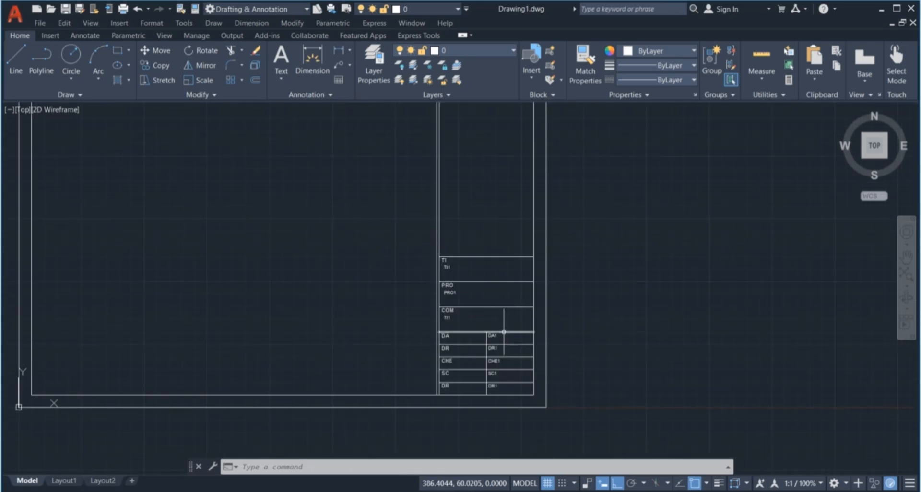
scroll(484, 220, "down", 2)
left_click(458, 141)
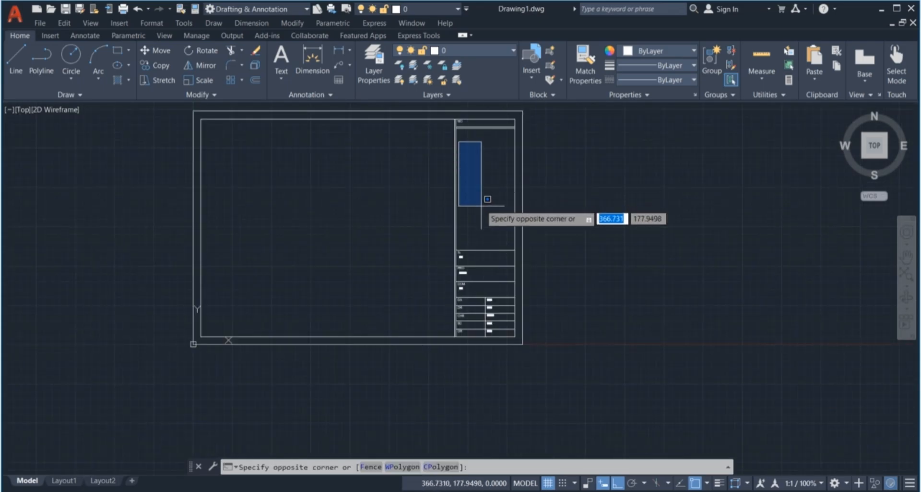
scroll(487, 219, "up", 4)
left_click(496, 242)
scroll(499, 230, "down", 4)
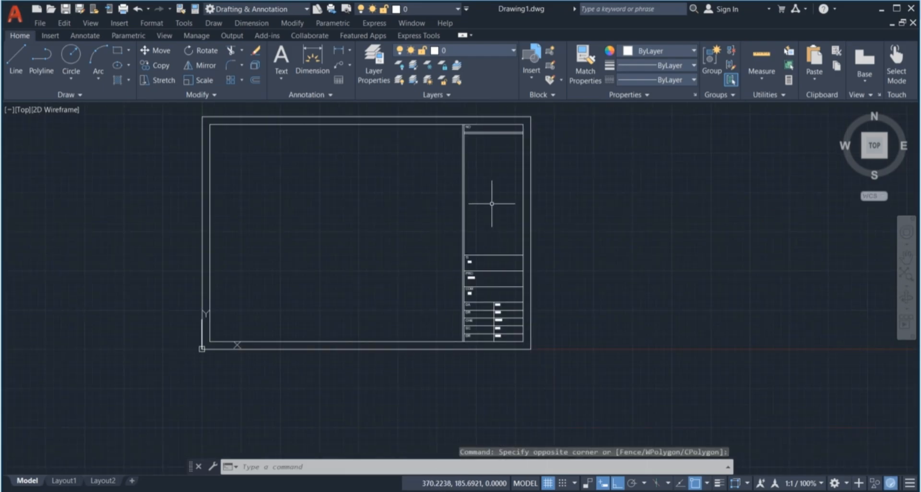
scroll(482, 168, "up", 2)
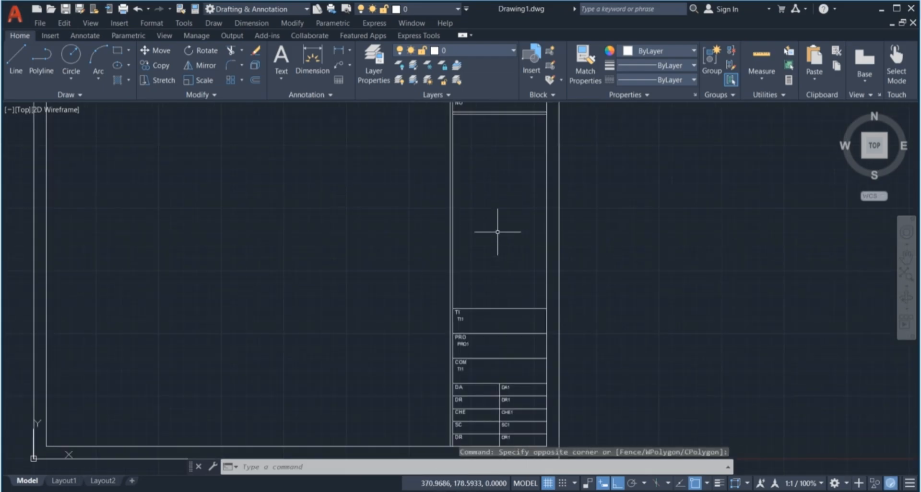
scroll(489, 213, "down", 2)
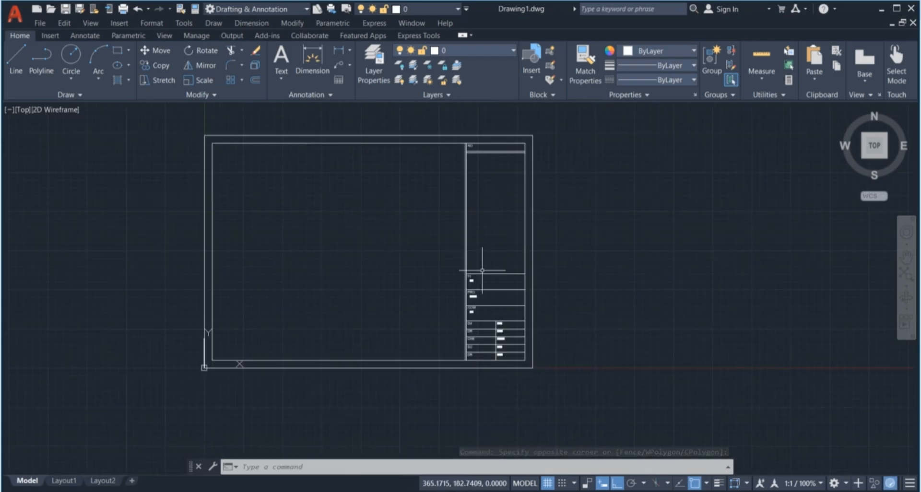
middle_click_drag(493, 352, 507, 356)
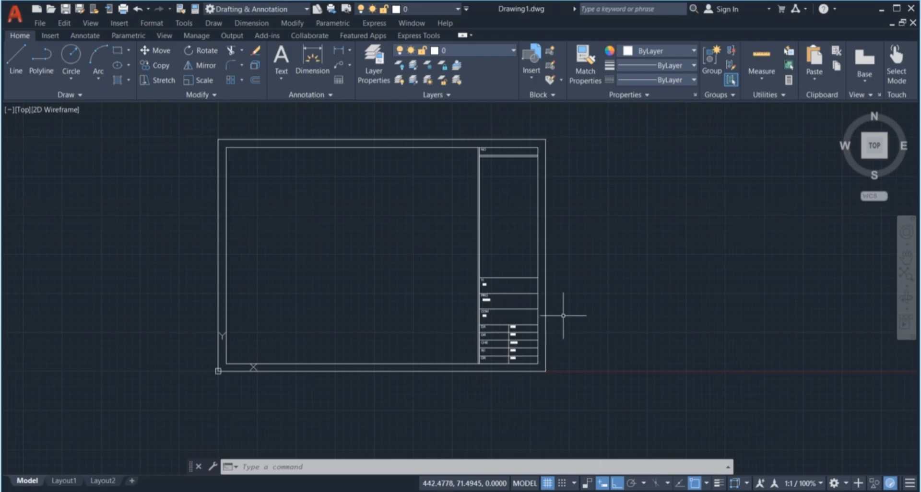
Start a block named TITLE BLOCK with base point at the border's lower-left corner
type("B")
key("Return")
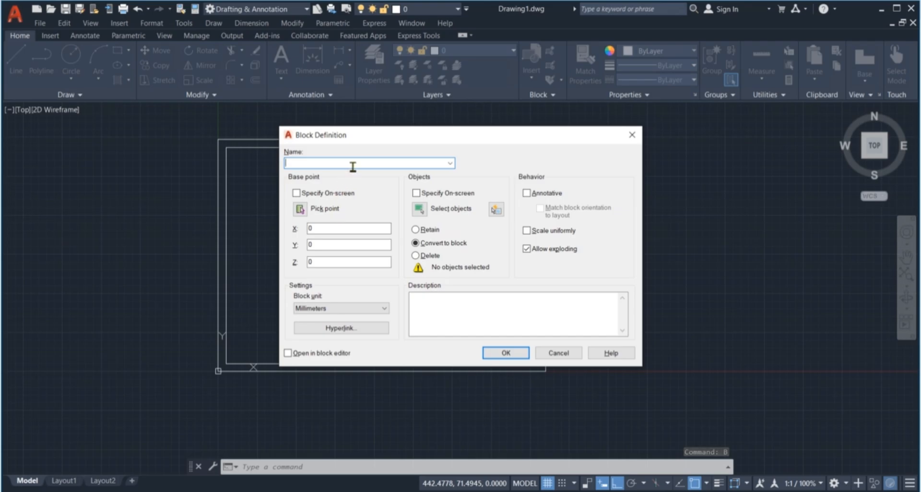
type("TIT")
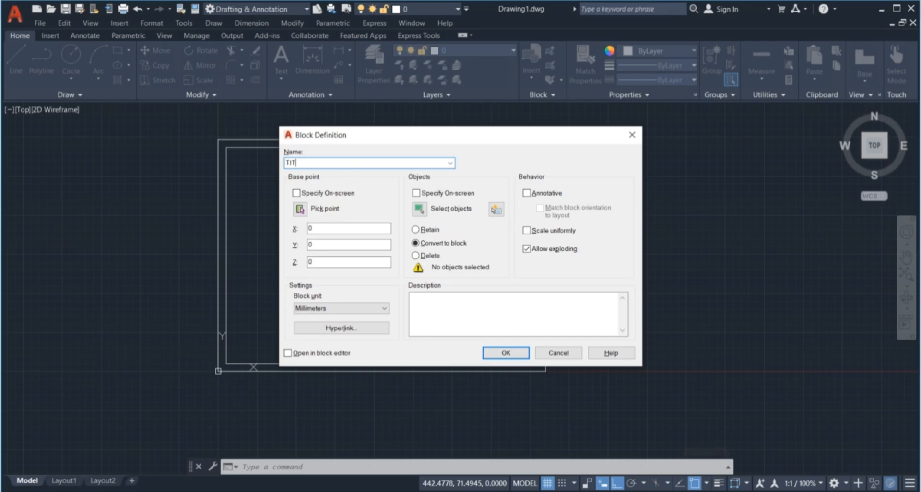
type("LE BLOCK")
left_click(300, 210)
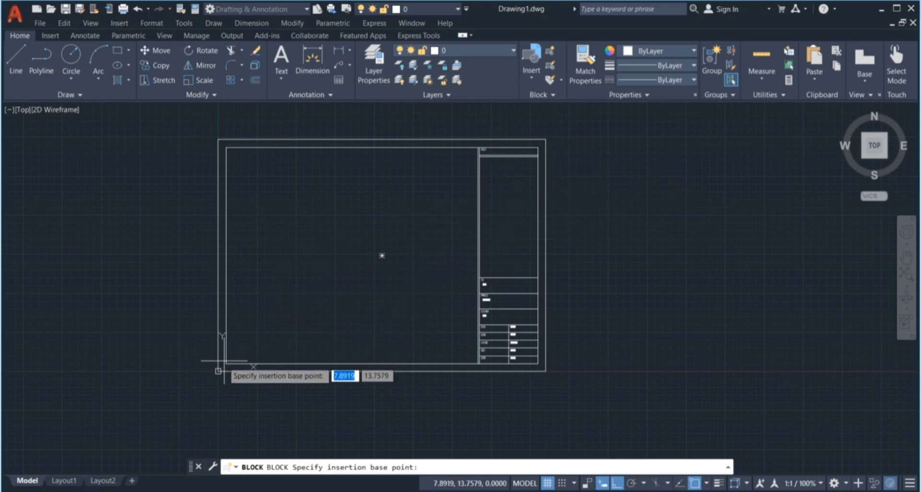
left_click(218, 370)
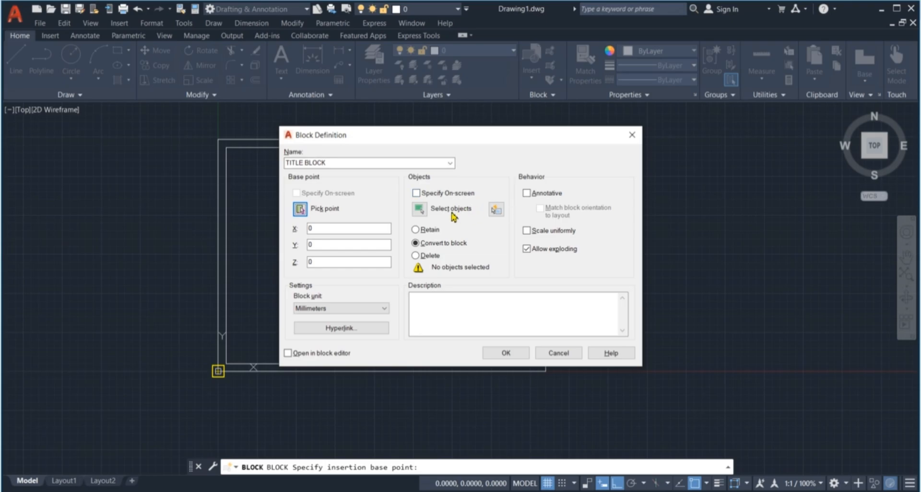
Window-select all 35 border and title-block objects, create the block, and accept its attribute values
left_click(421, 211)
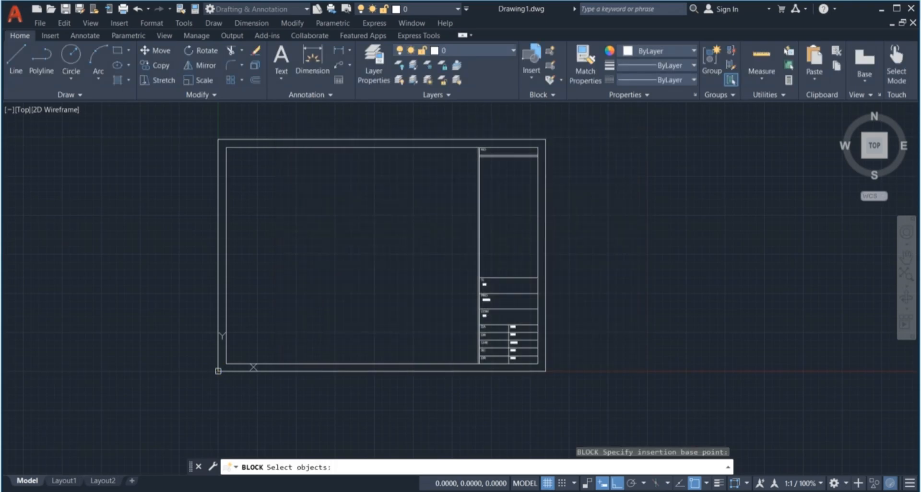
left_click(583, 128)
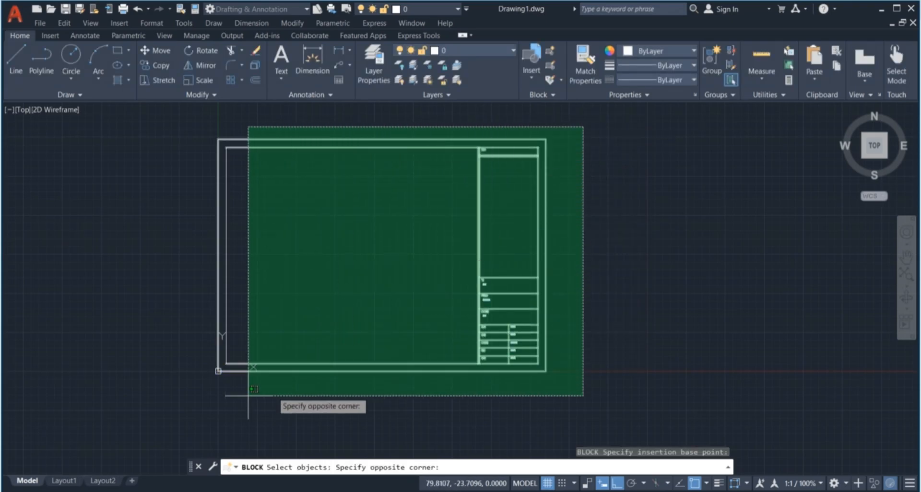
left_click(199, 392)
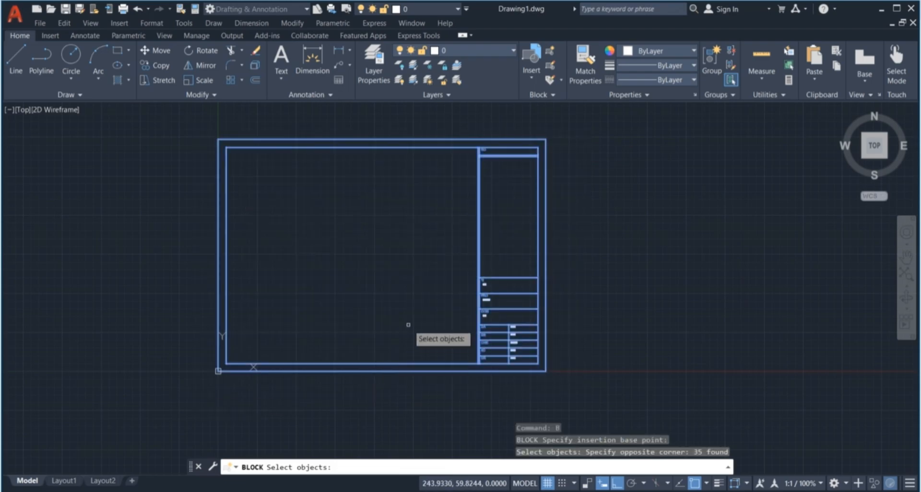
key("Return")
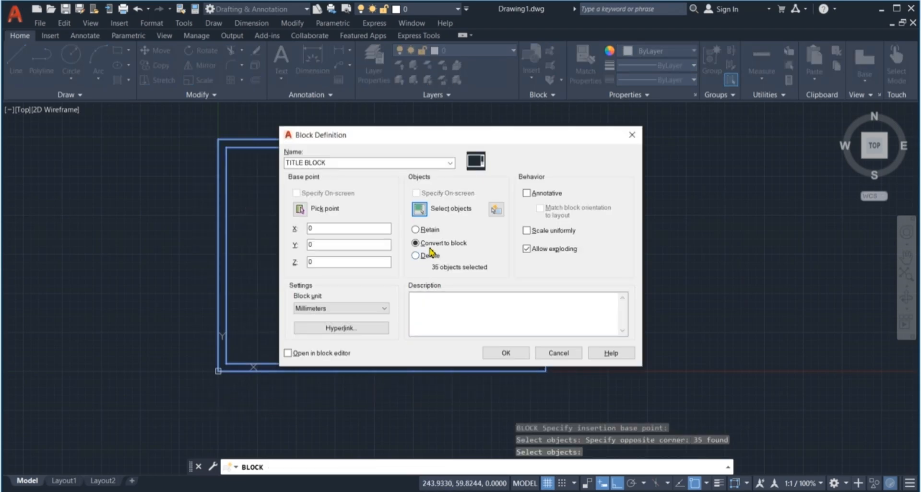
left_click(505, 352)
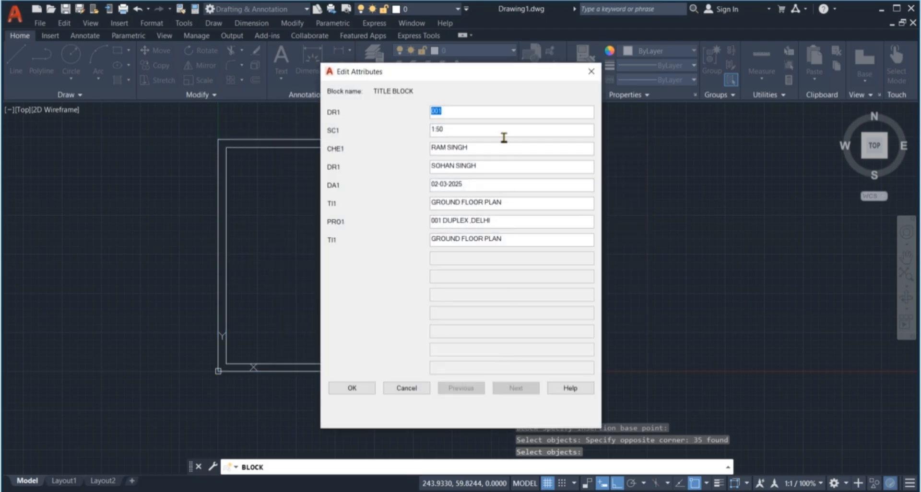
left_click(367, 388)
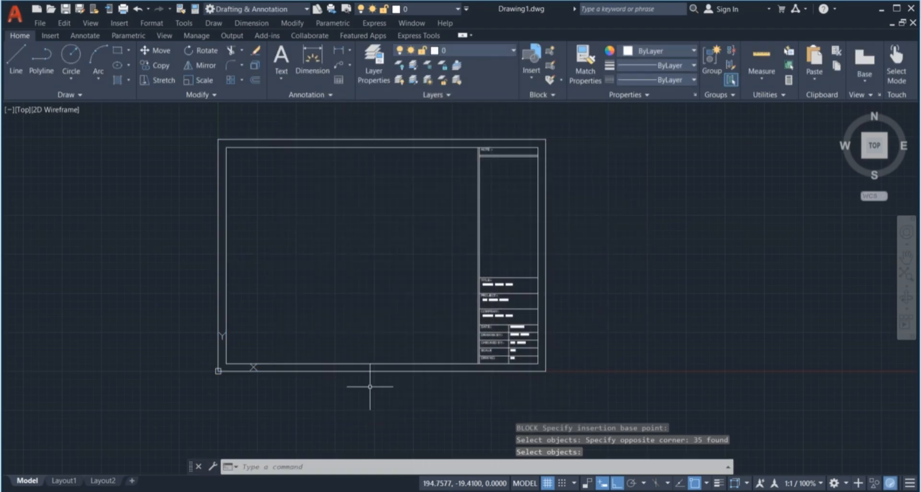
scroll(530, 281, "up", 2)
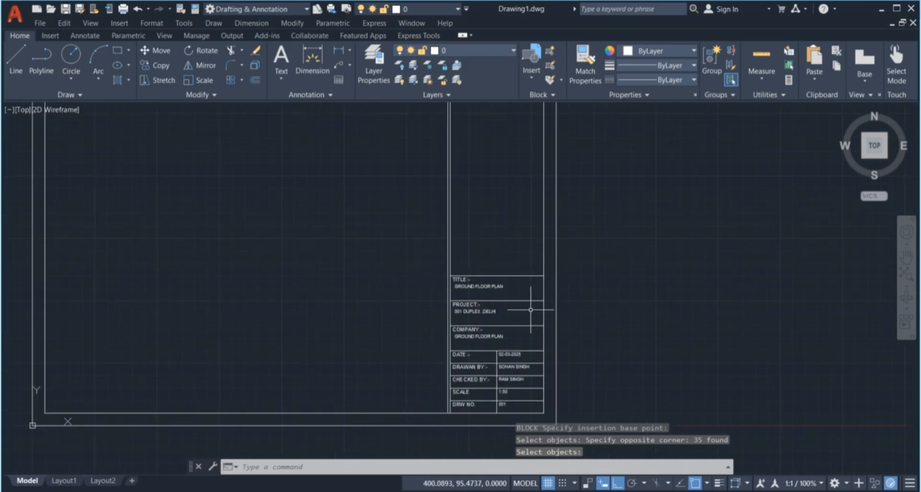
key("Escape")
key("Escape")
key("Escape")
scroll(512, 419, "up", 2)
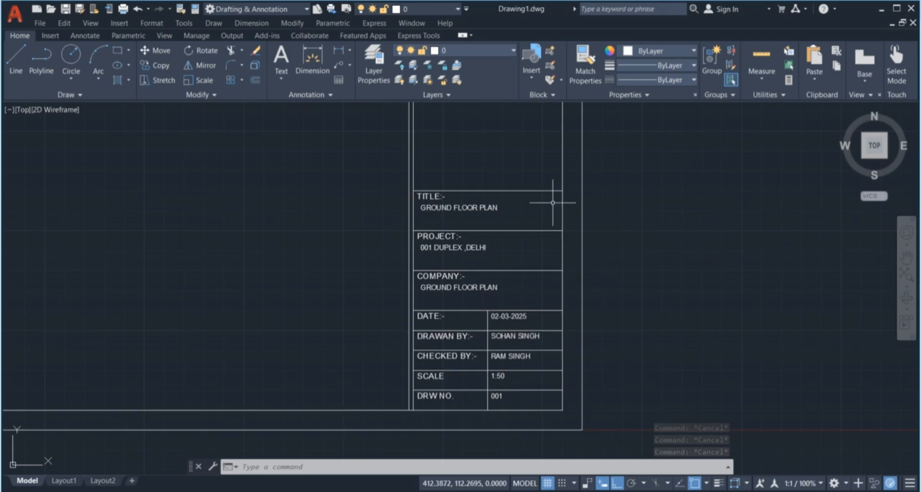
scroll(506, 408, "up", 2)
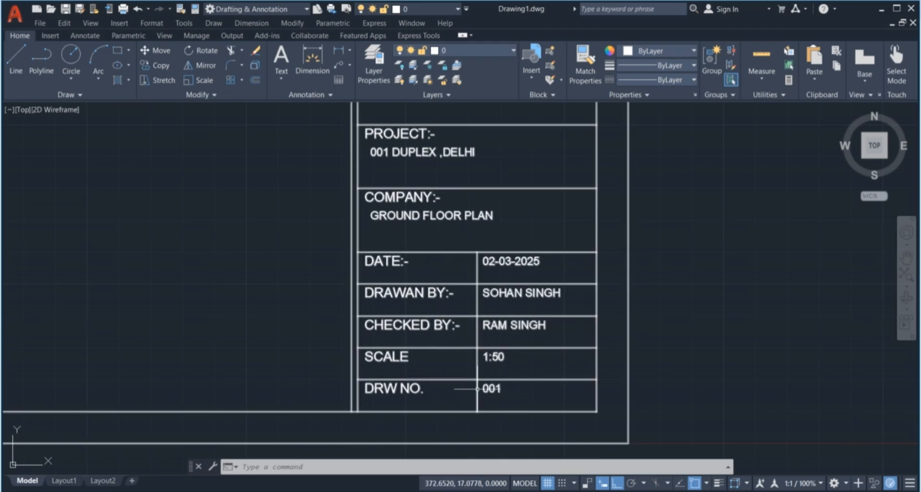
scroll(508, 326, "down", 2)
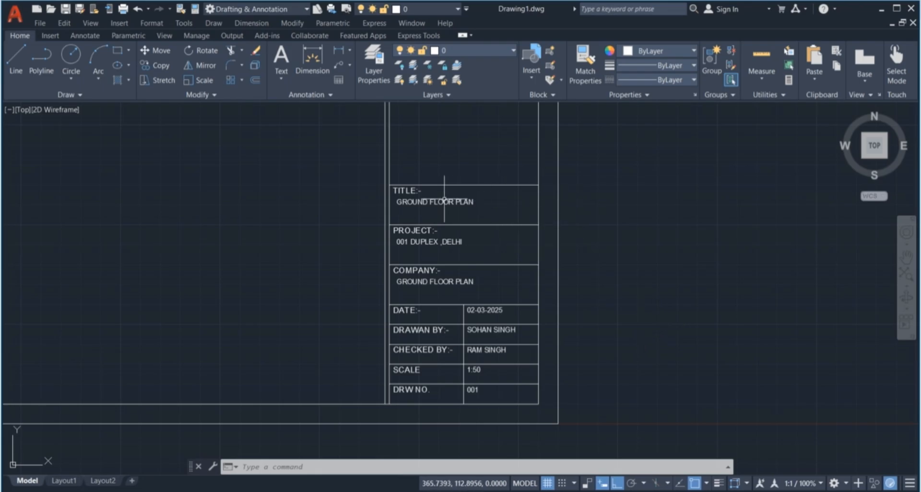
scroll(446, 202, "up", 5)
scroll(450, 206, "down", 7)
scroll(450, 209, "up", 4)
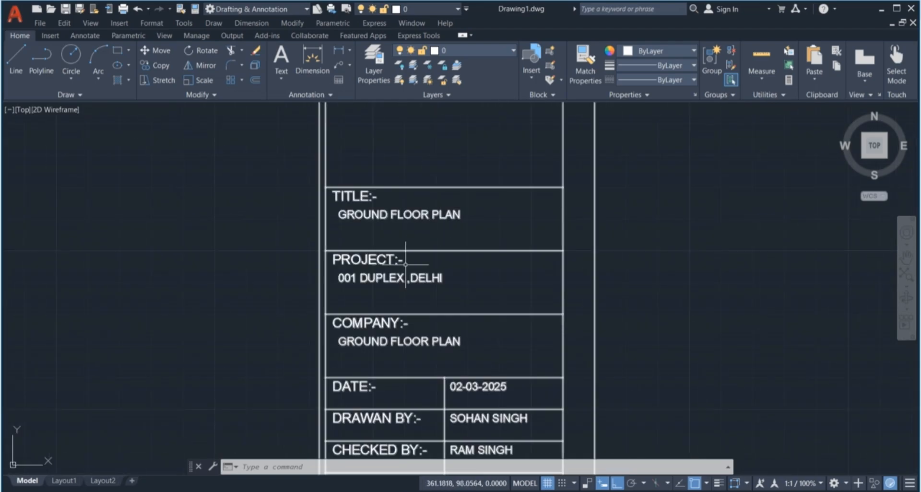
scroll(405, 276, "down", 4)
scroll(403, 295, "up", 3)
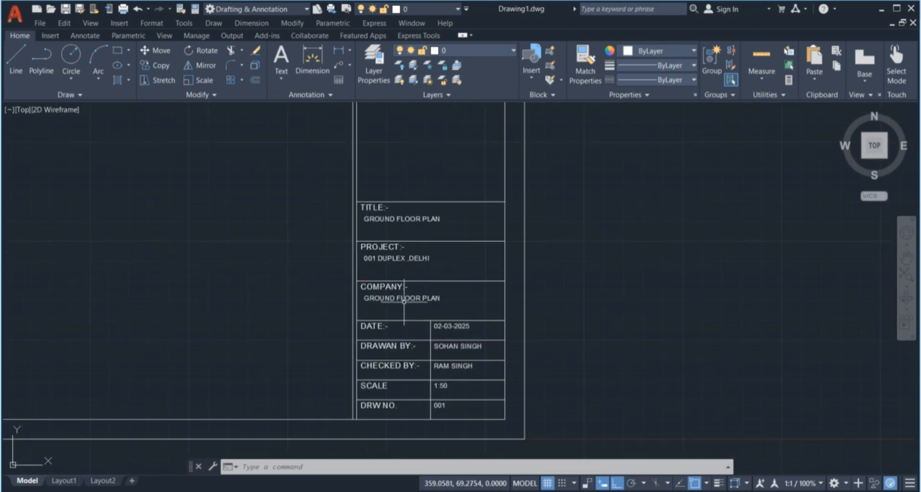
Open the TITLE BLOCK's attribute values and zoom in on the NOTE :- heading
double_click(404, 300)
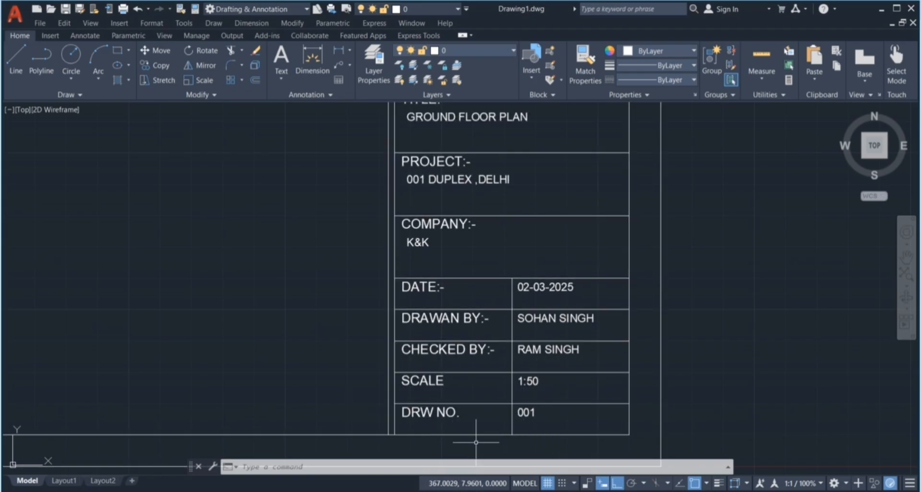
scroll(476, 442, "down", 3)
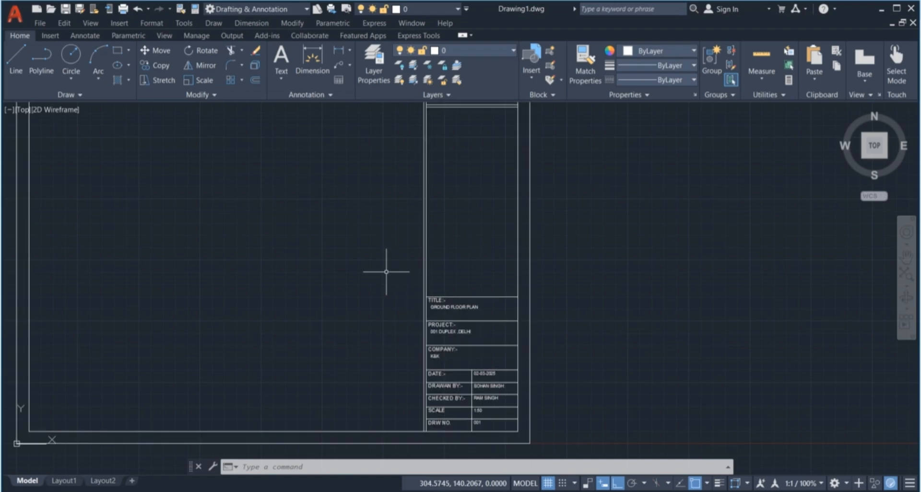
scroll(386, 290, "down", 2)
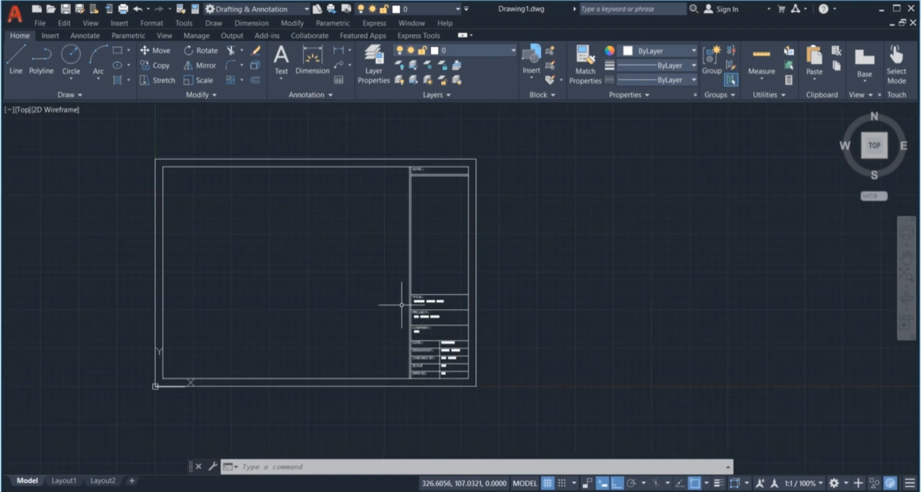
scroll(416, 158, "up", 6)
scroll(417, 163, "up", 3)
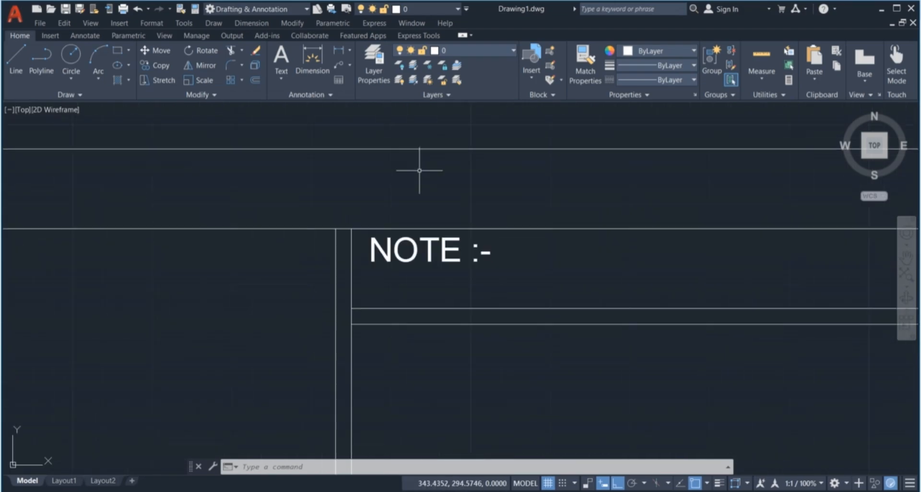
double_click(428, 263)
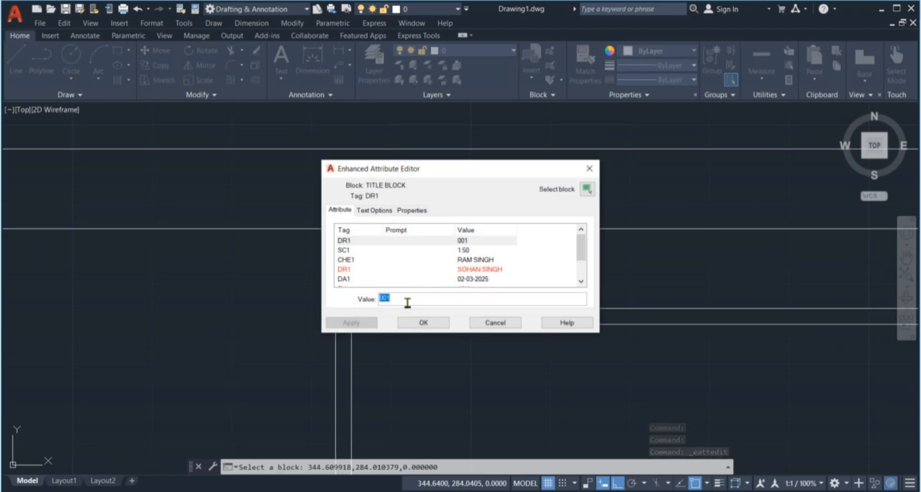
left_click(589, 168)
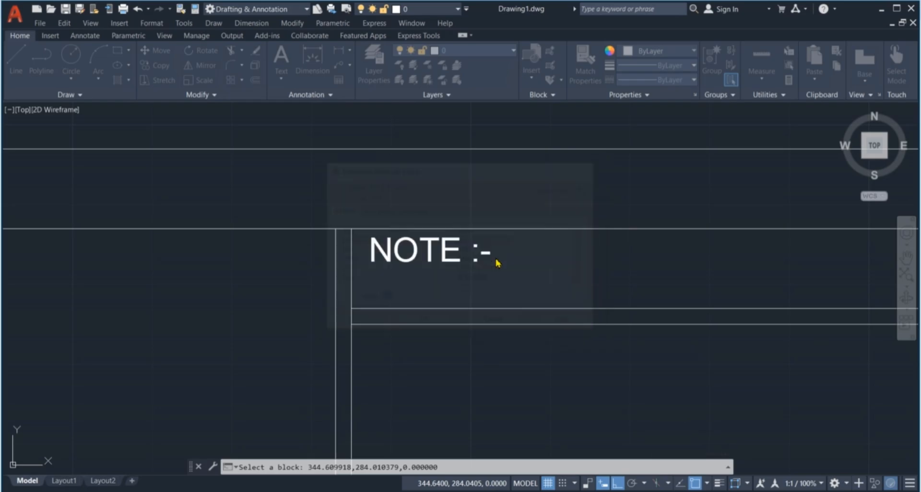
scroll(452, 232, "down", 5)
scroll(451, 232, "down", 2)
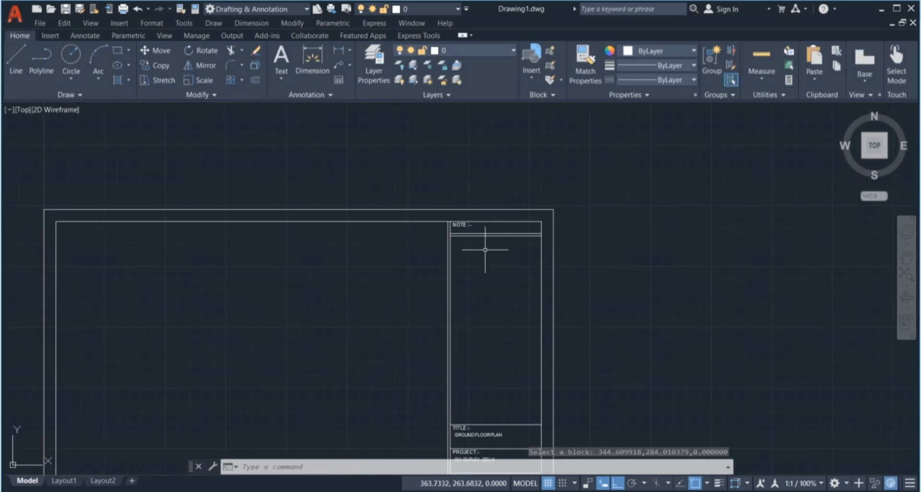
scroll(463, 245, "down", 4)
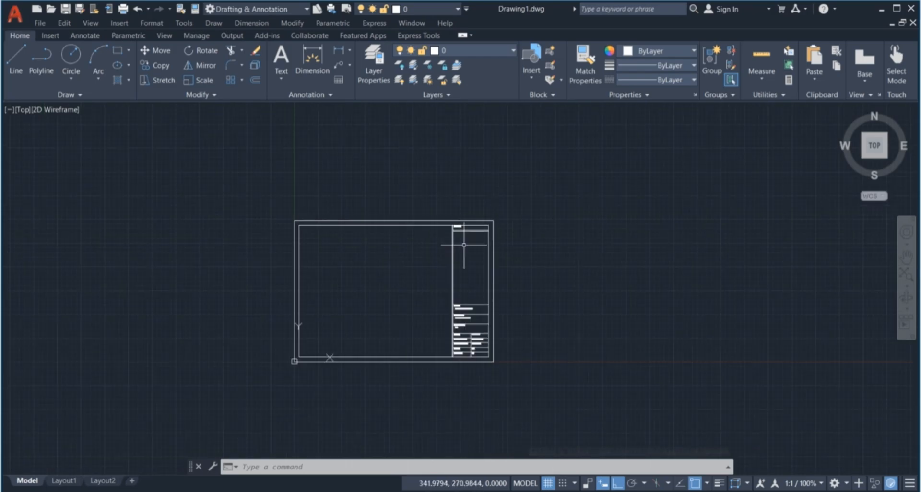
scroll(464, 245, "up", 4)
Place a multiline text box below NOTE :- for the numbered construction notes
left_click(441, 207)
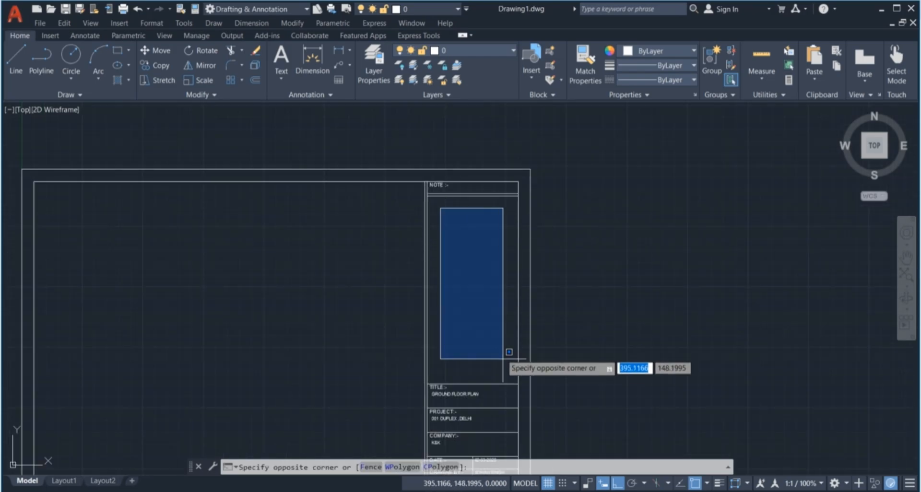
left_click(503, 350)
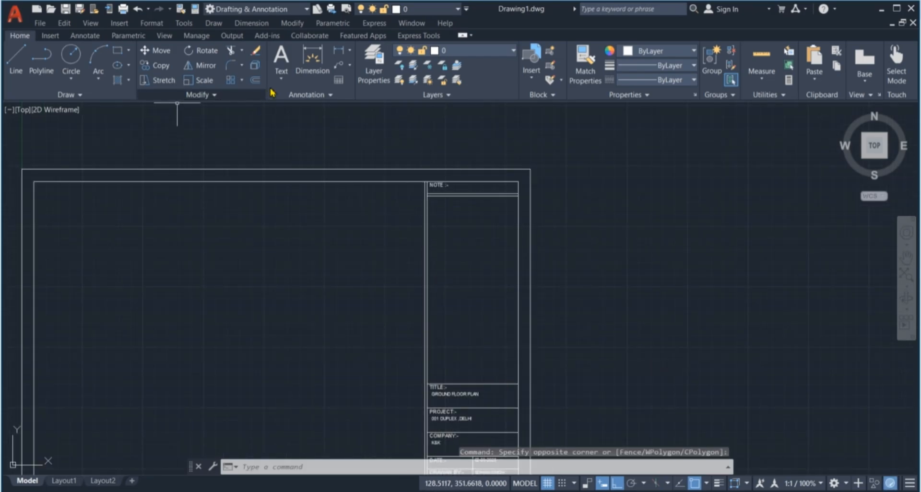
left_click(281, 57)
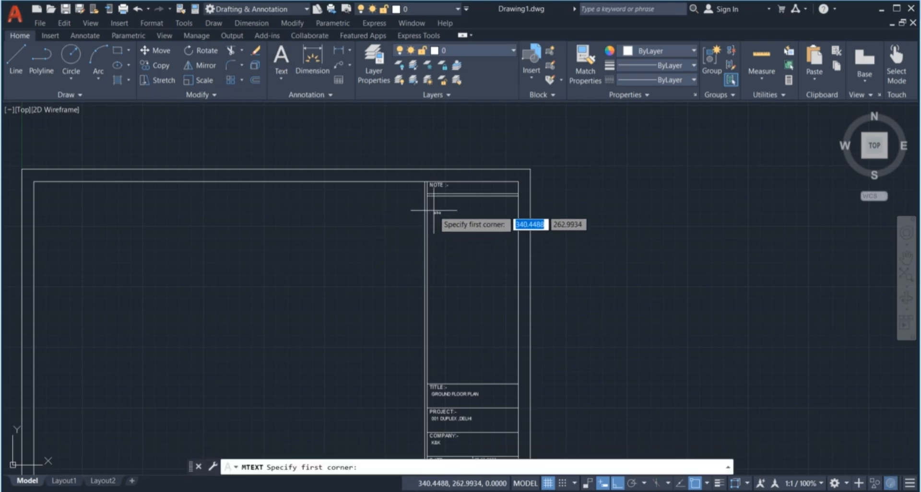
scroll(435, 201, "up", 4)
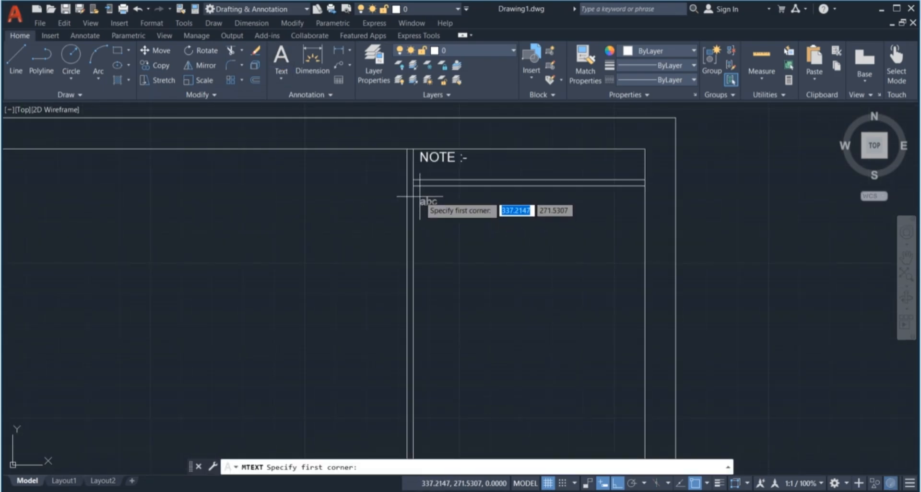
left_click(420, 196)
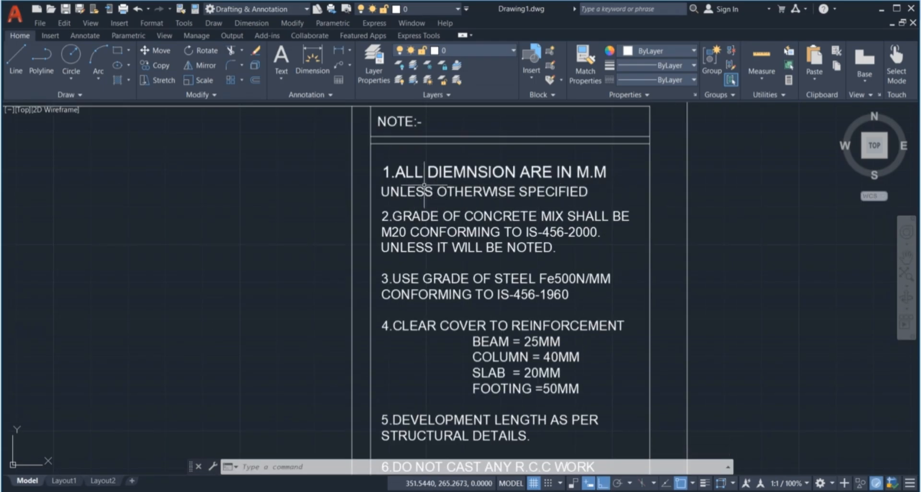
left_click(322, 191)
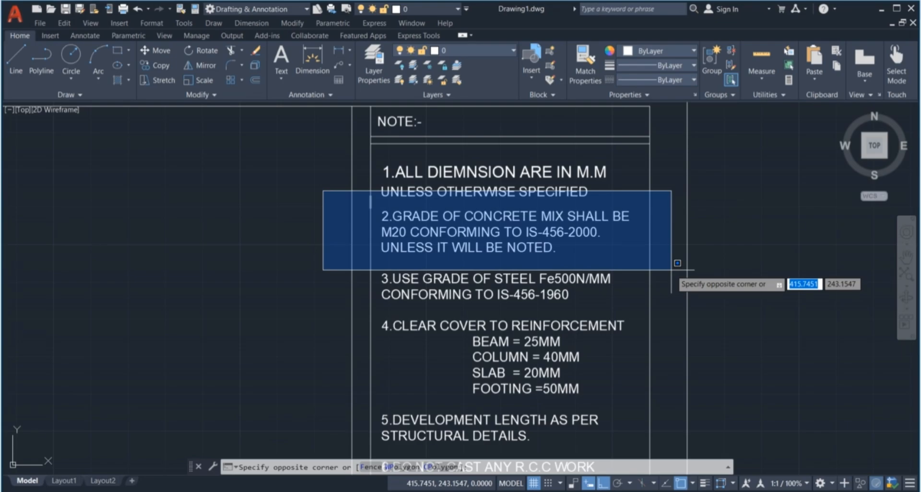
left_click(677, 263)
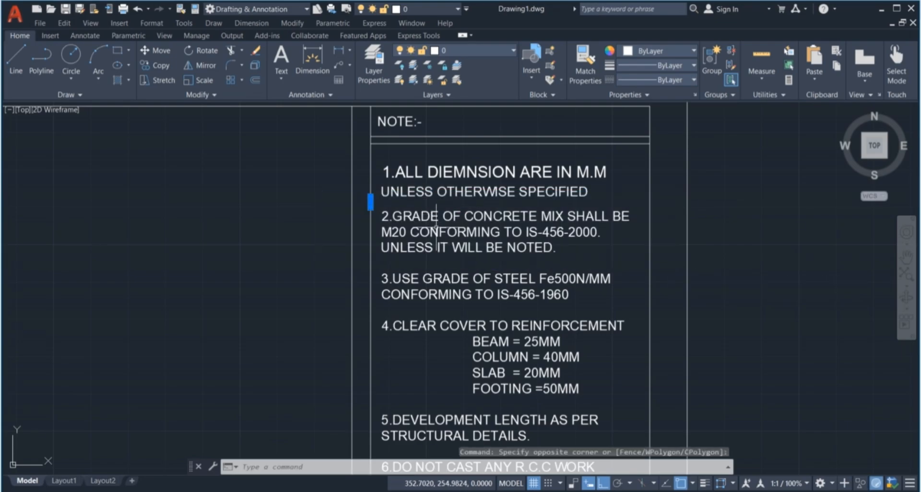
scroll(433, 224, "down", 2)
key("Escape")
scroll(411, 263, "up", 2)
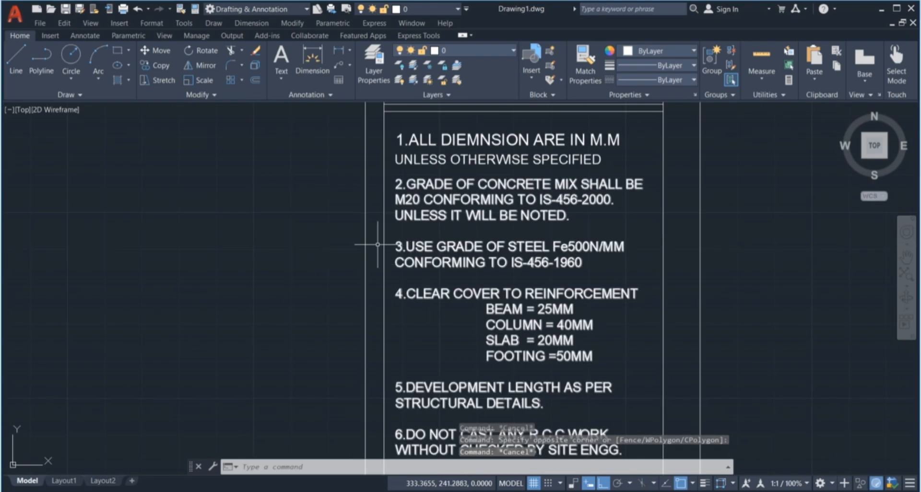
left_click(342, 234)
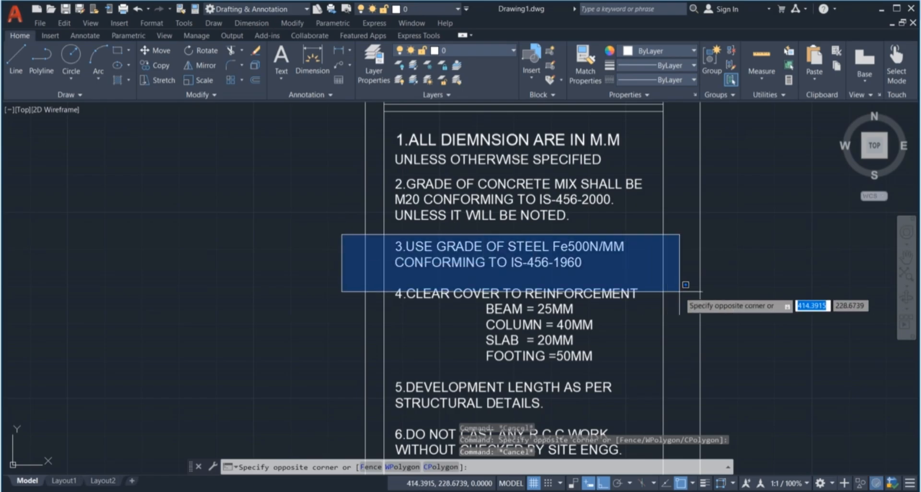
scroll(679, 291, "down", 2)
key("Escape")
scroll(523, 295, "down", 4)
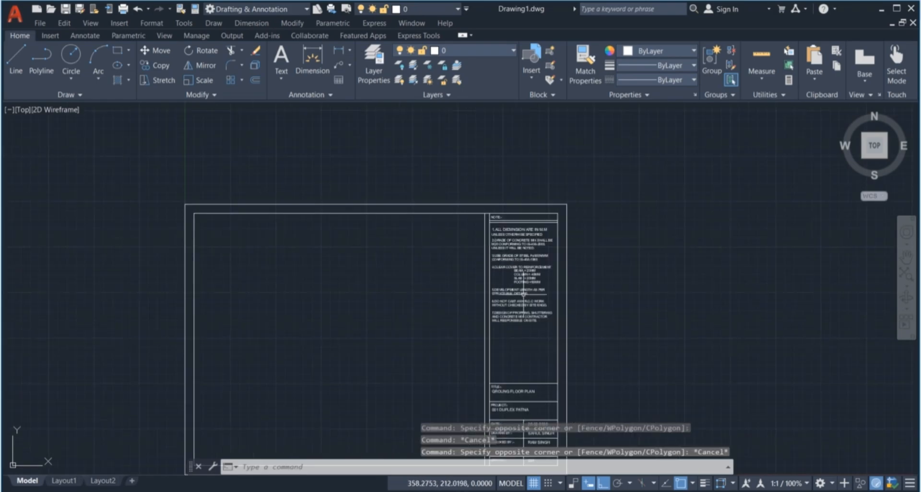
scroll(523, 295, "up", 4)
left_click(377, 185)
scroll(640, 363, "up", 2)
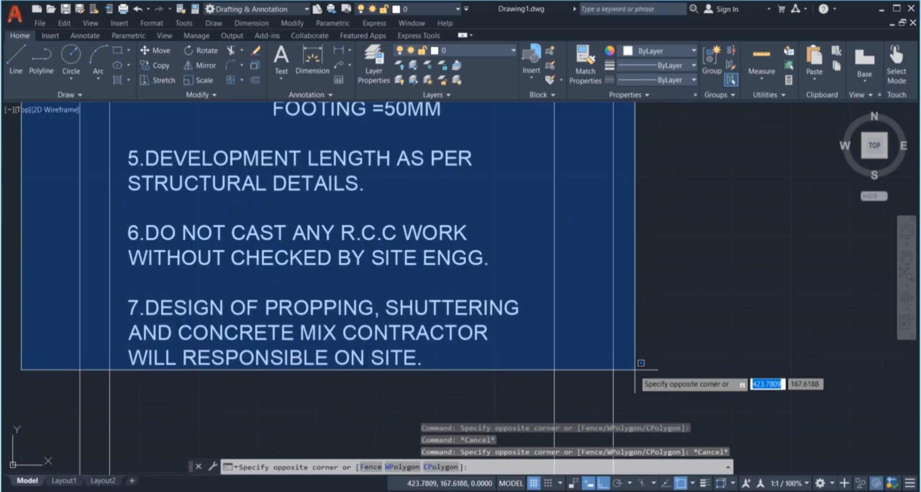
scroll(641, 363, "down", 2)
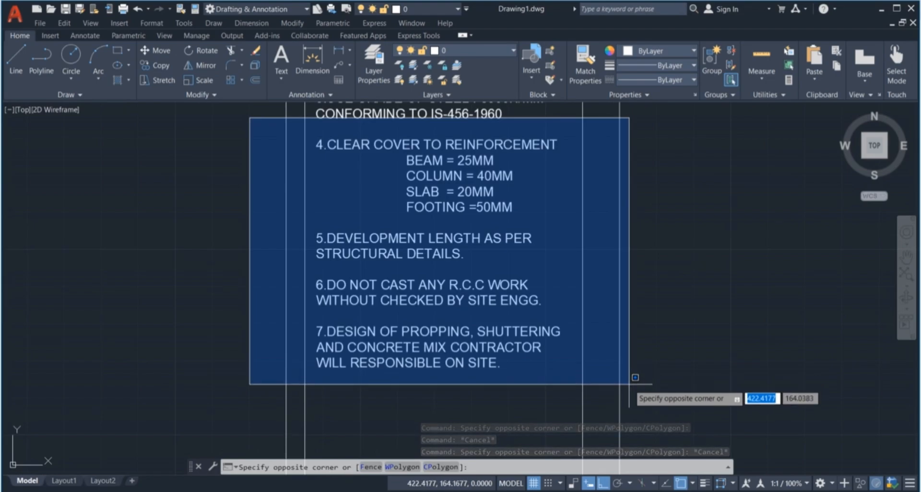
key("Escape")
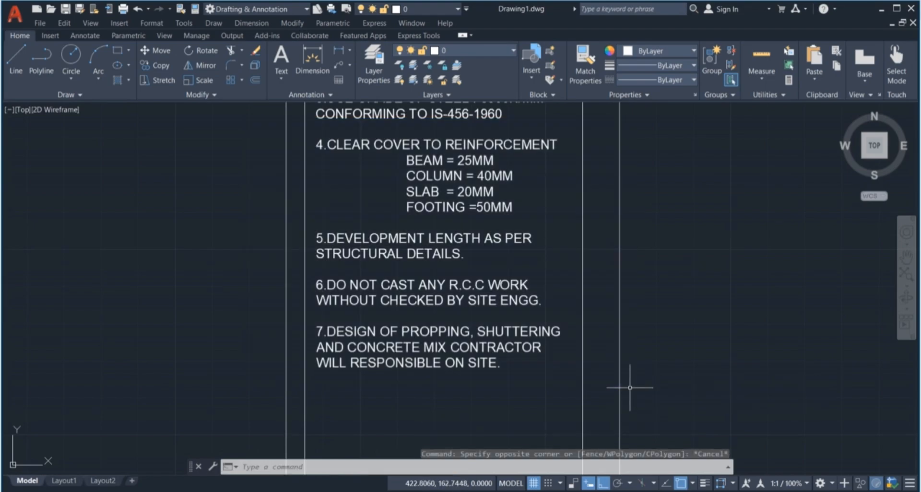
key("Escape")
key("Escape")
scroll(562, 295, "down", 4)
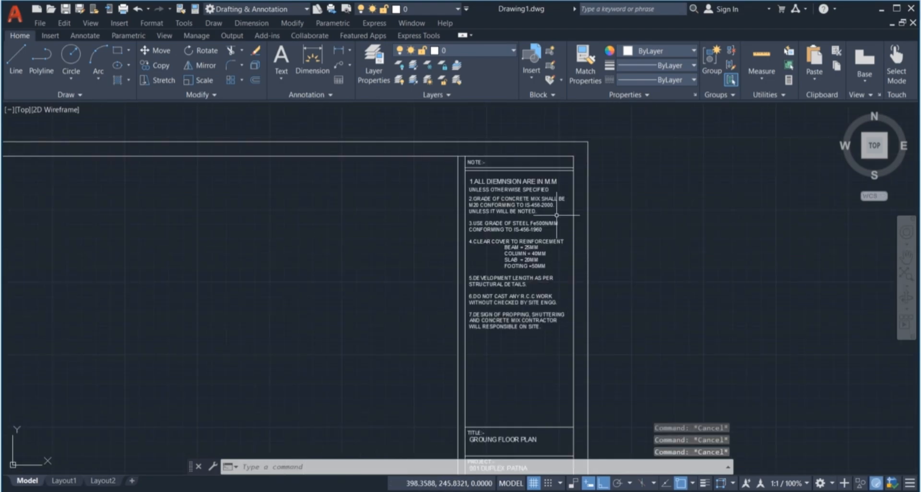
scroll(555, 217, "down", 2)
scroll(508, 309, "up", 2)
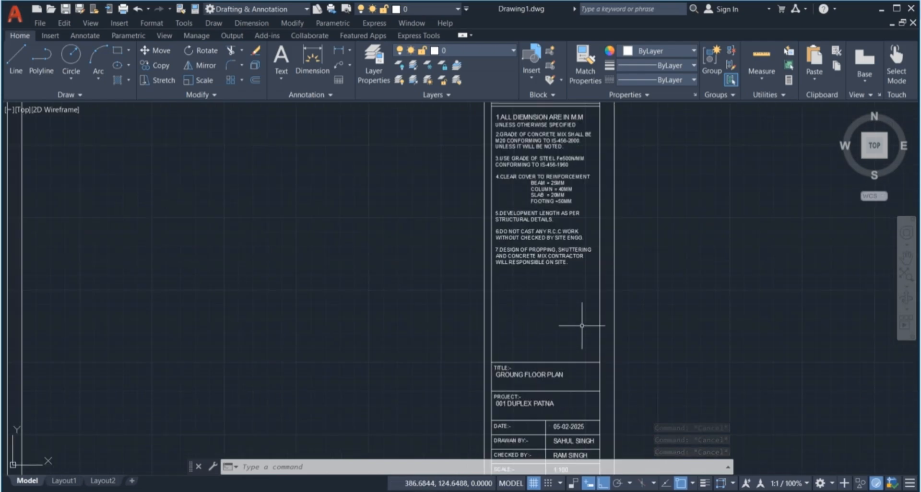
scroll(524, 307, "down", 1)
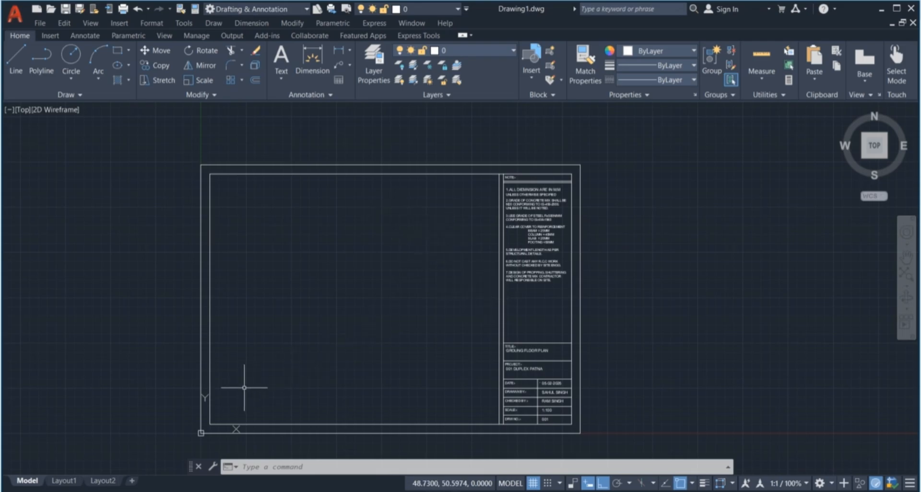
scroll(335, 353, "up", 2)
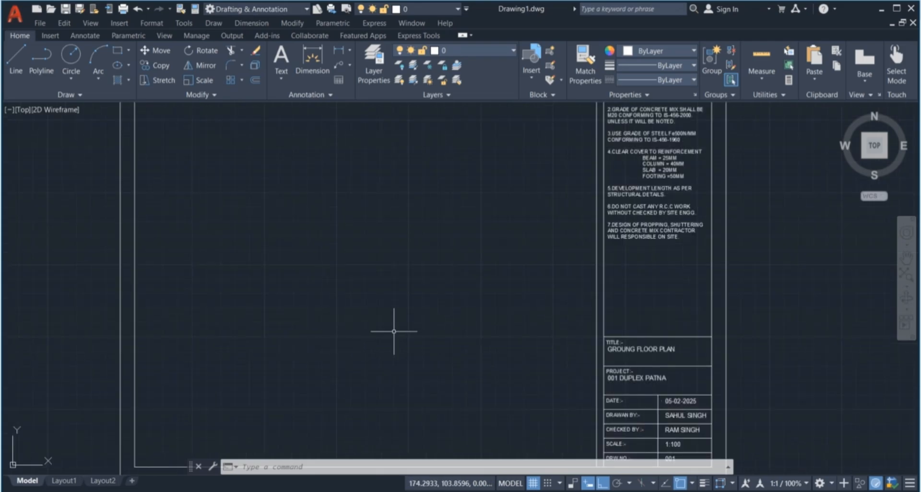
scroll(393, 331, "down", 2)
scroll(513, 216, "up", 2)
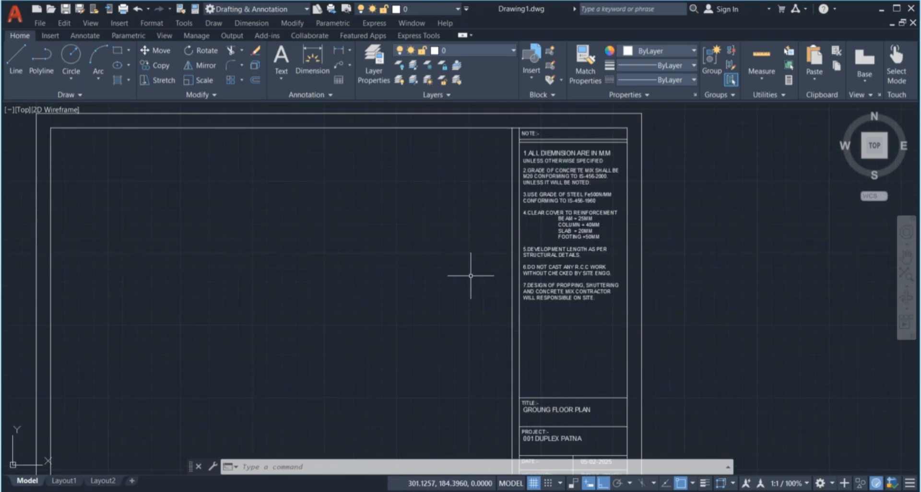
scroll(480, 259, "down", 2)
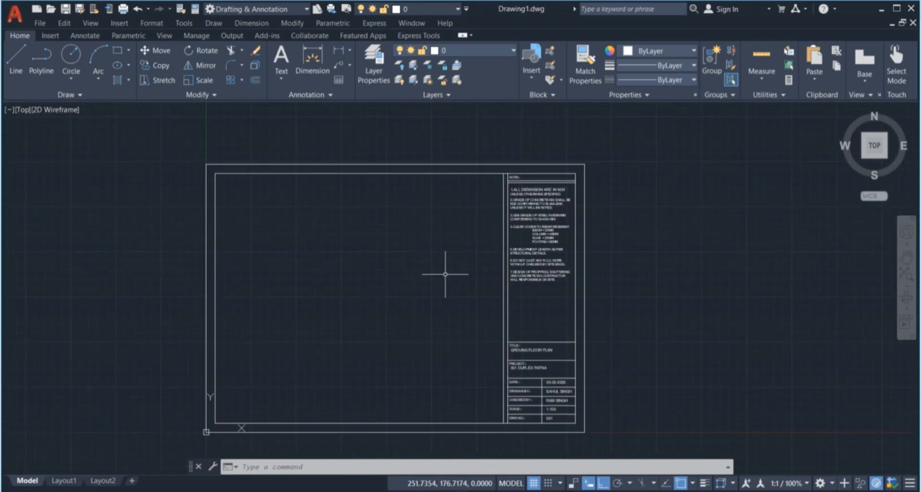
scroll(511, 287, "up", 2)
scroll(531, 283, "down", 2)
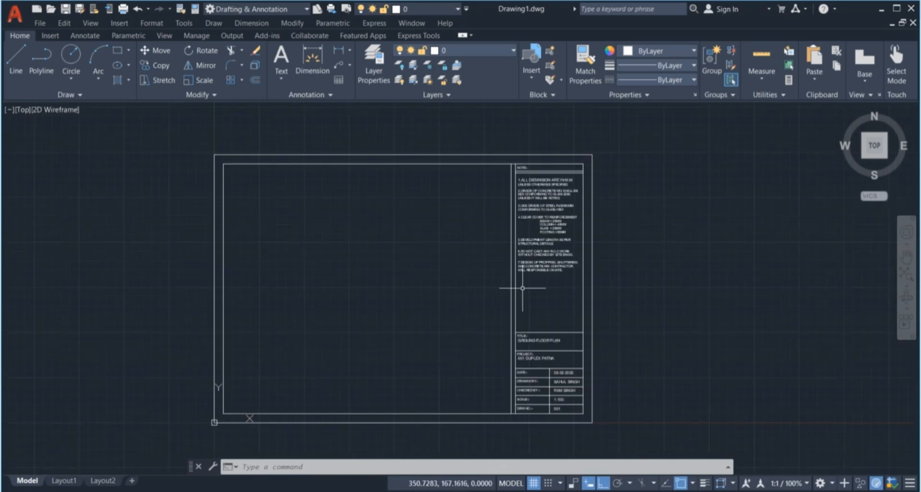
scroll(511, 372, "up", 2)
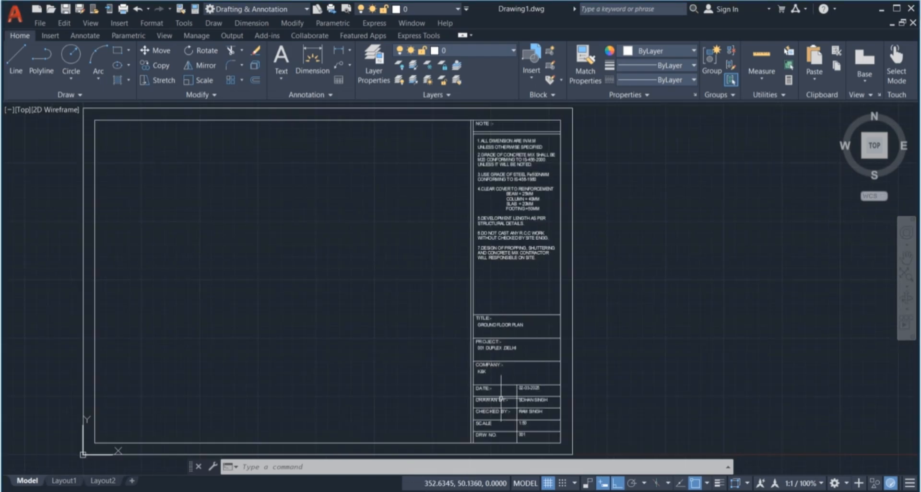
Bring TITLE BOX.pdf to the front in Edge and view it full screen
mouse_move(396, 488)
left_click(421, 474)
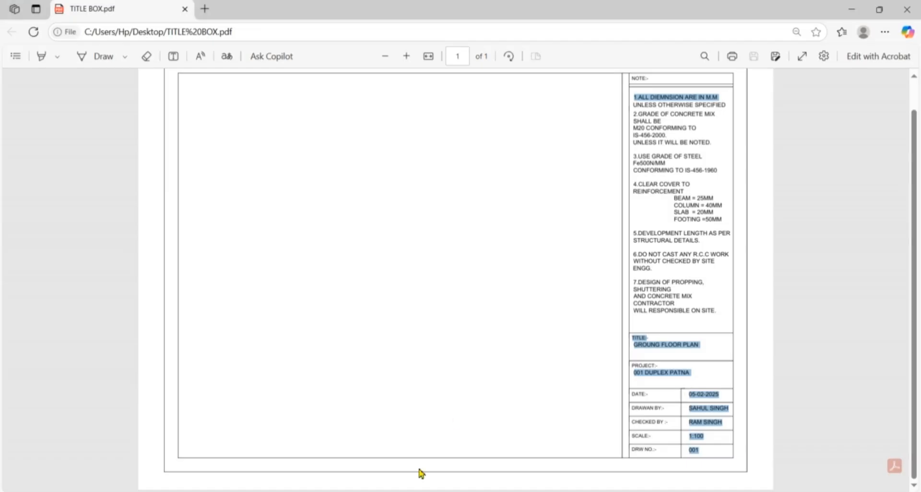
left_click(800, 58)
key("Escape")
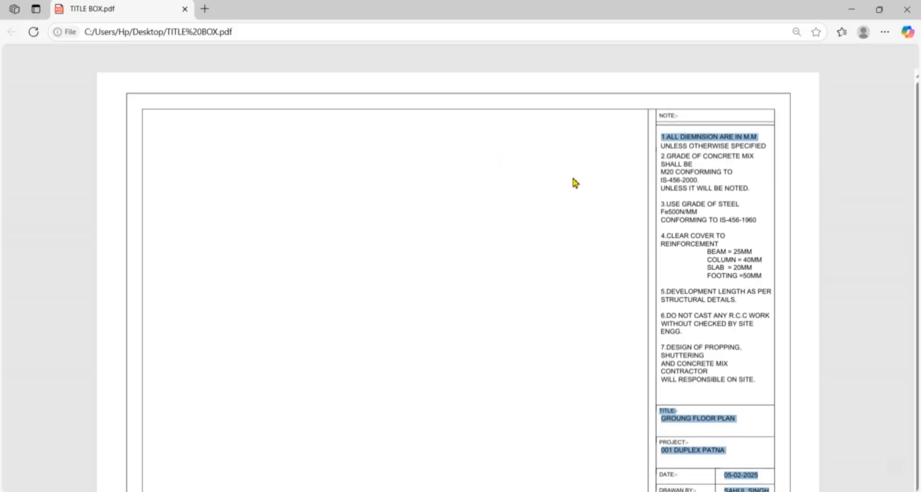
left_click(802, 57)
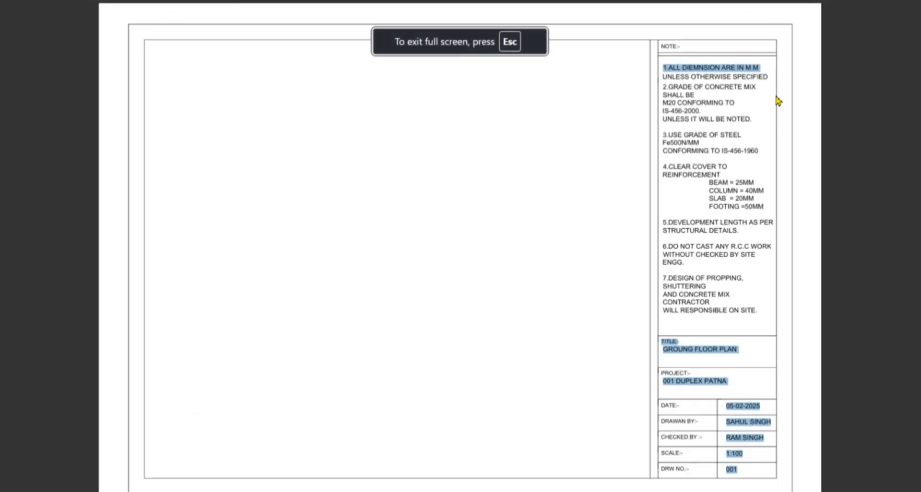